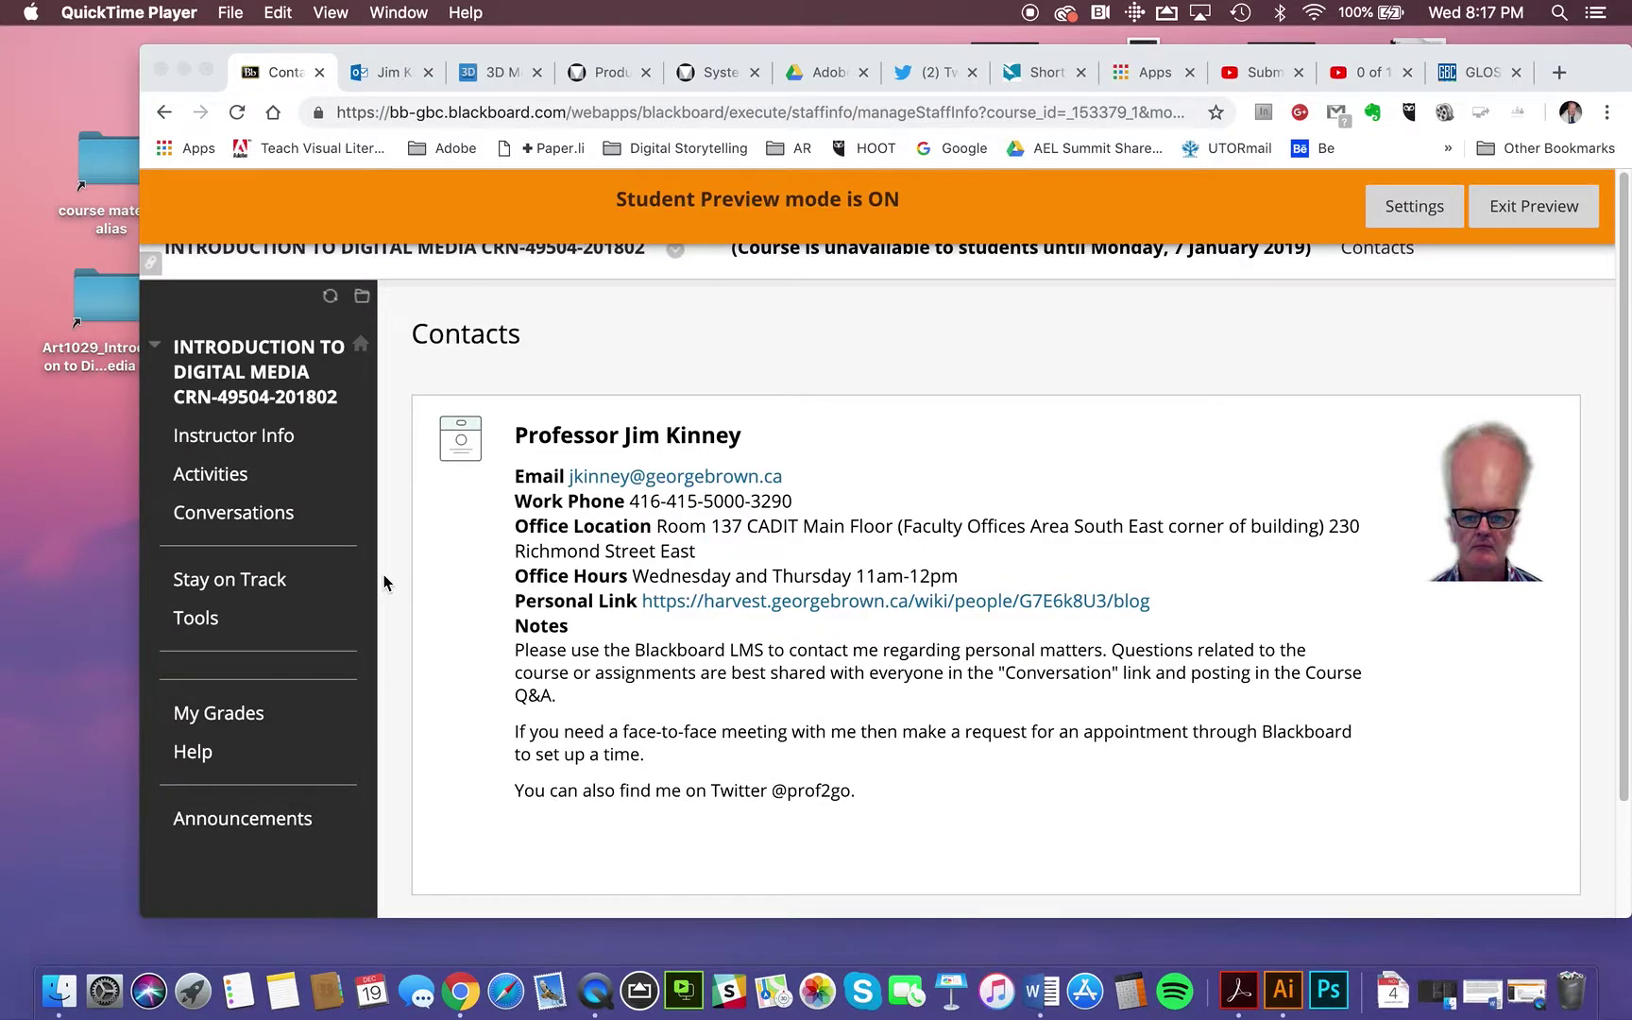
Step: Go to the course Activities page from the course contacts
{"action": "scroll", "coordinate": [383, 578], "scroll_direction": "down", "scroll_amount": 3}
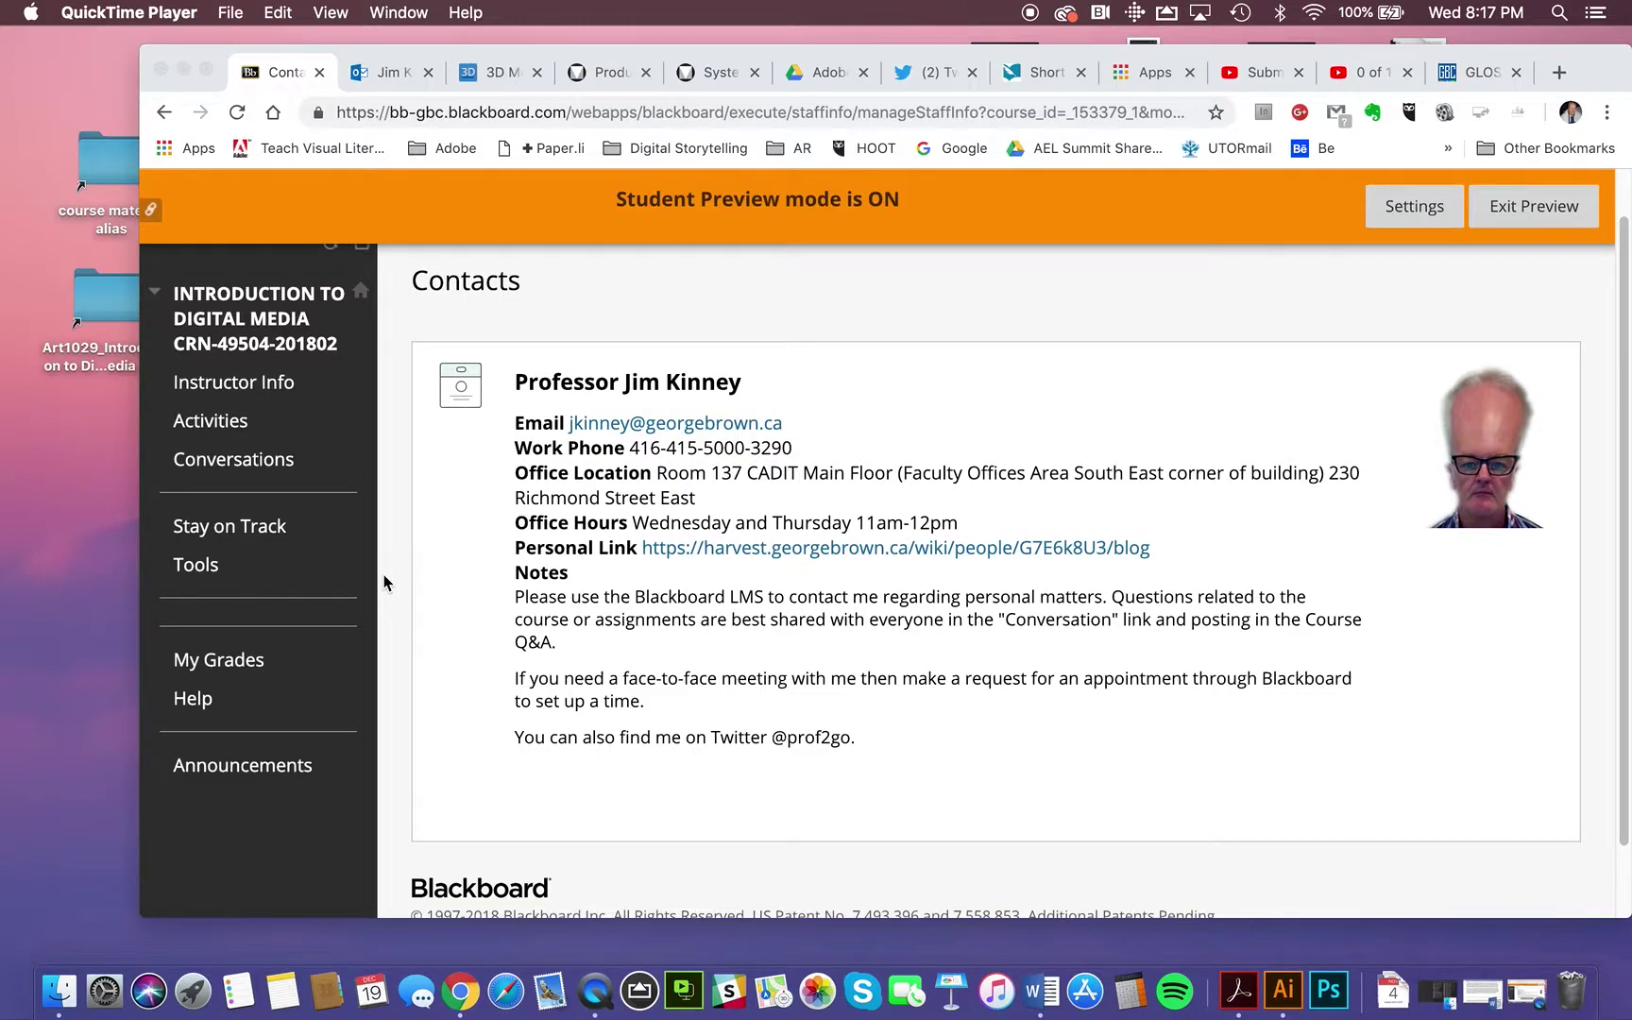
{"action": "scroll", "coordinate": [383, 578], "scroll_direction": "down", "scroll_amount": 2}
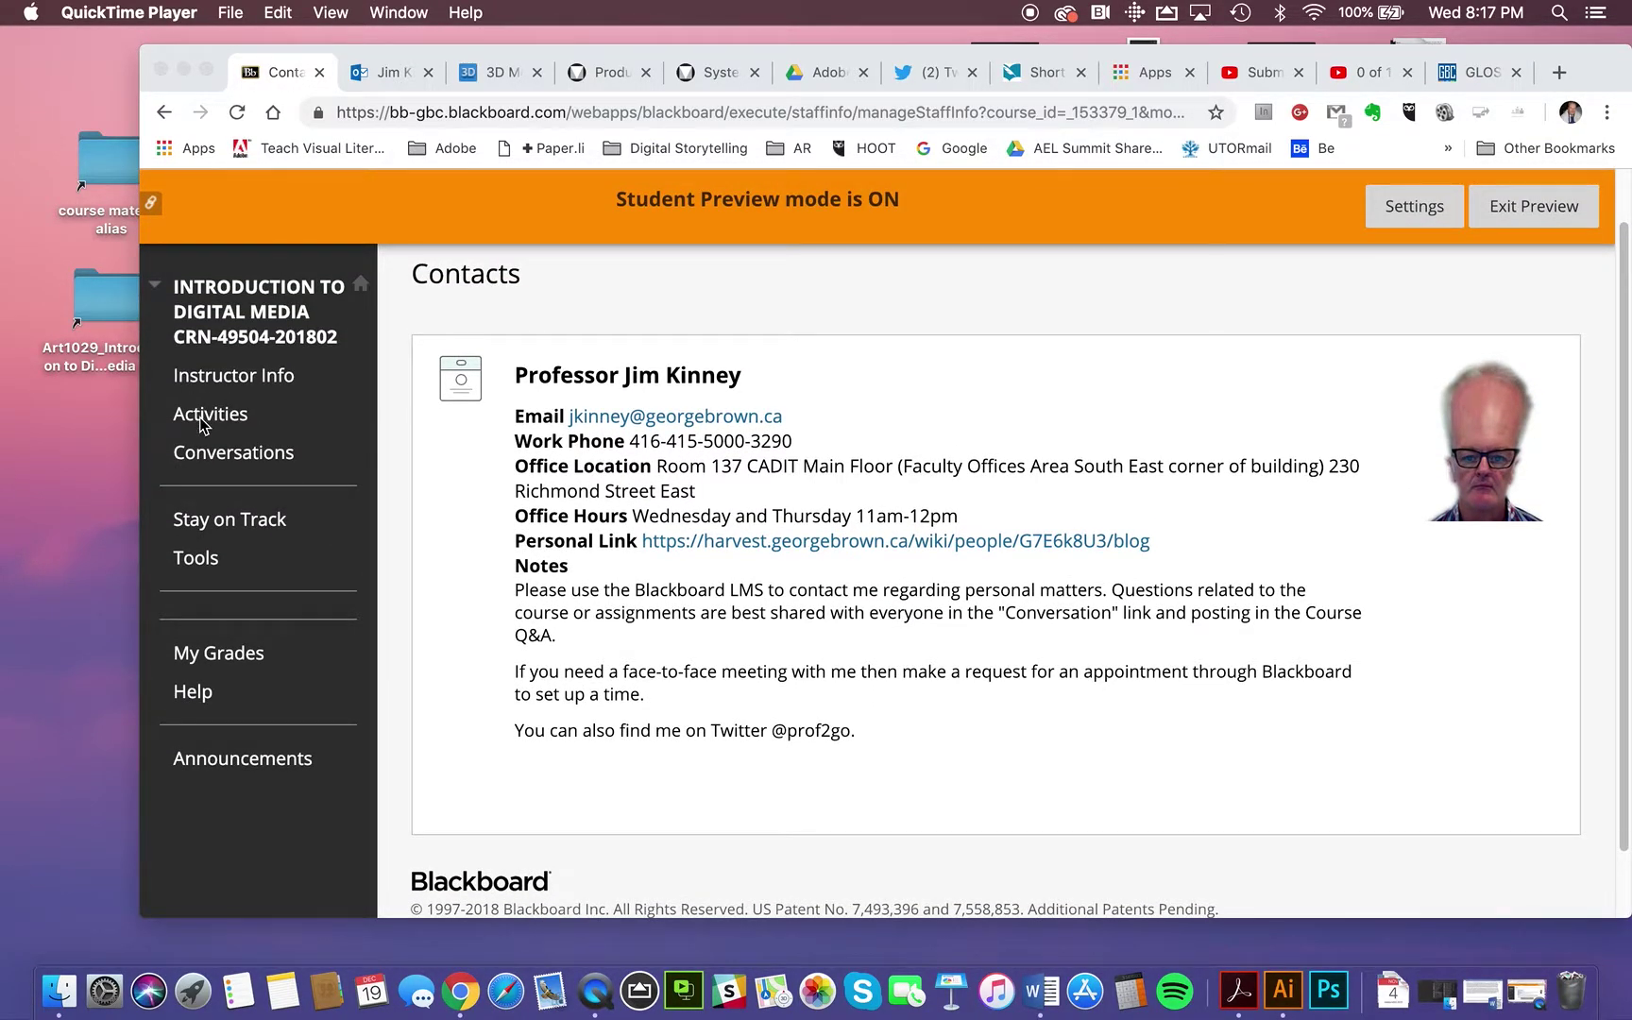
{"action": "left_click", "coordinate": [199, 418]}
{"action": "left_click", "coordinate": [201, 420]}
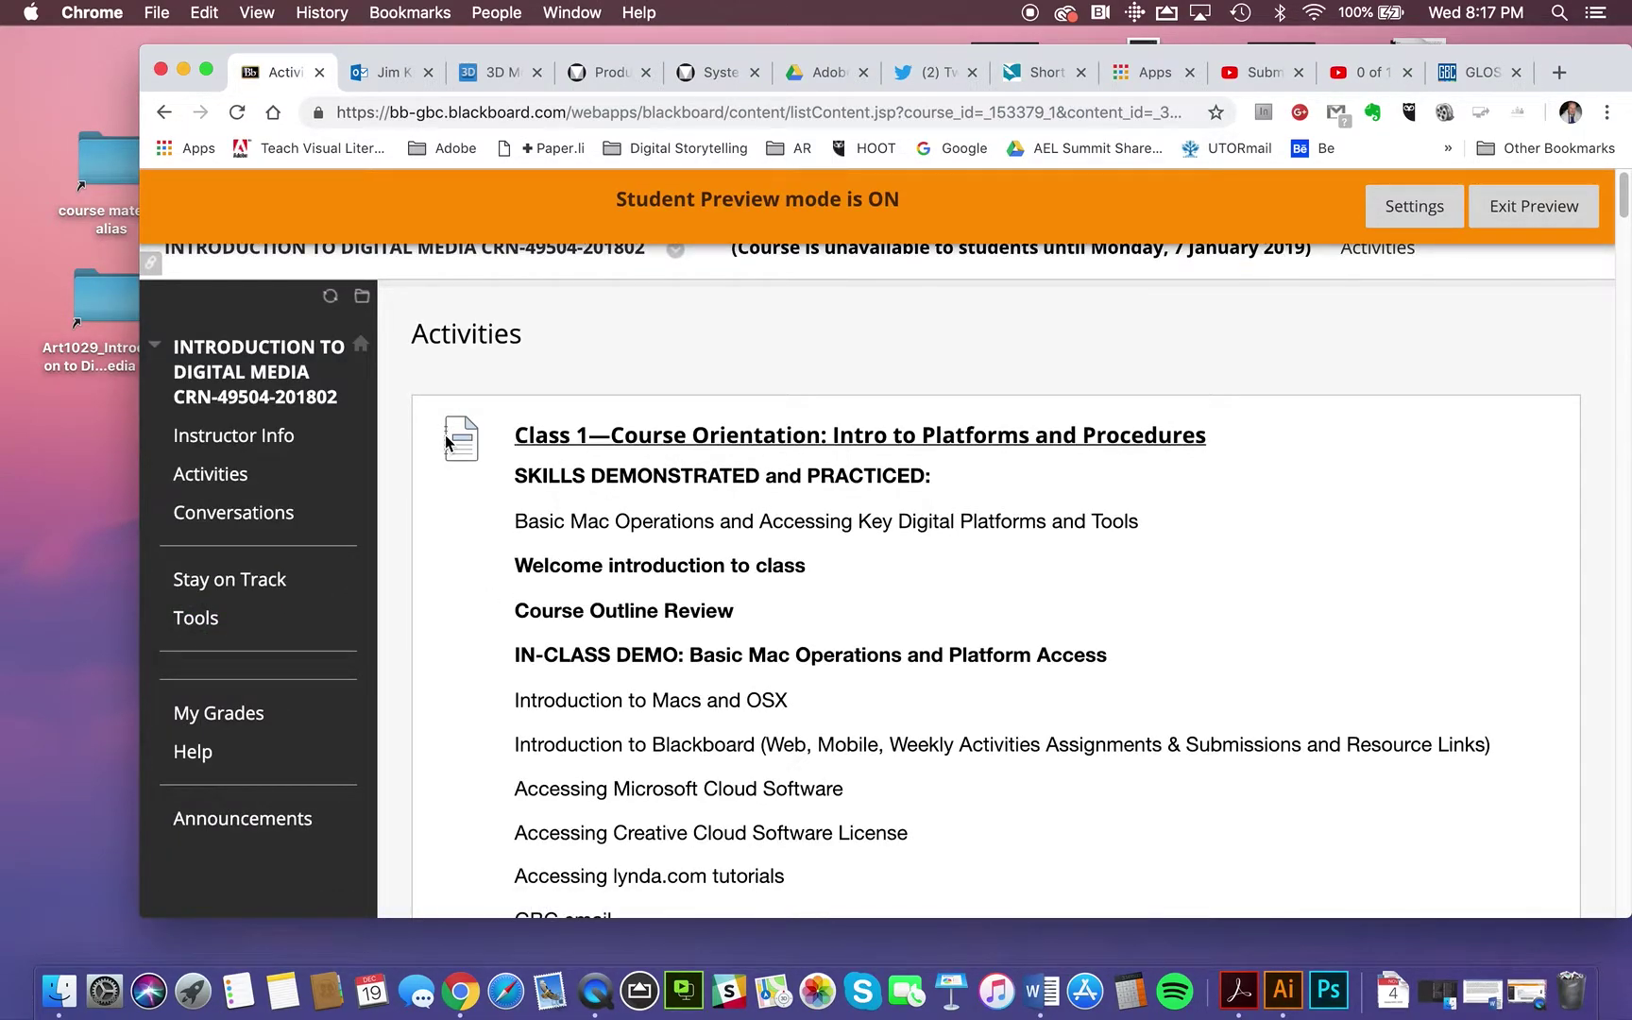
Step: Open Class 1—Course Orientation and find the TEST Creating and Posting an Avatar Image item
{"action": "left_click", "coordinate": [634, 447]}
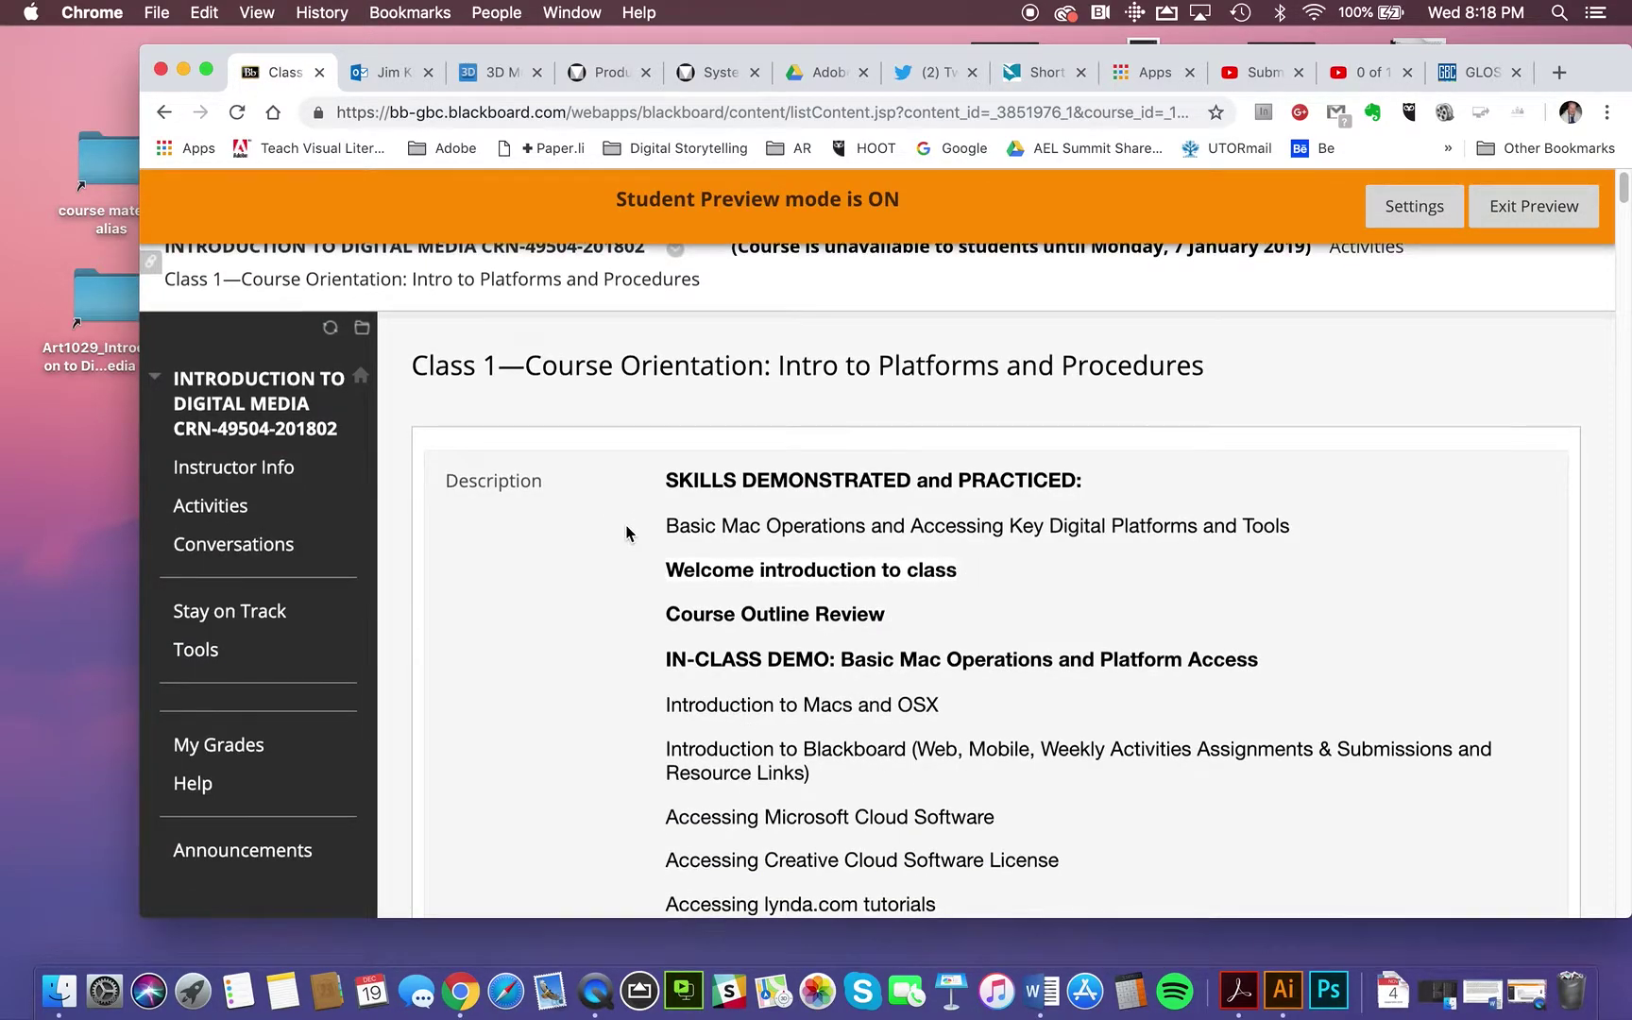
{"action": "scroll", "coordinate": [631, 529], "scroll_direction": "down", "scroll_amount": 8}
{"action": "scroll", "coordinate": [626, 533], "scroll_direction": "down", "scroll_amount": 8}
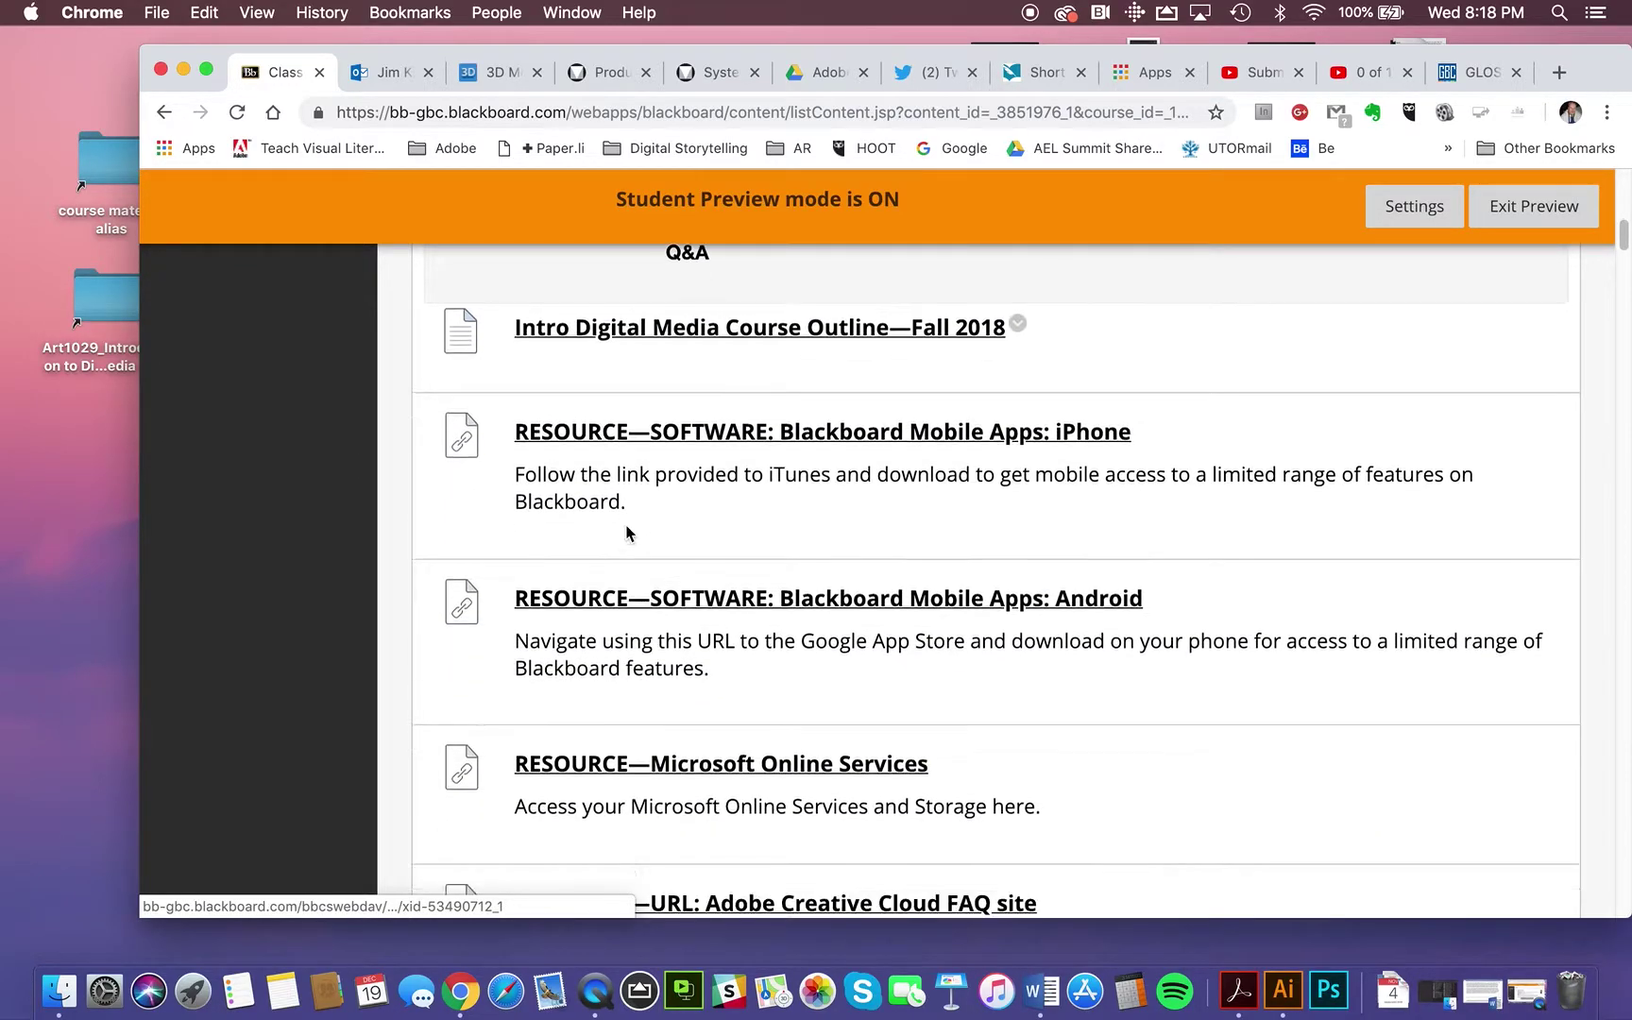
{"action": "scroll", "coordinate": [626, 534], "scroll_direction": "down", "scroll_amount": 10}
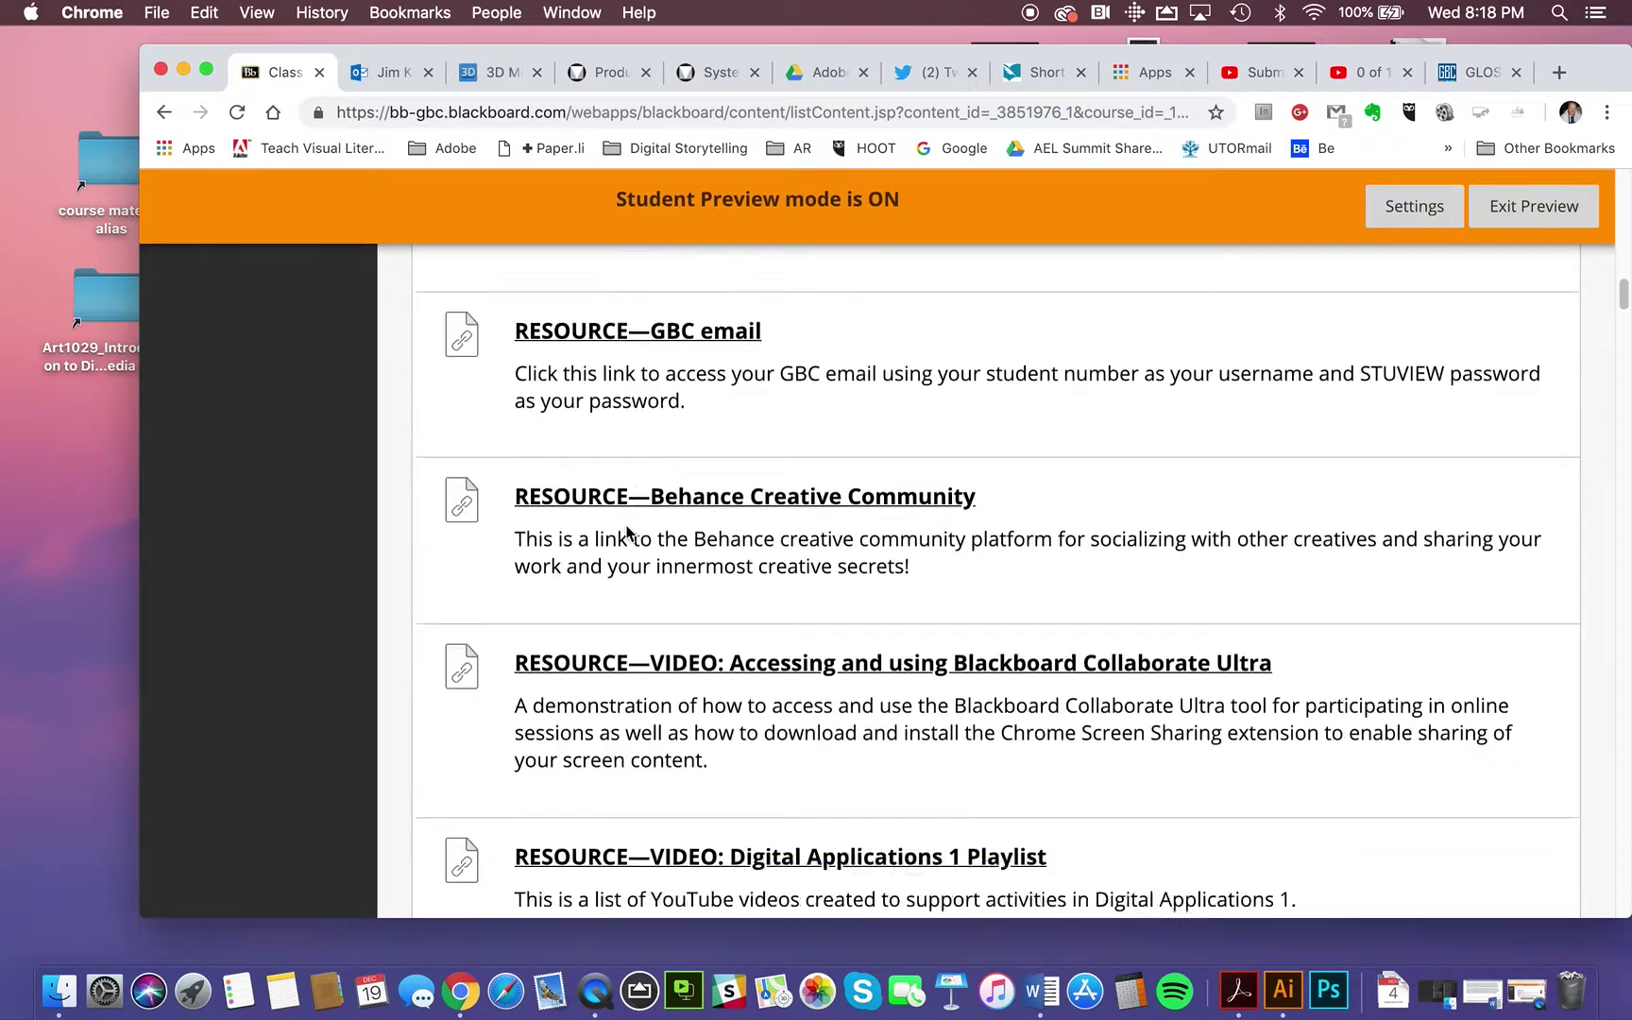
{"action": "scroll", "coordinate": [627, 531], "scroll_direction": "down", "scroll_amount": 15}
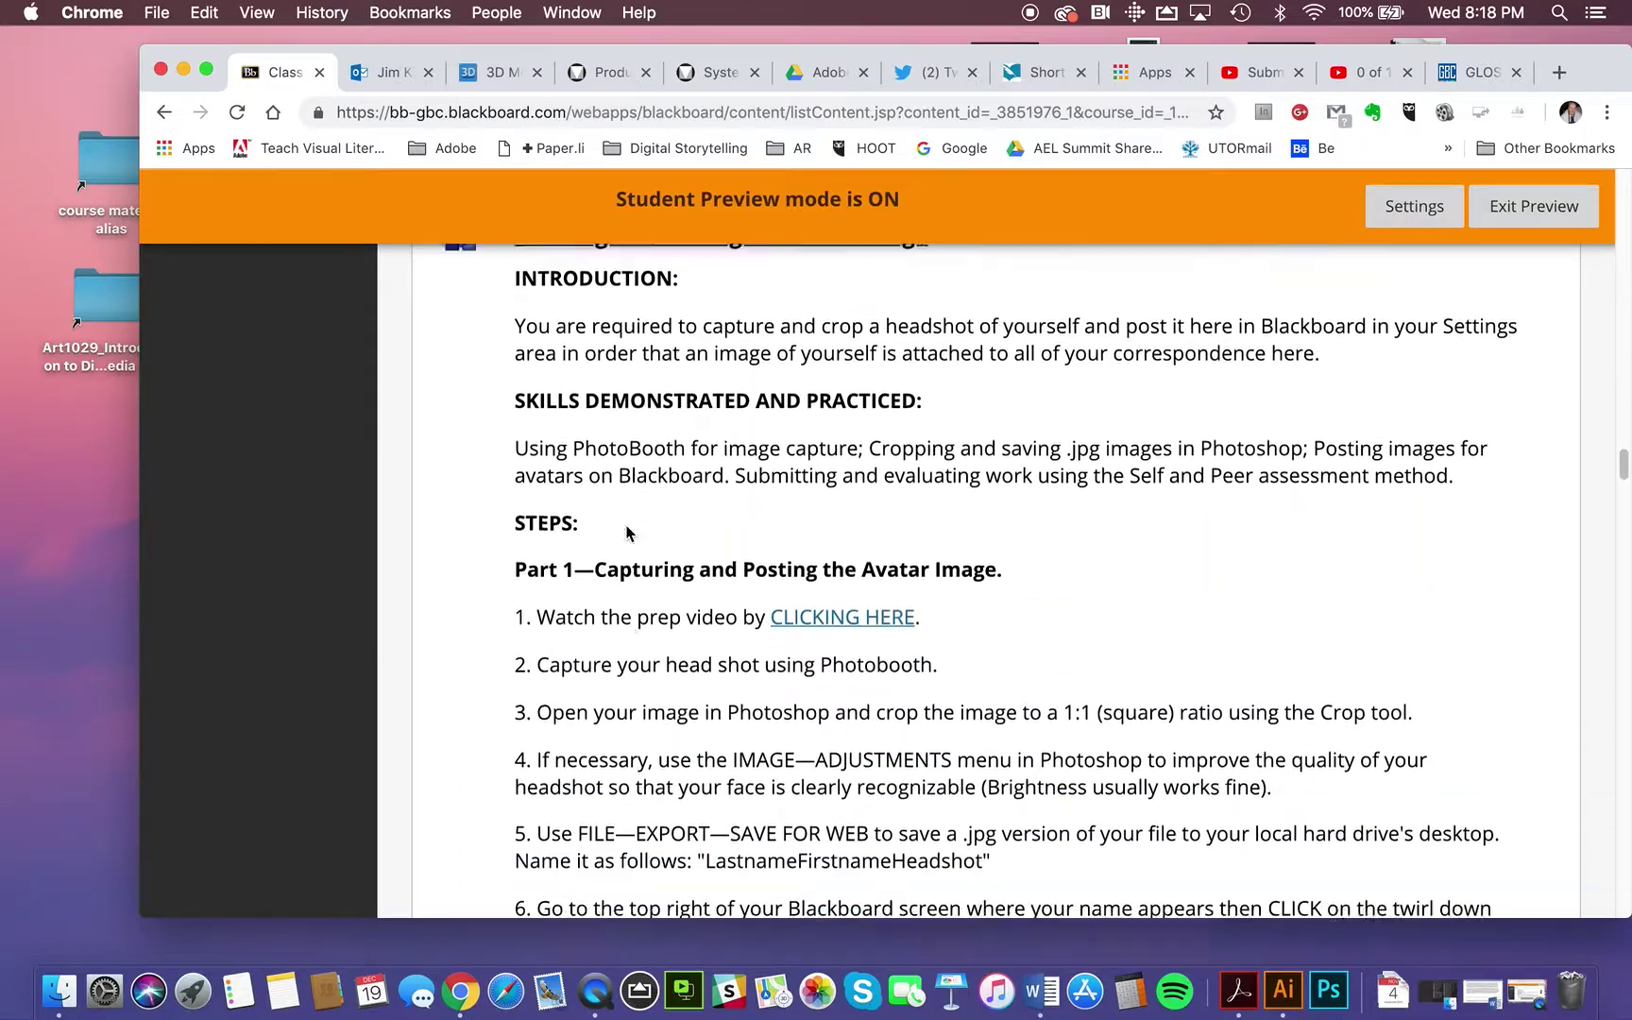
{"action": "scroll", "coordinate": [628, 524], "scroll_direction": "down", "scroll_amount": 15}
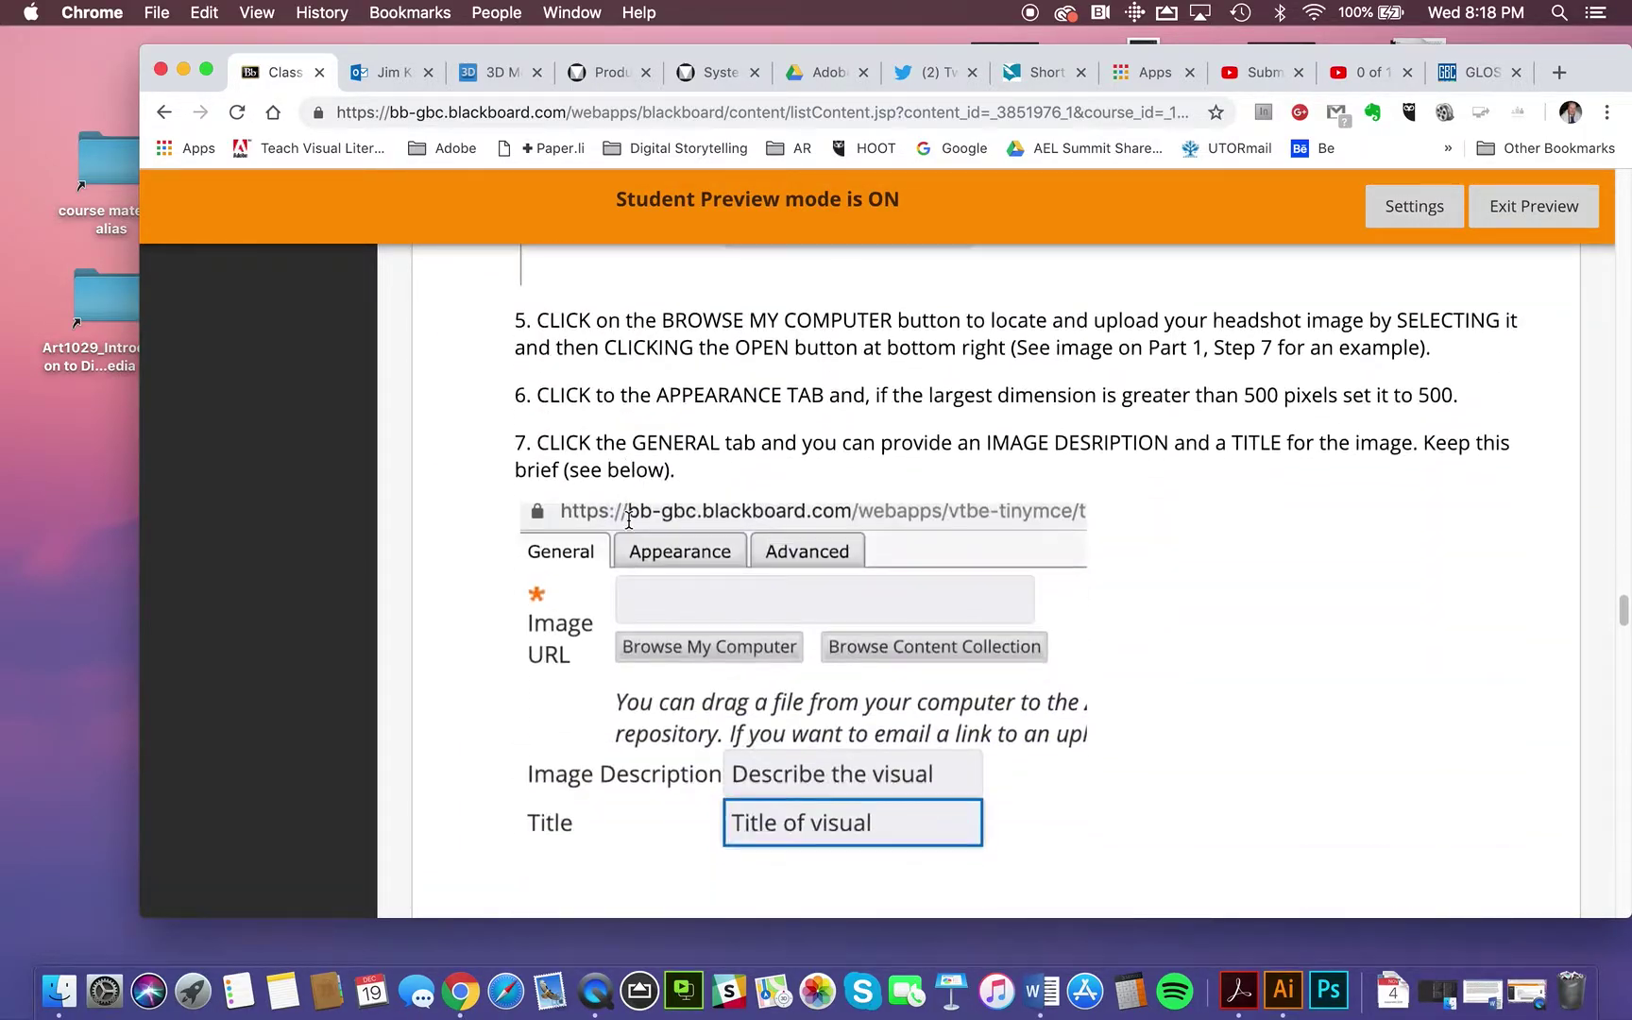
{"action": "scroll", "coordinate": [630, 528], "scroll_direction": "down", "scroll_amount": 7}
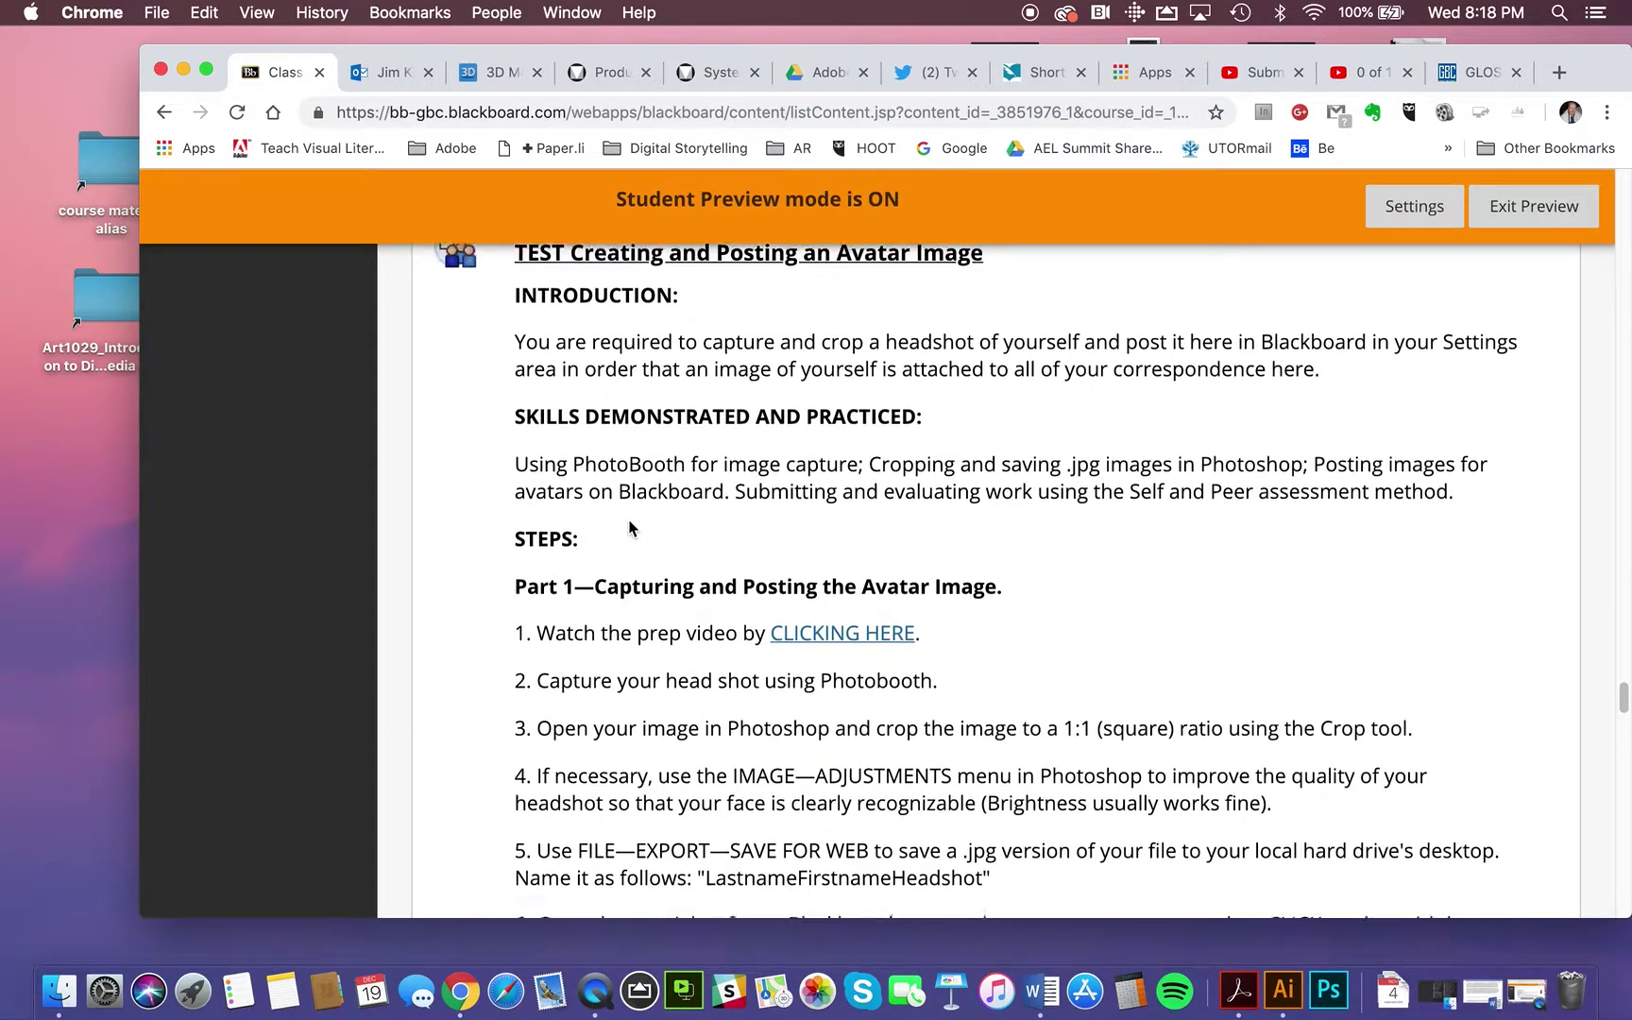
{"action": "scroll", "coordinate": [631, 526], "scroll_direction": "up", "scroll_amount": 2}
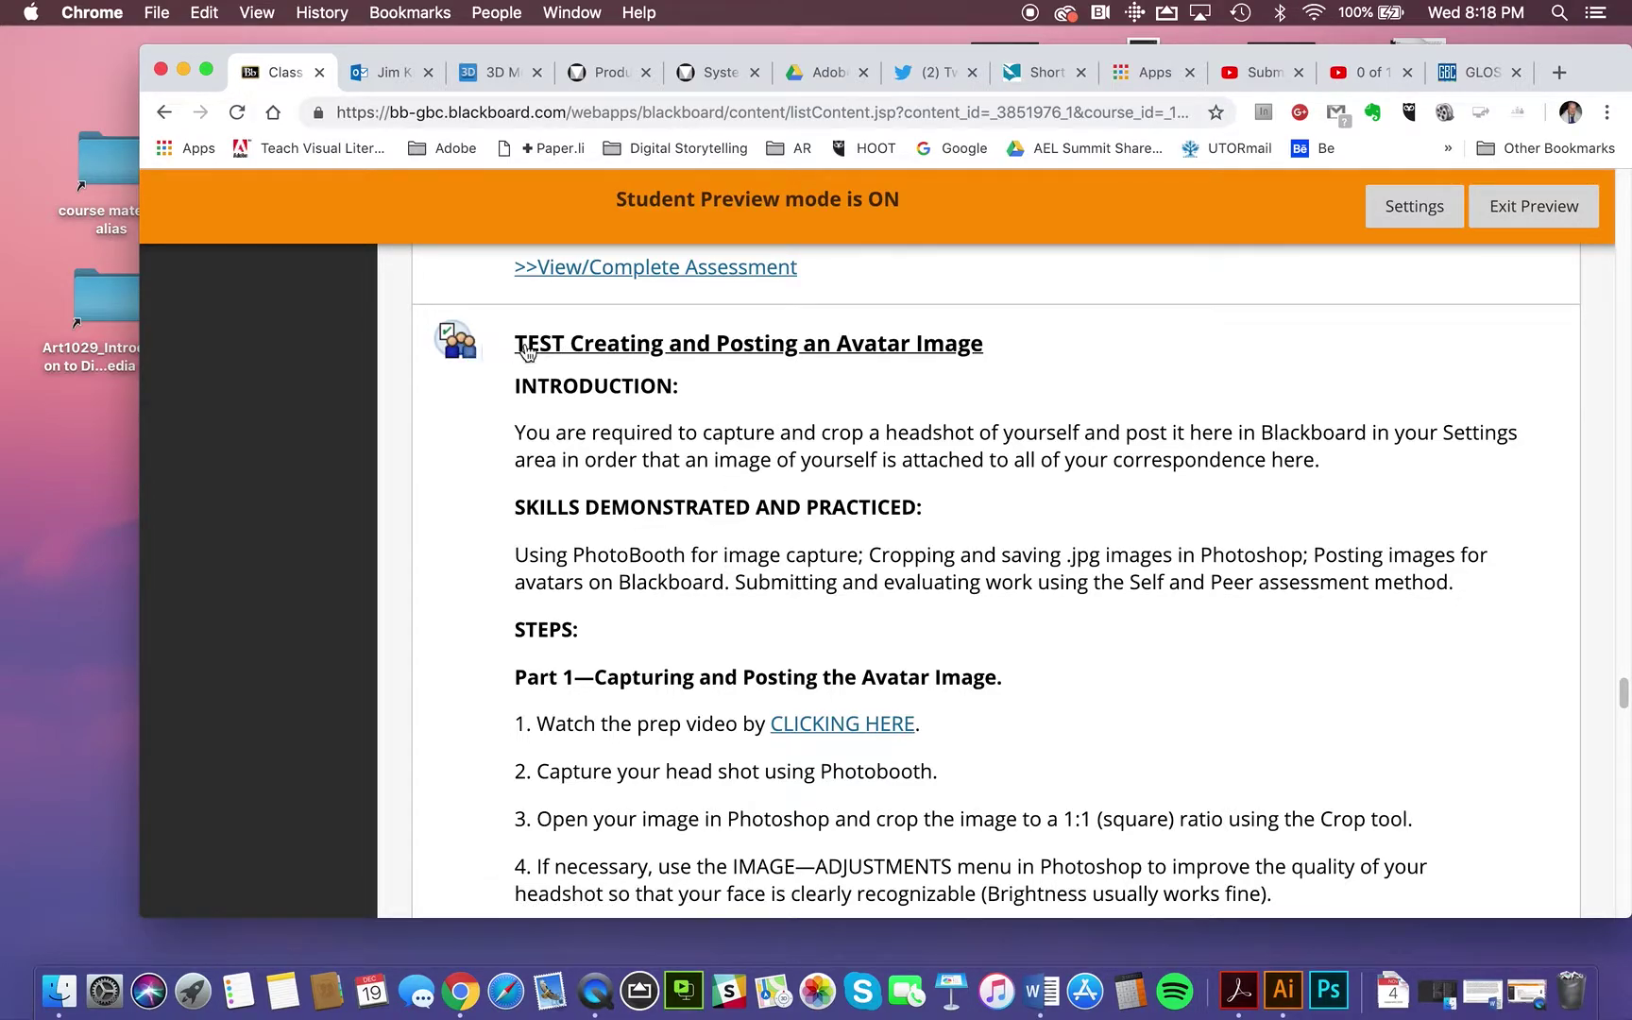
Step: Open the avatar image assessment and scroll to its Evaluations table showing Not Started, 0/4
{"action": "left_click", "coordinate": [590, 348]}
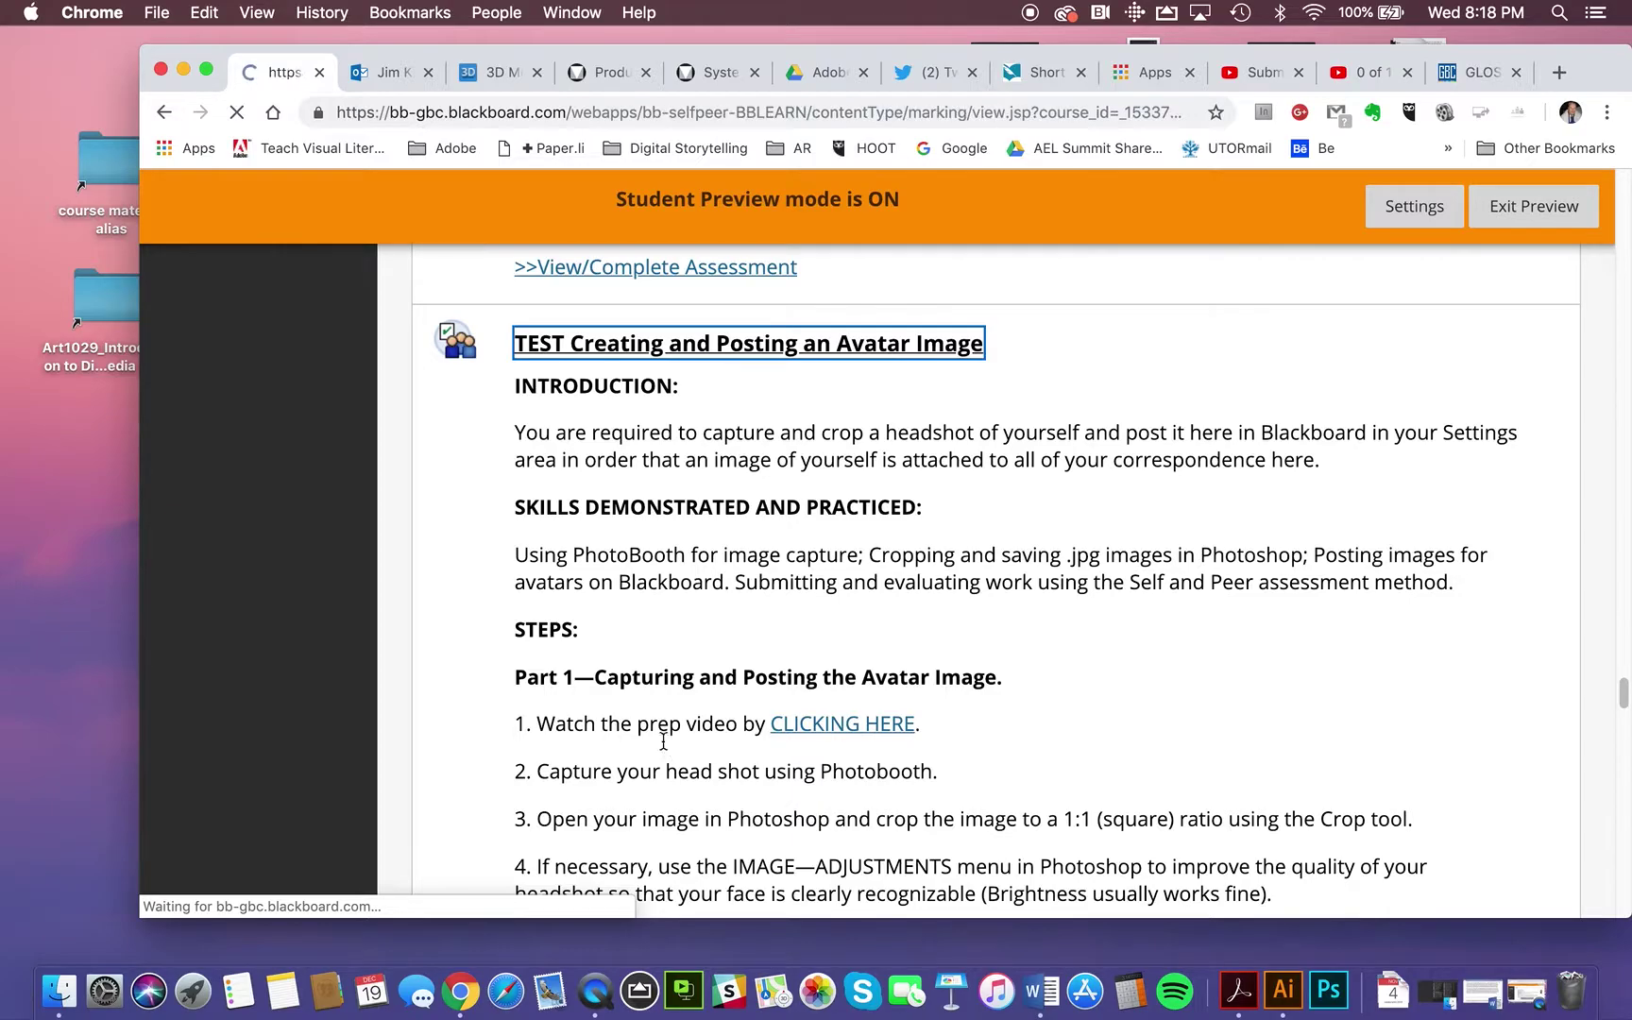
{"action": "scroll", "coordinate": [649, 699], "scroll_direction": "down", "scroll_amount": 10}
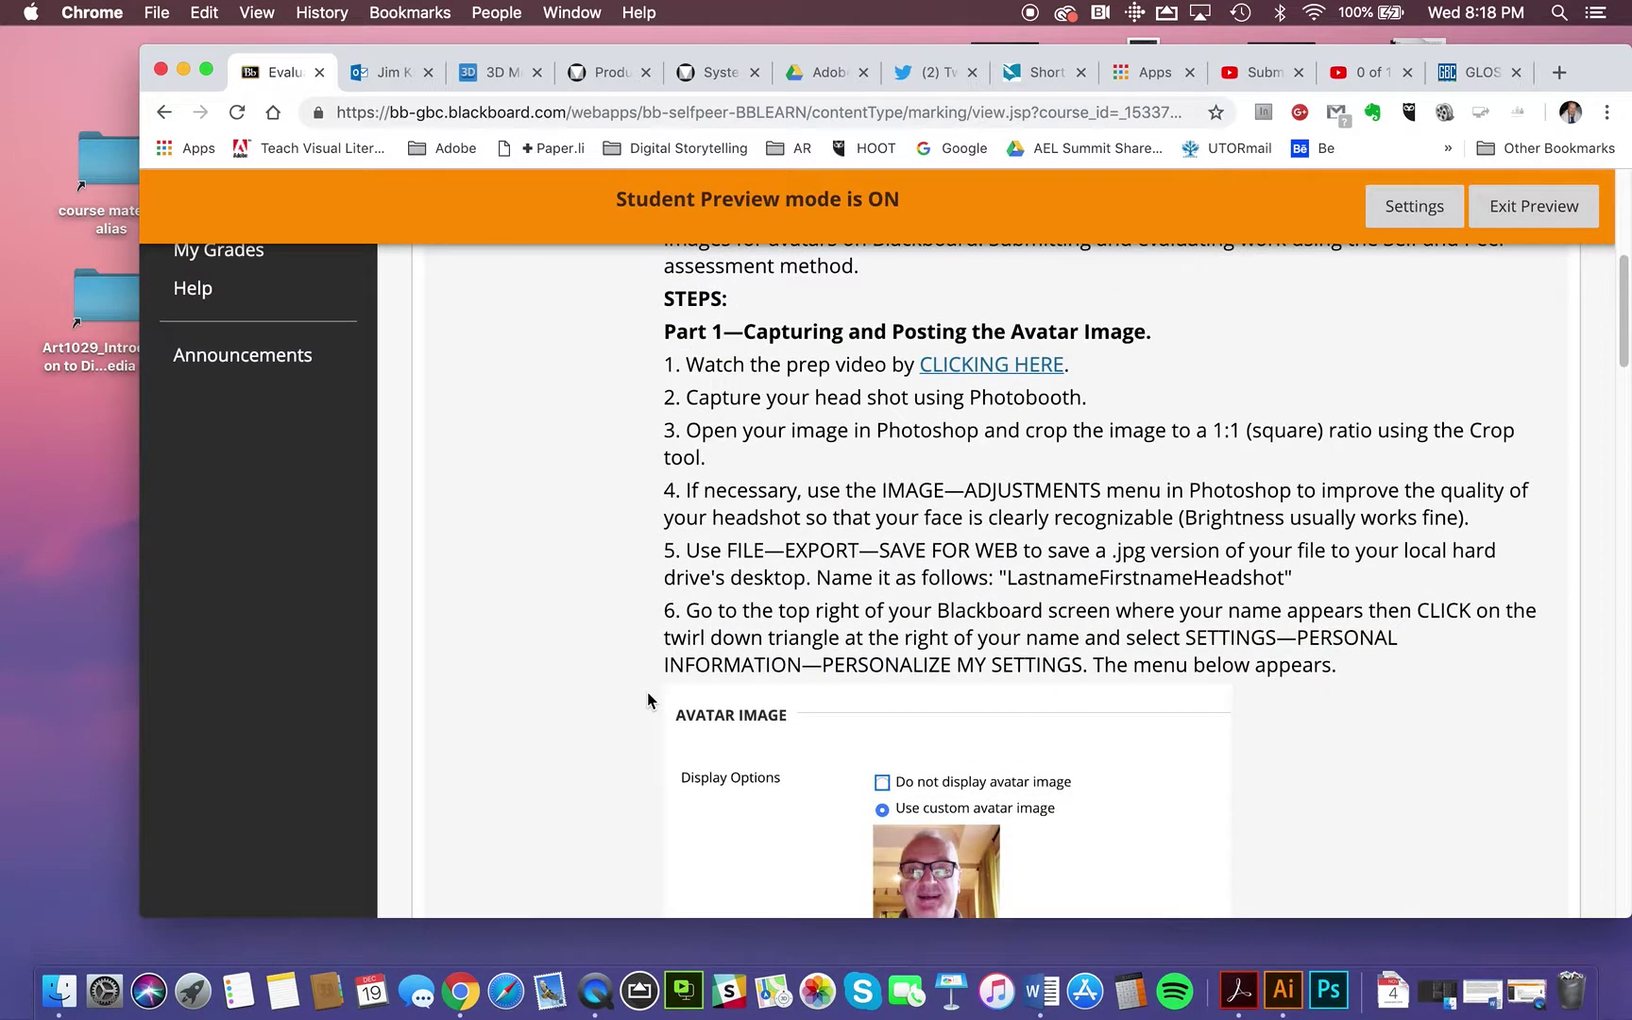
{"action": "scroll", "coordinate": [647, 693], "scroll_direction": "down", "scroll_amount": 15}
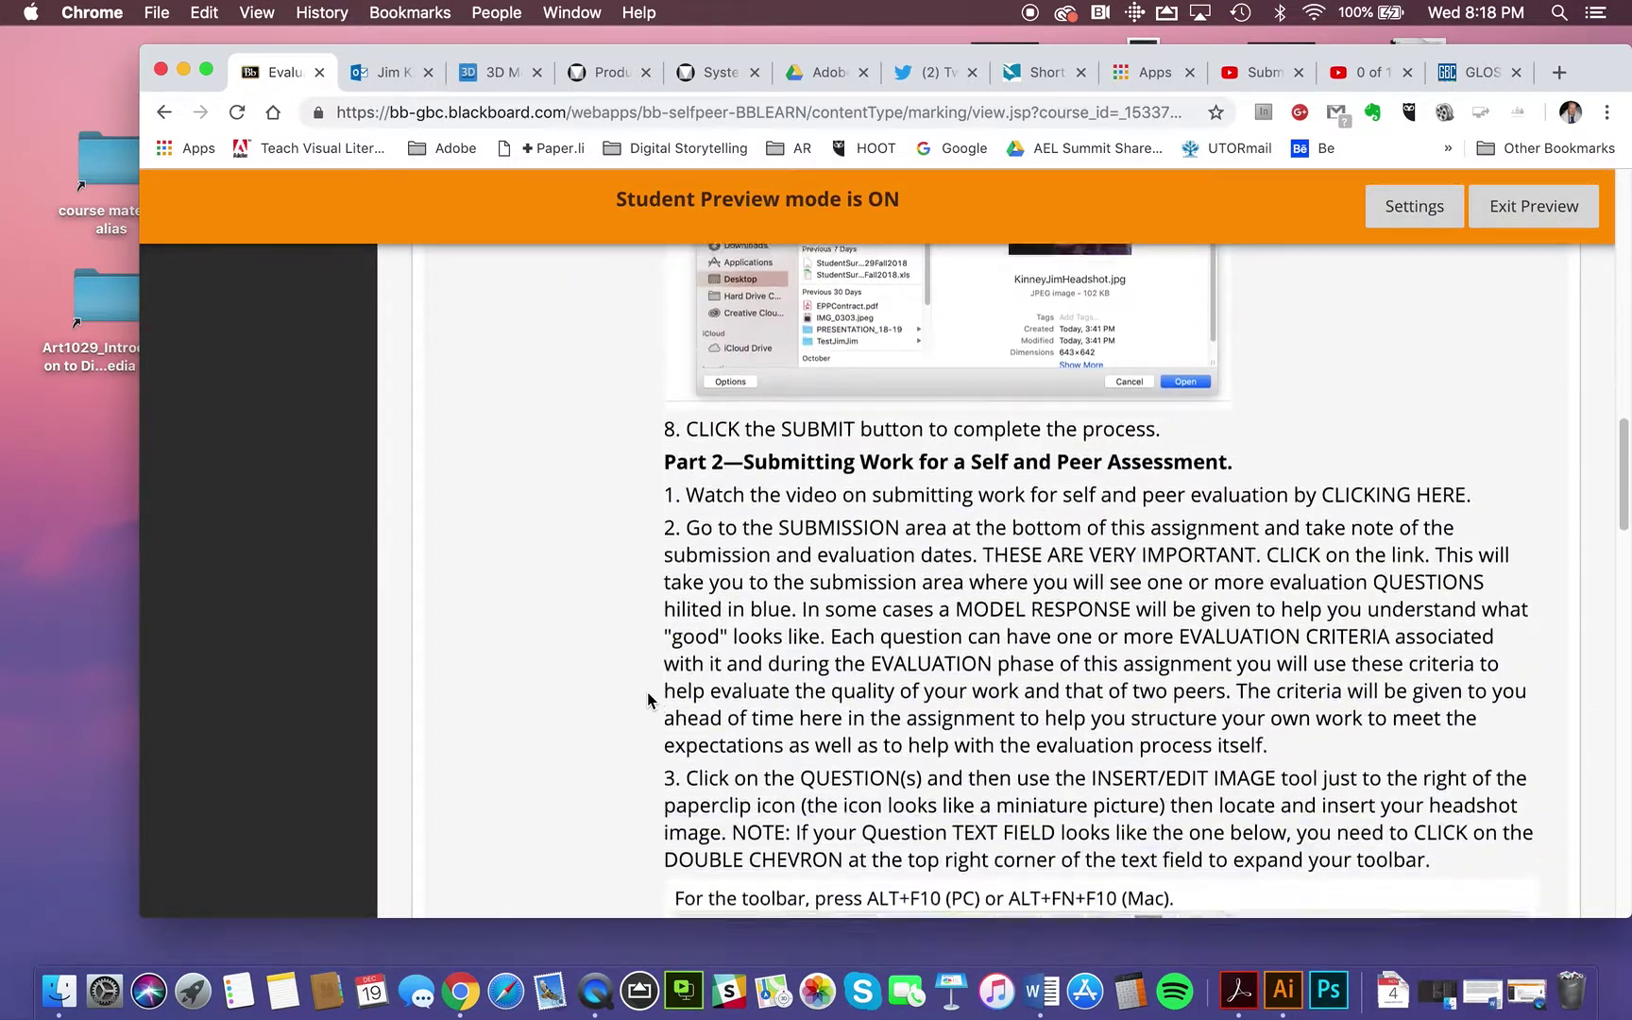
{"action": "scroll", "coordinate": [646, 691], "scroll_direction": "down", "scroll_amount": 10}
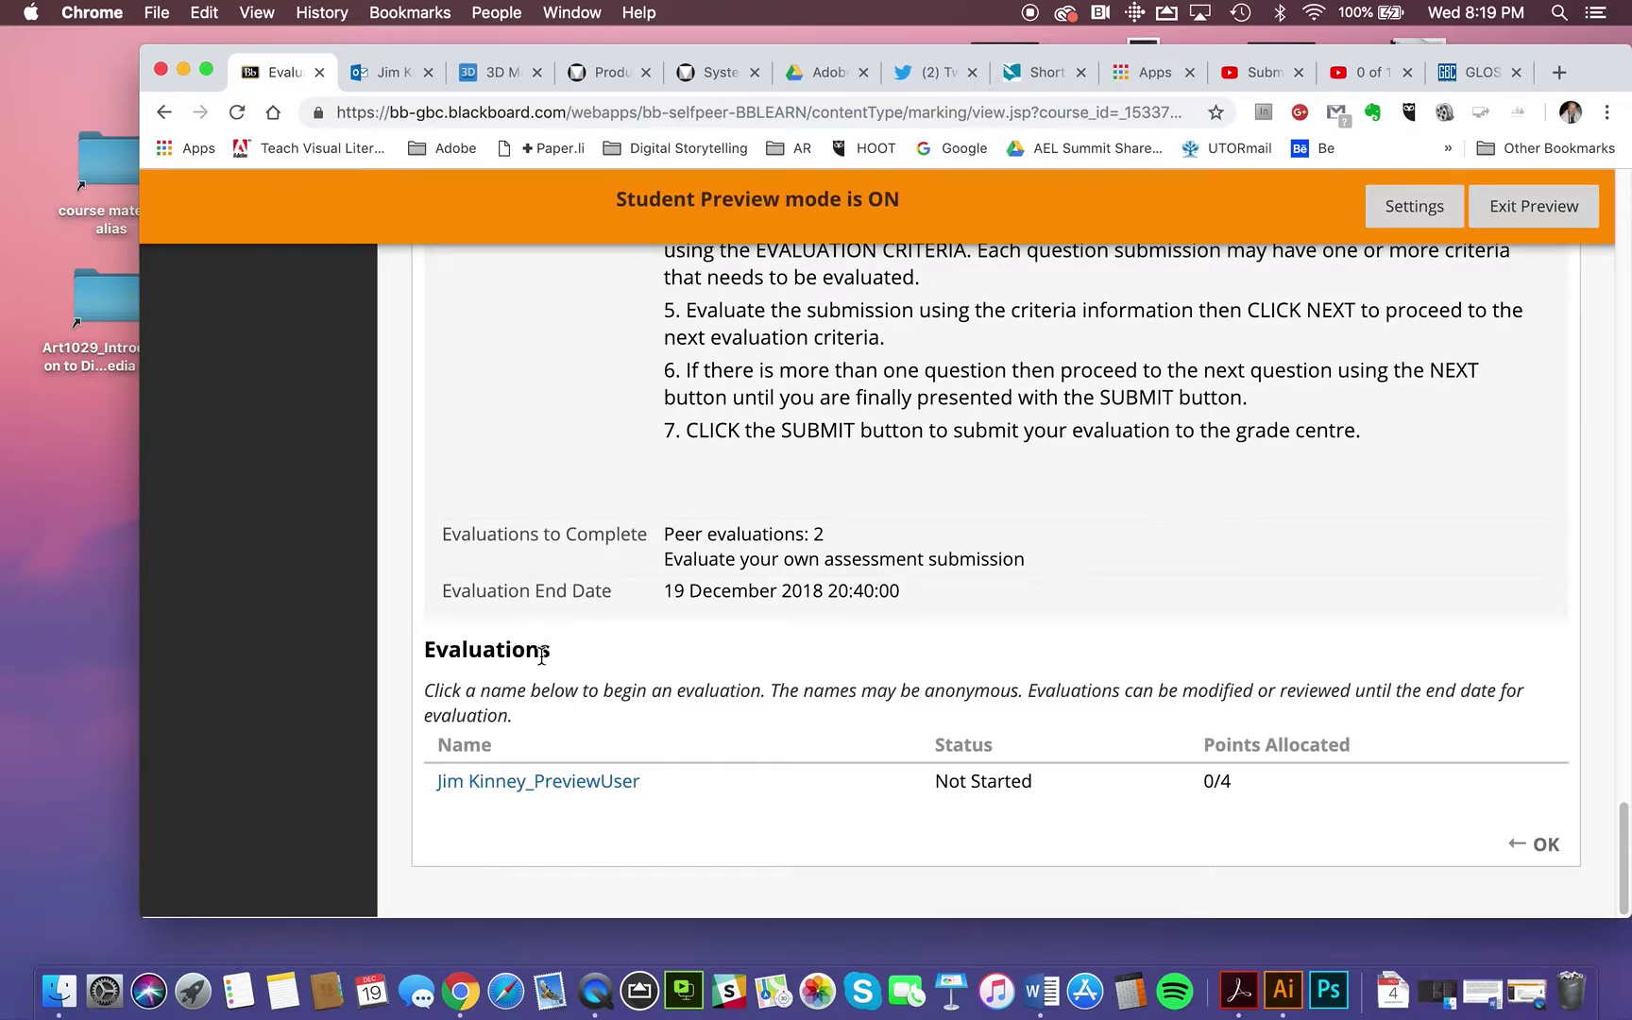
Step: Start the self-evaluation from the submitter's name and scroll to the submission
{"action": "left_click", "coordinate": [525, 788]}
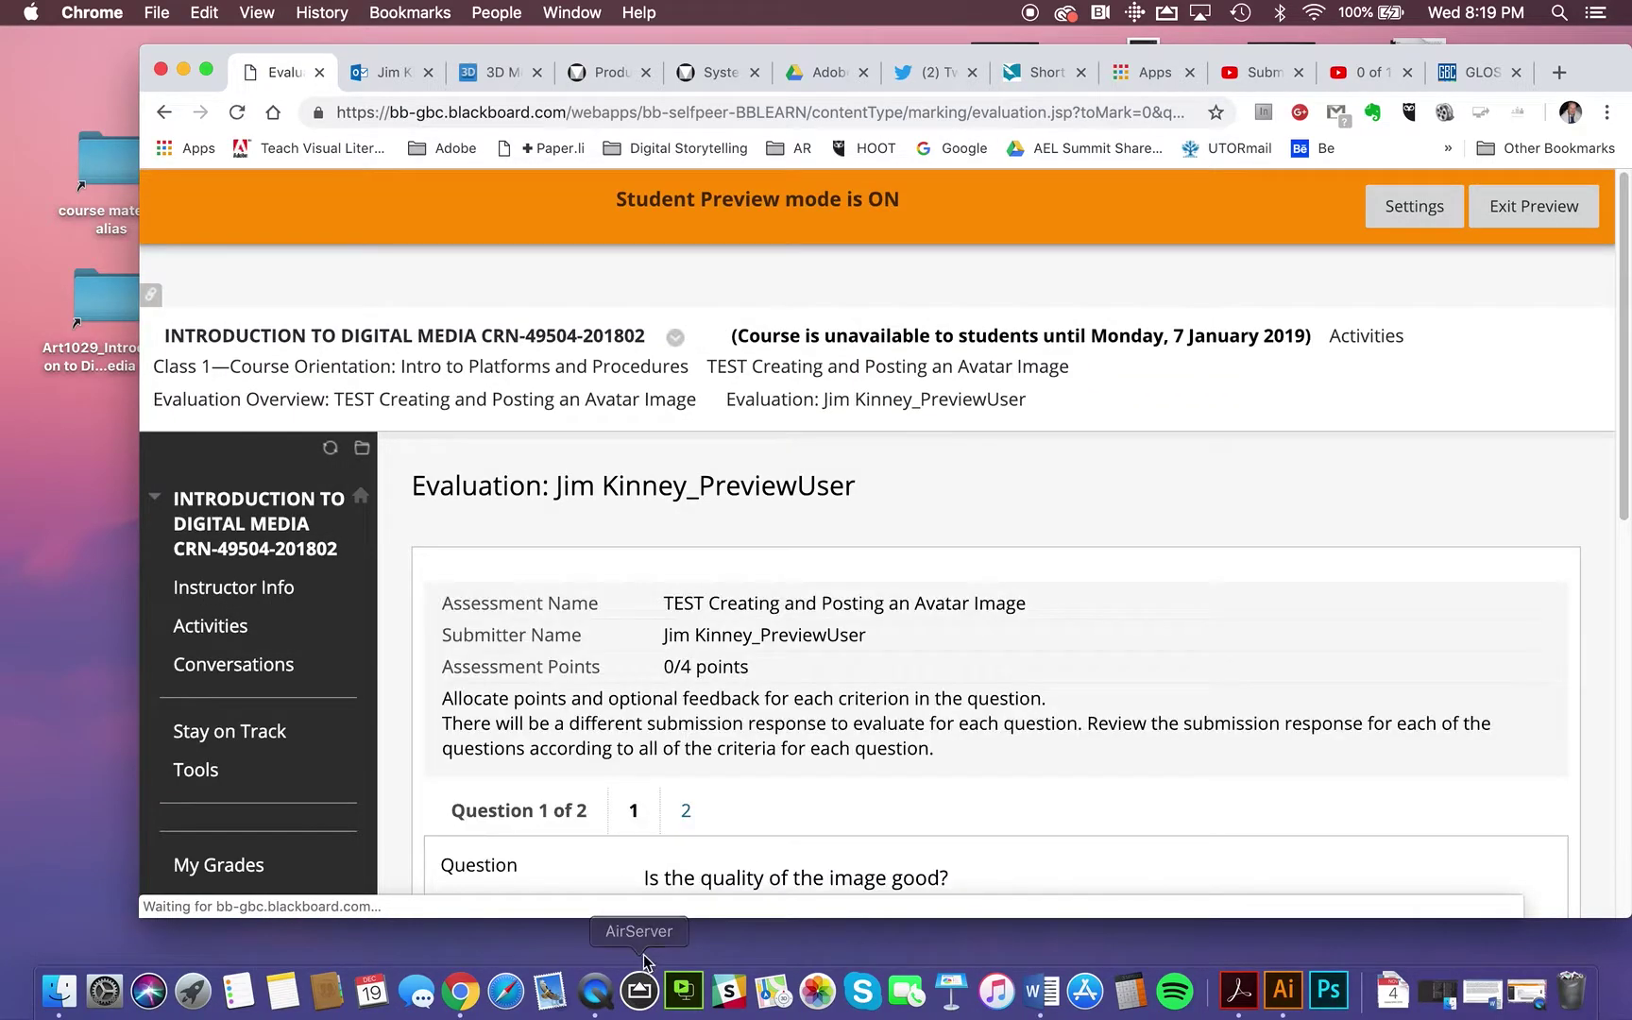
{"action": "scroll", "coordinate": [735, 667], "scroll_direction": "down", "scroll_amount": 5}
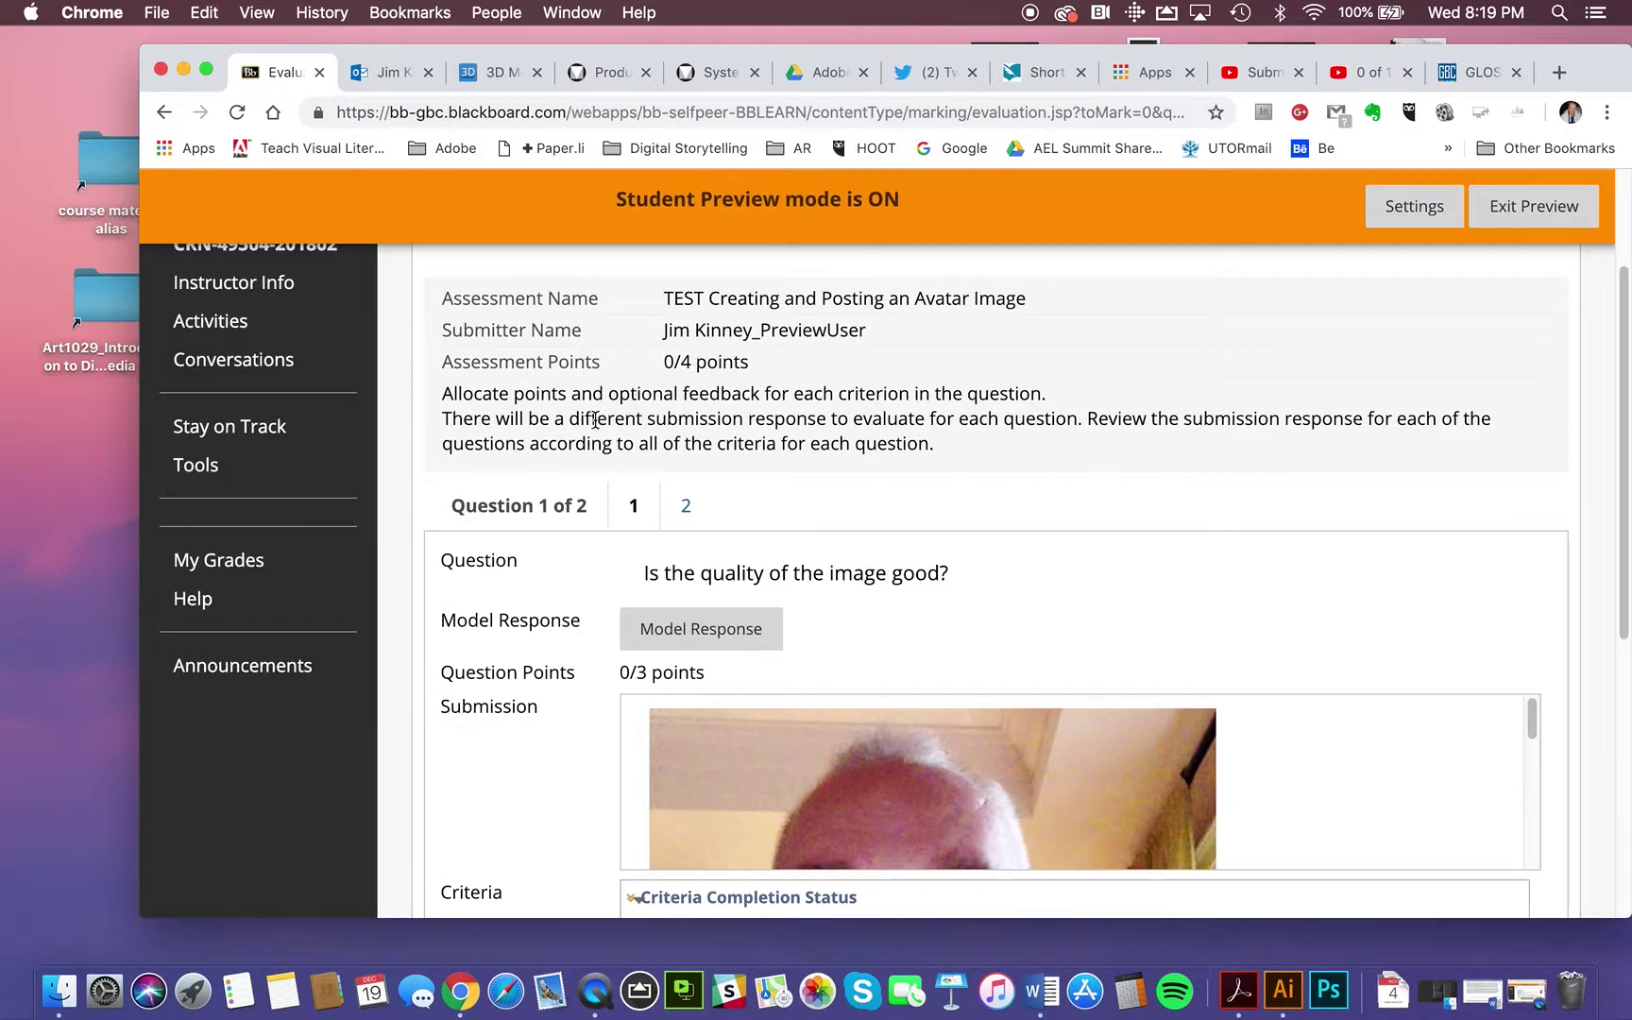
{"action": "scroll", "coordinate": [589, 434], "scroll_direction": "down", "scroll_amount": 2}
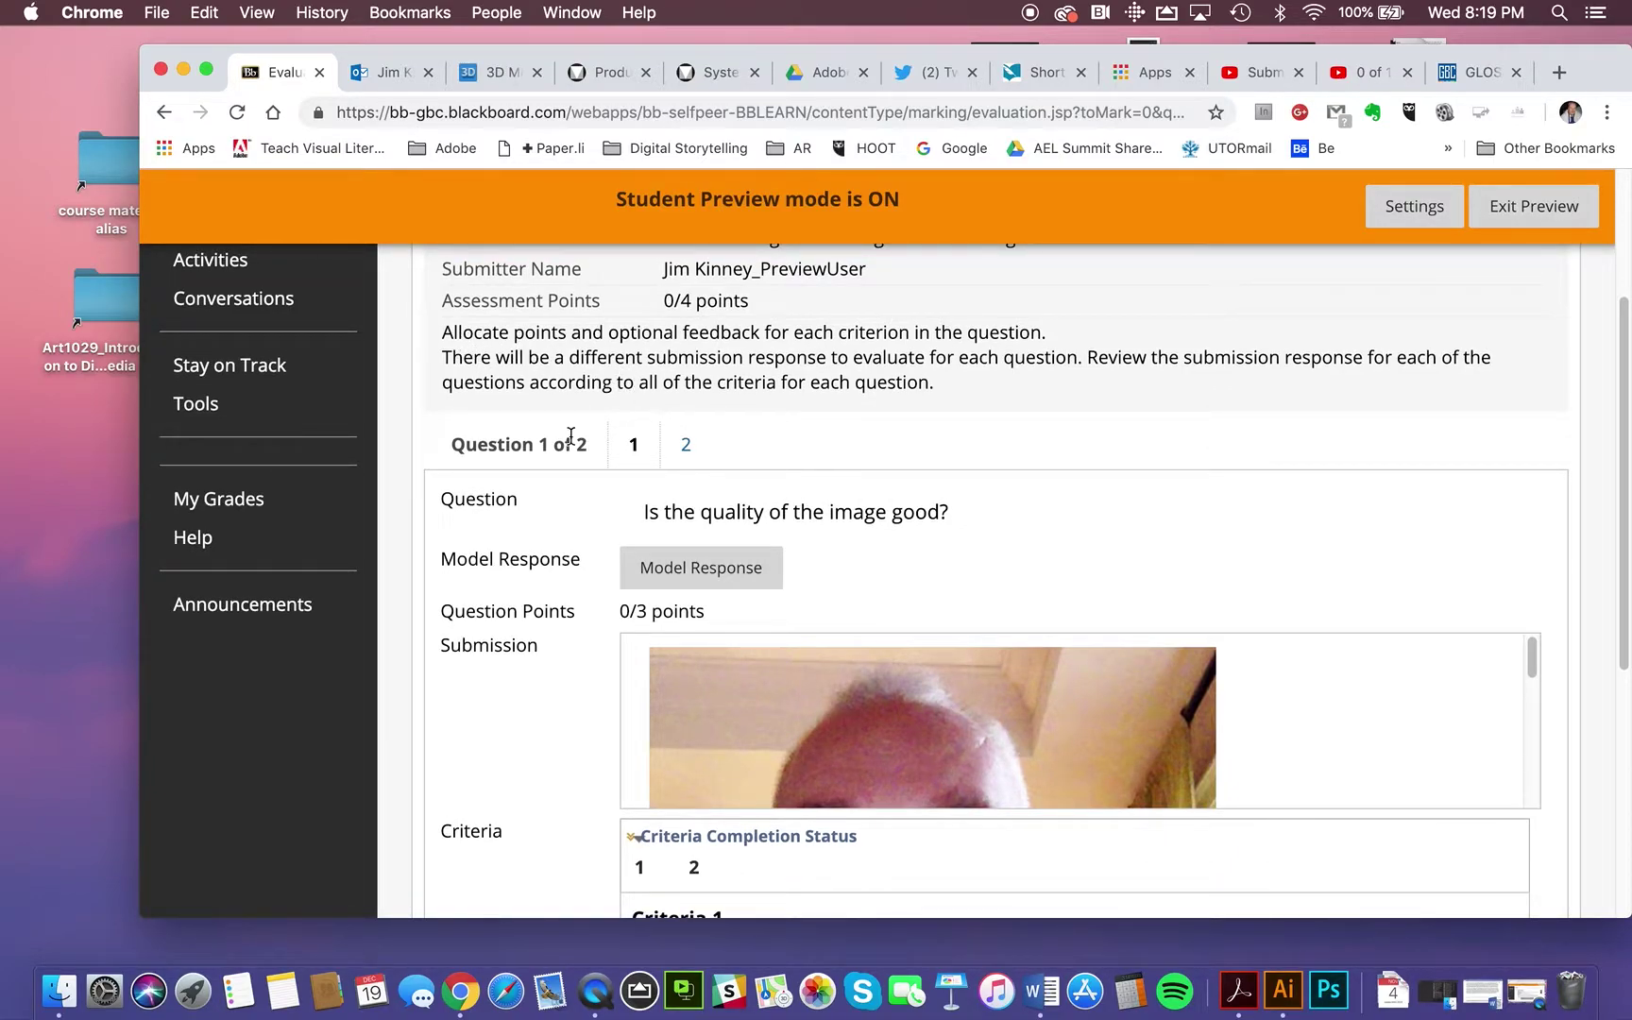
Step: Compare Questions 2 and 1, ending on Question 1's 1:1 head-and-shoulders model response
{"action": "left_click", "coordinate": [683, 446]}
{"action": "left_click", "coordinate": [637, 451]}
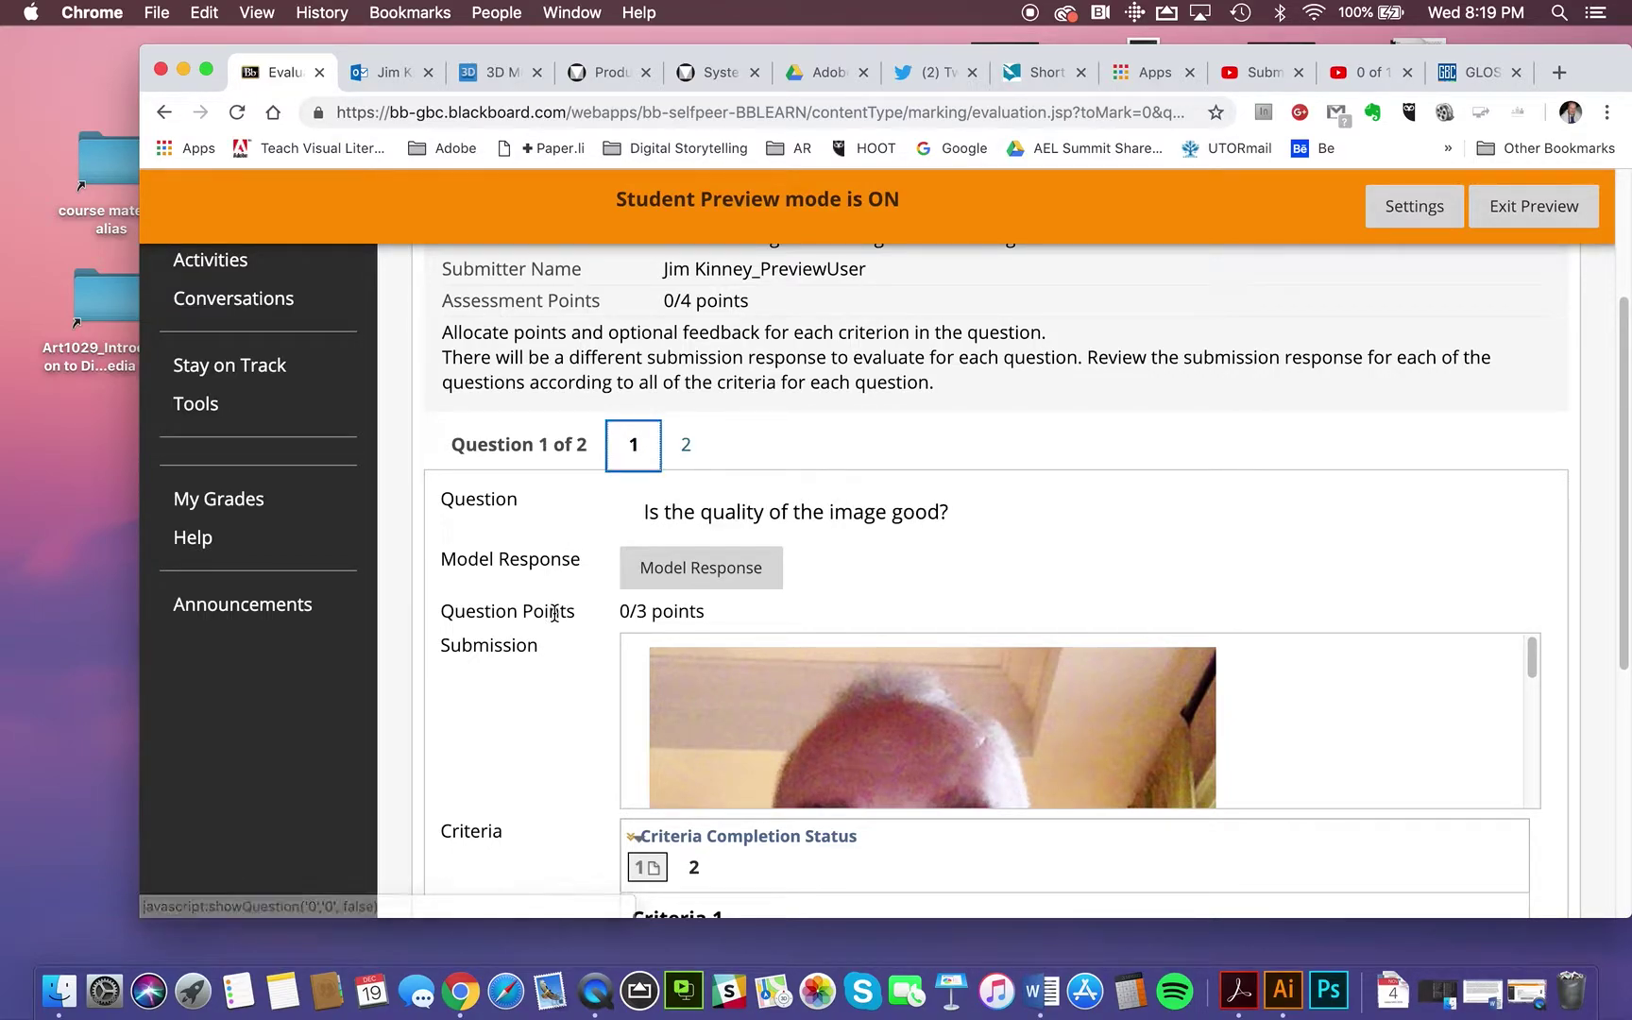
{"action": "left_click", "coordinate": [685, 452]}
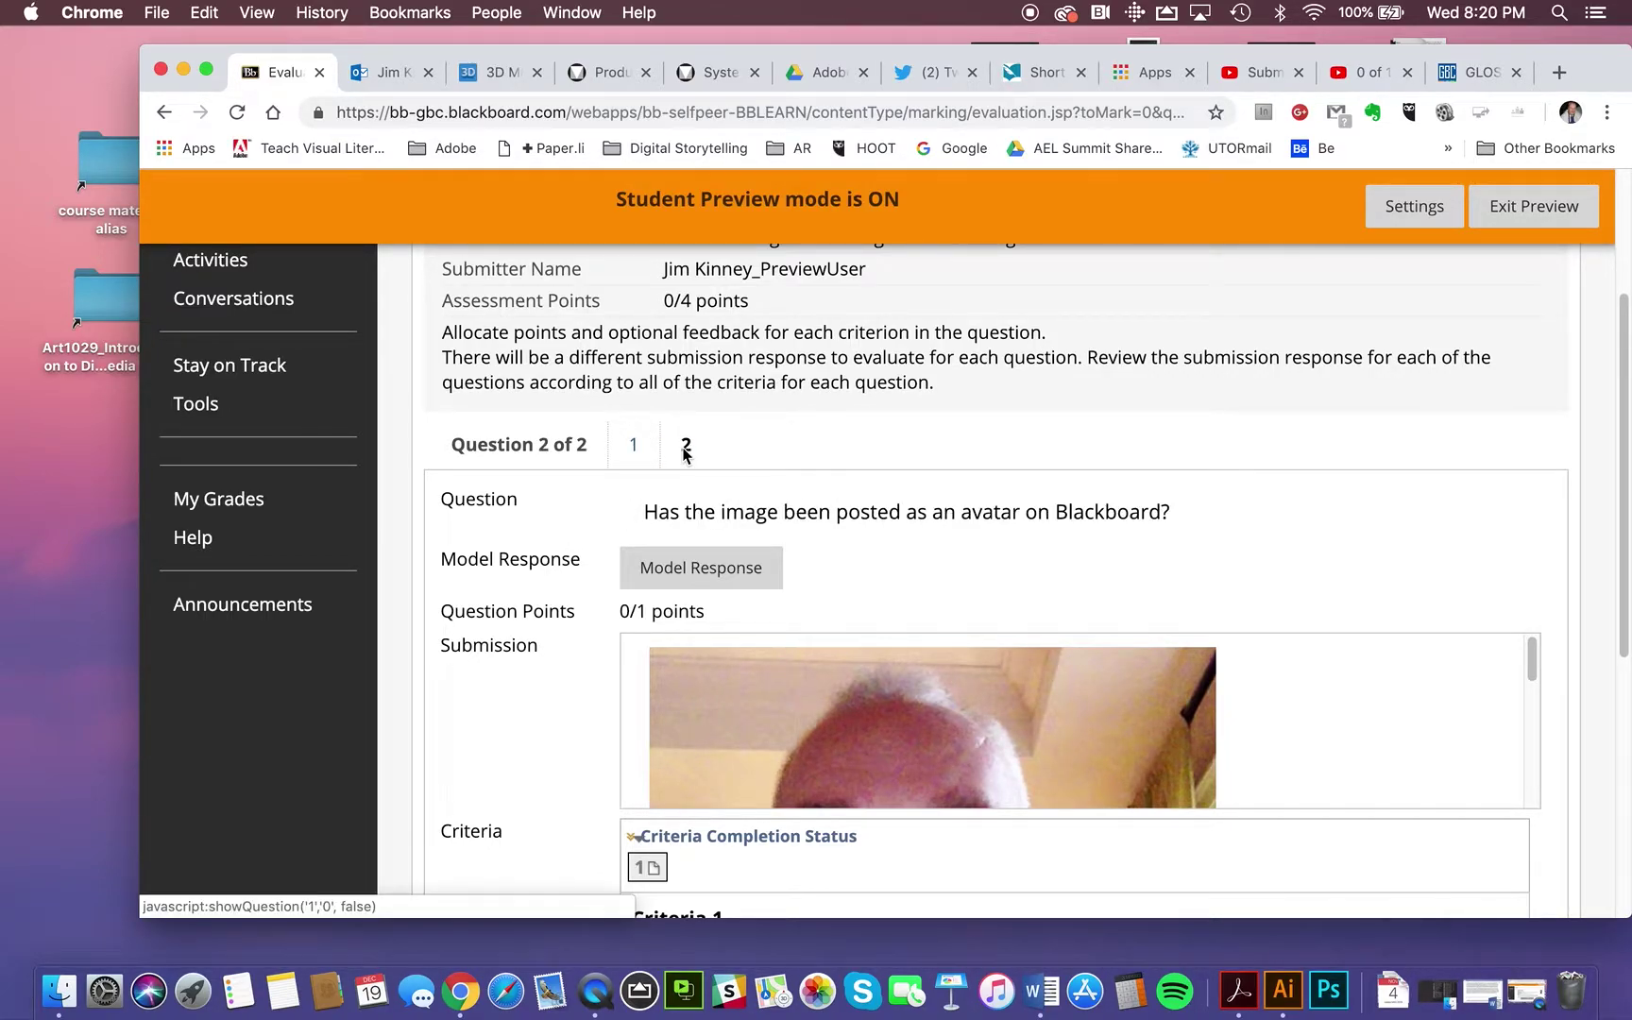
{"action": "left_click", "coordinate": [633, 448]}
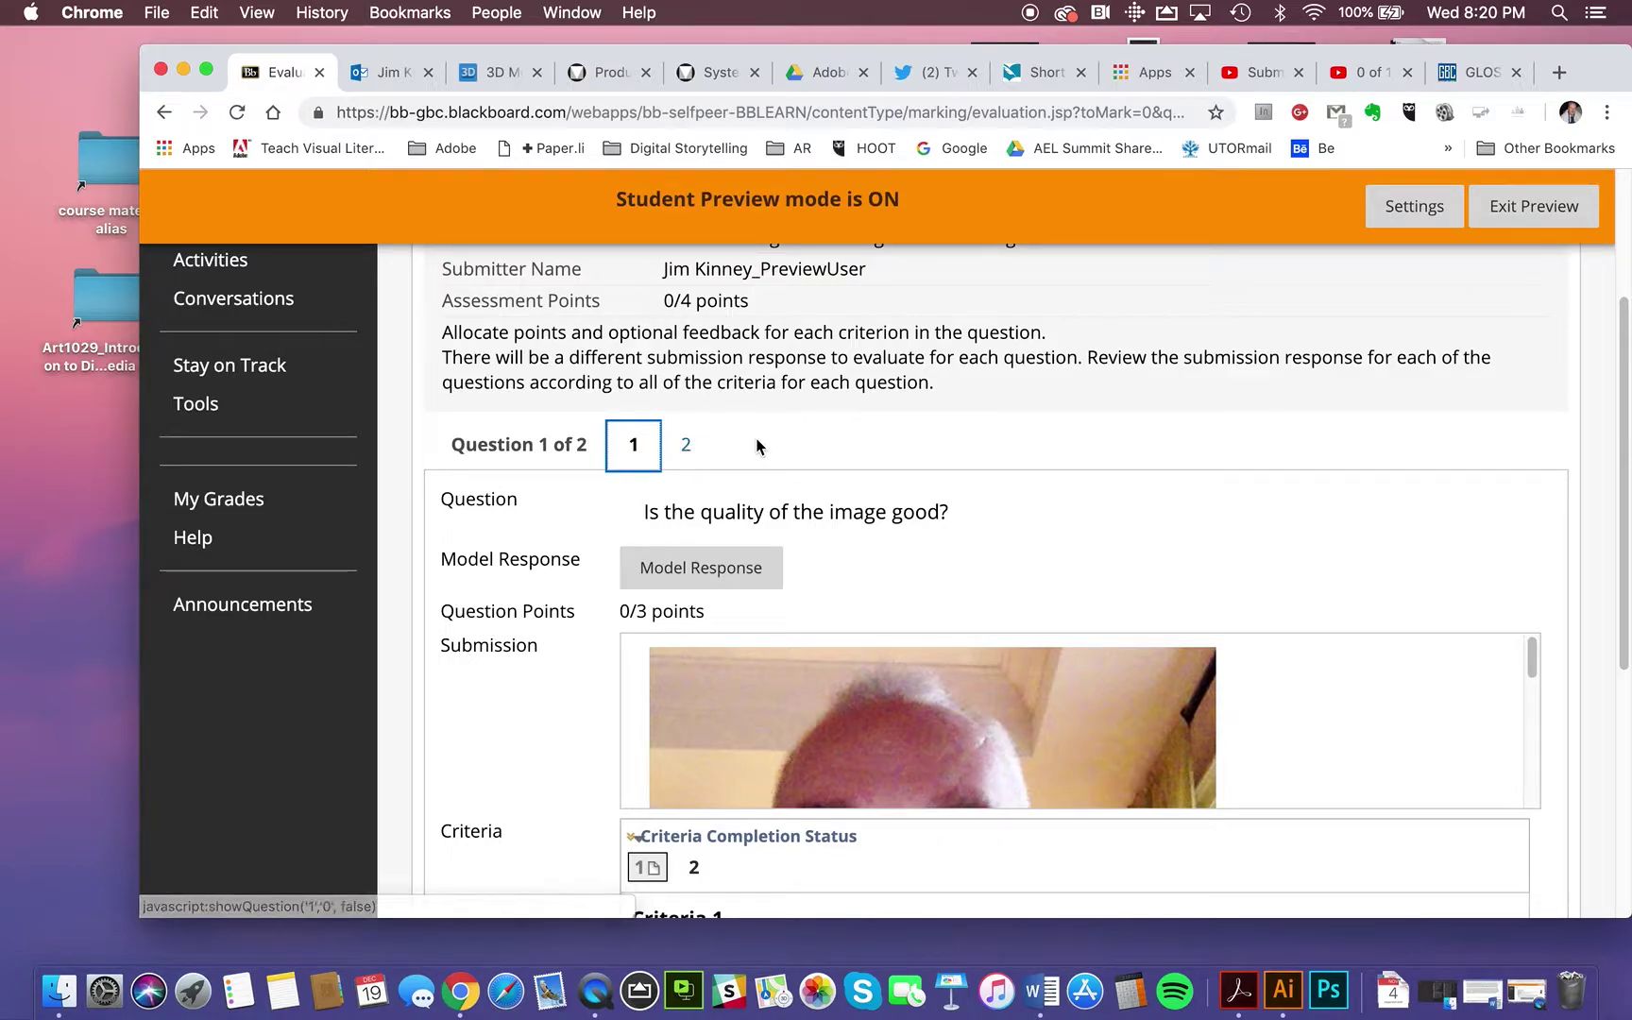
{"action": "scroll", "coordinate": [756, 445], "scroll_direction": "down", "scroll_amount": 1}
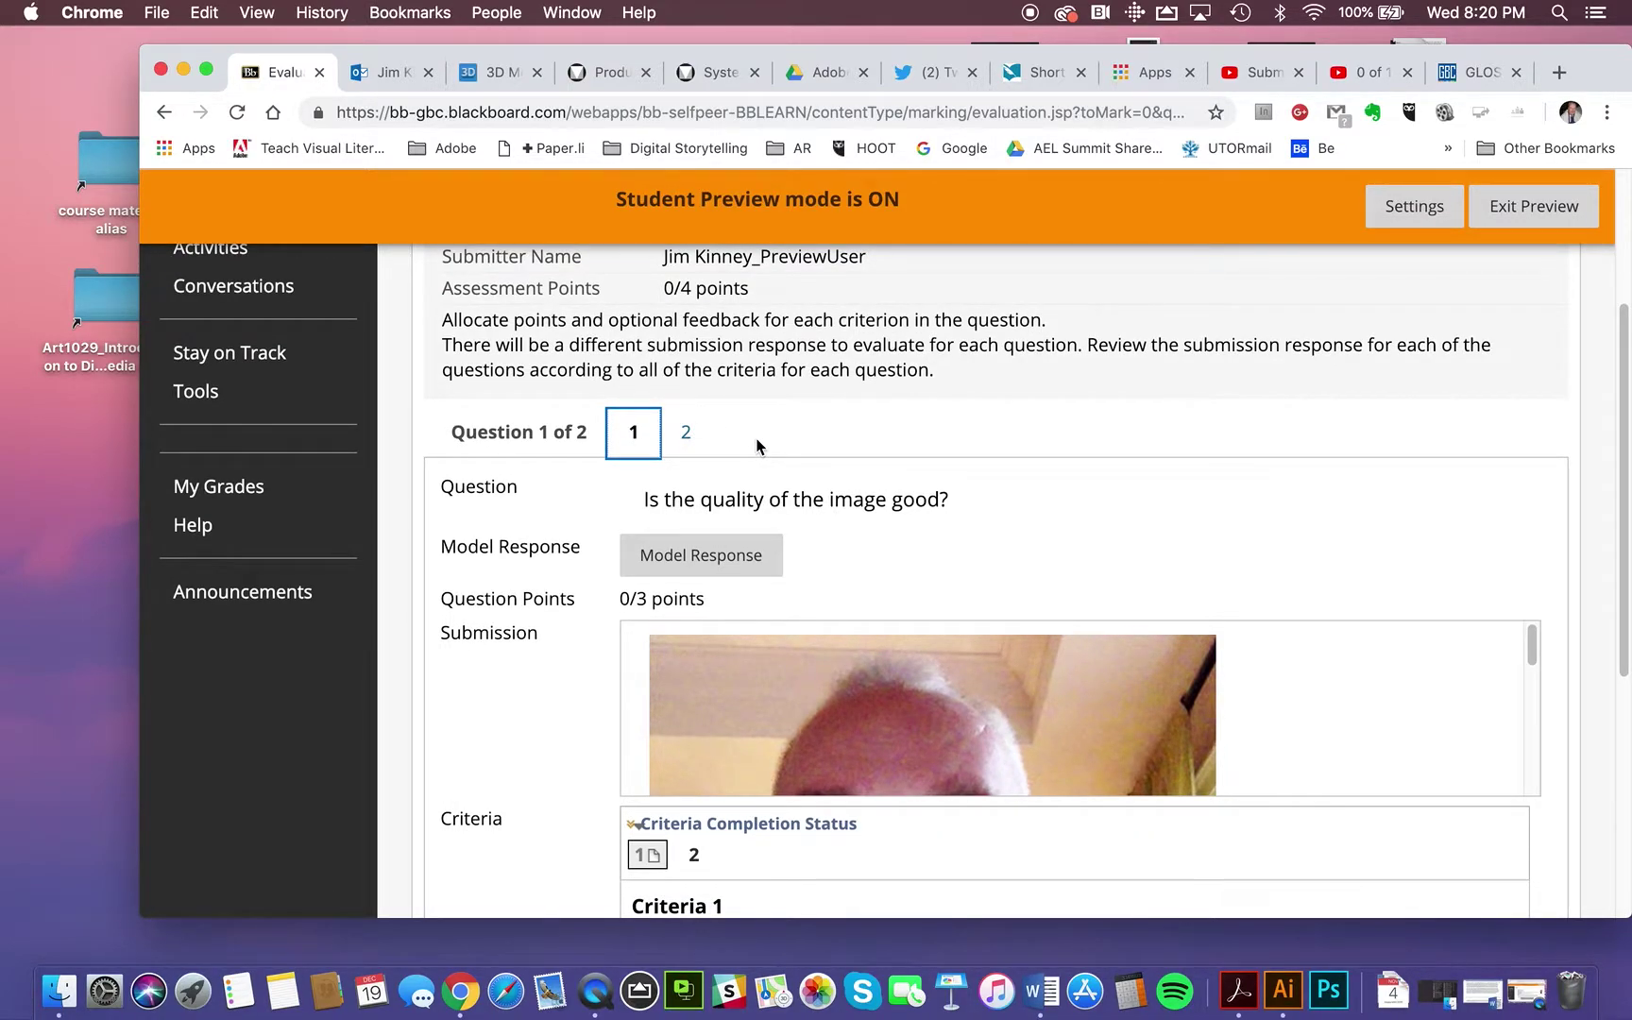
{"action": "scroll", "coordinate": [756, 445], "scroll_direction": "down", "scroll_amount": 4}
{"action": "scroll", "coordinate": [756, 445], "scroll_direction": "up", "scroll_amount": 2}
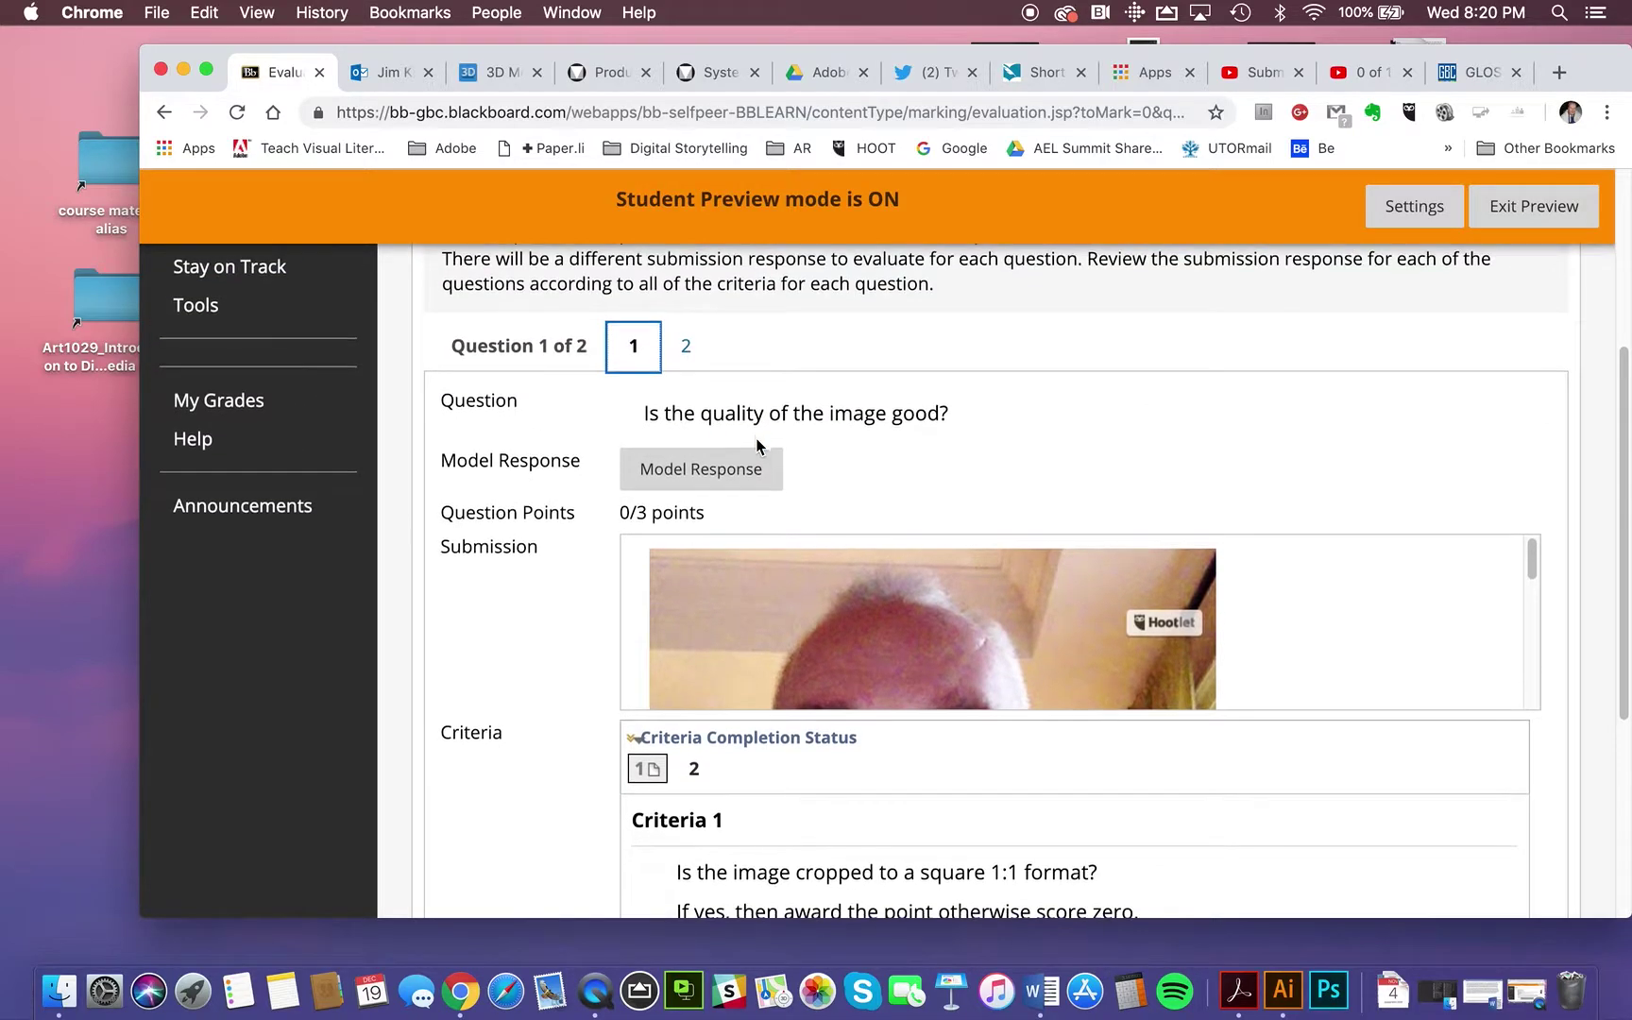
{"action": "left_click", "coordinate": [676, 487]}
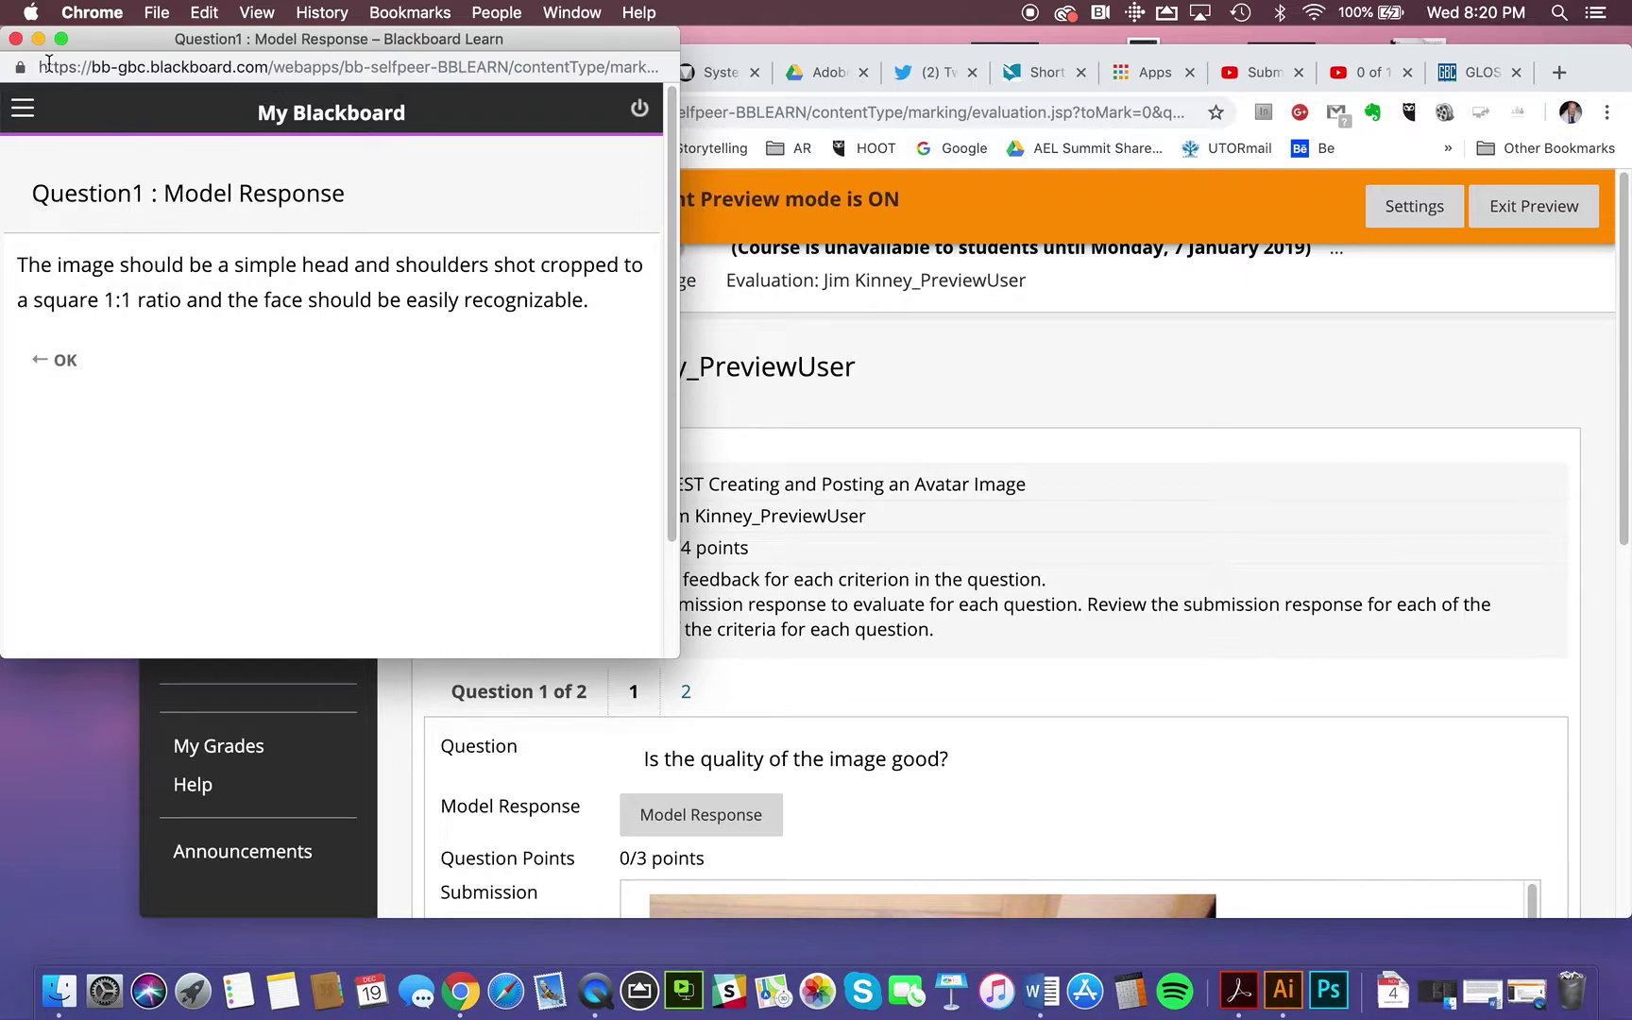
{"action": "left_click", "coordinate": [15, 38]}
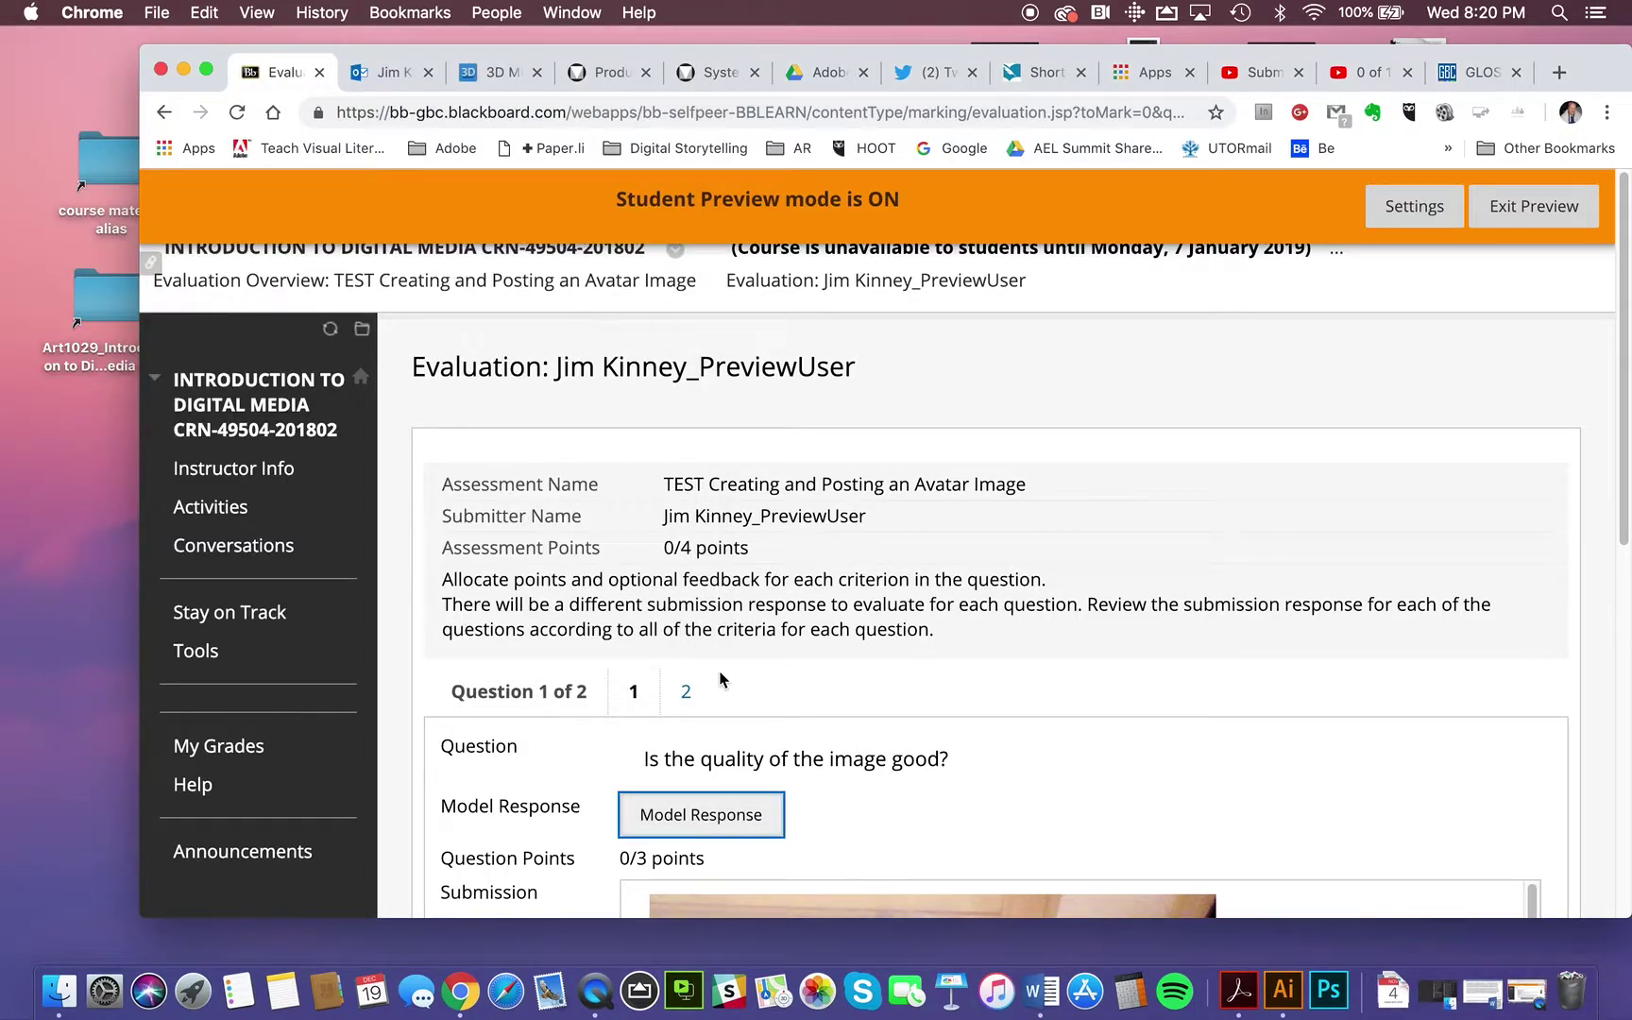
{"action": "scroll", "coordinate": [720, 678], "scroll_direction": "down", "scroll_amount": 3}
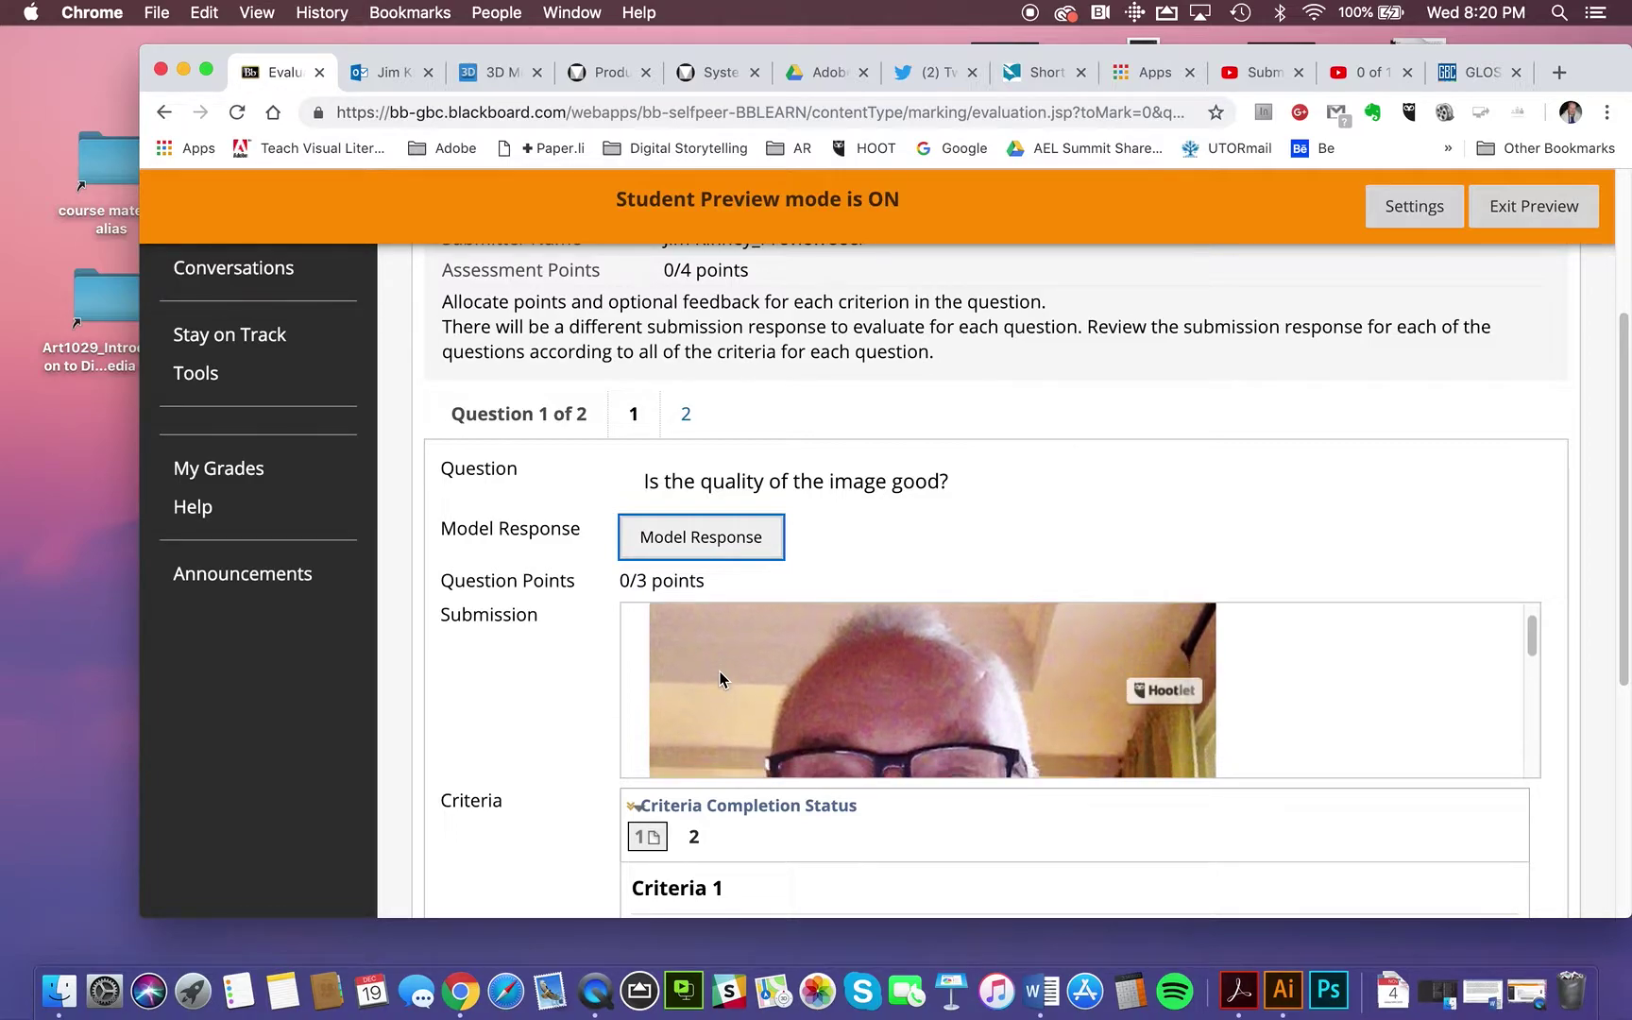
{"action": "scroll", "coordinate": [720, 678], "scroll_direction": "down", "scroll_amount": 5}
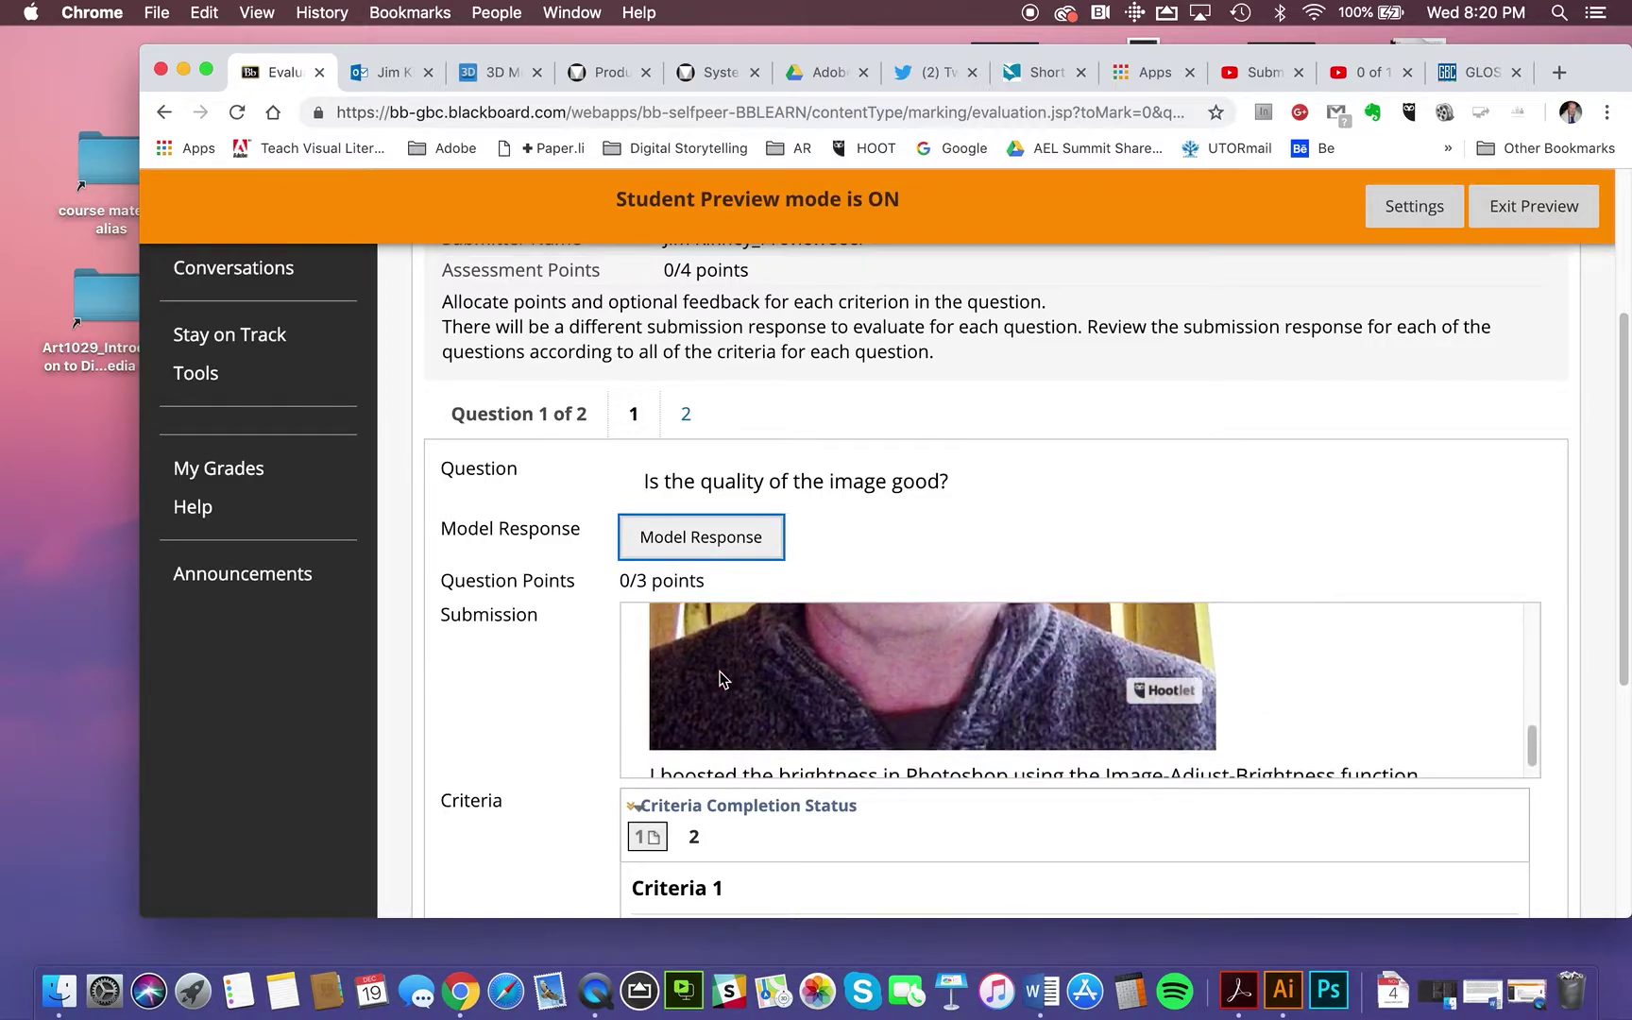
{"action": "scroll", "coordinate": [720, 678], "scroll_direction": "up", "scroll_amount": 5}
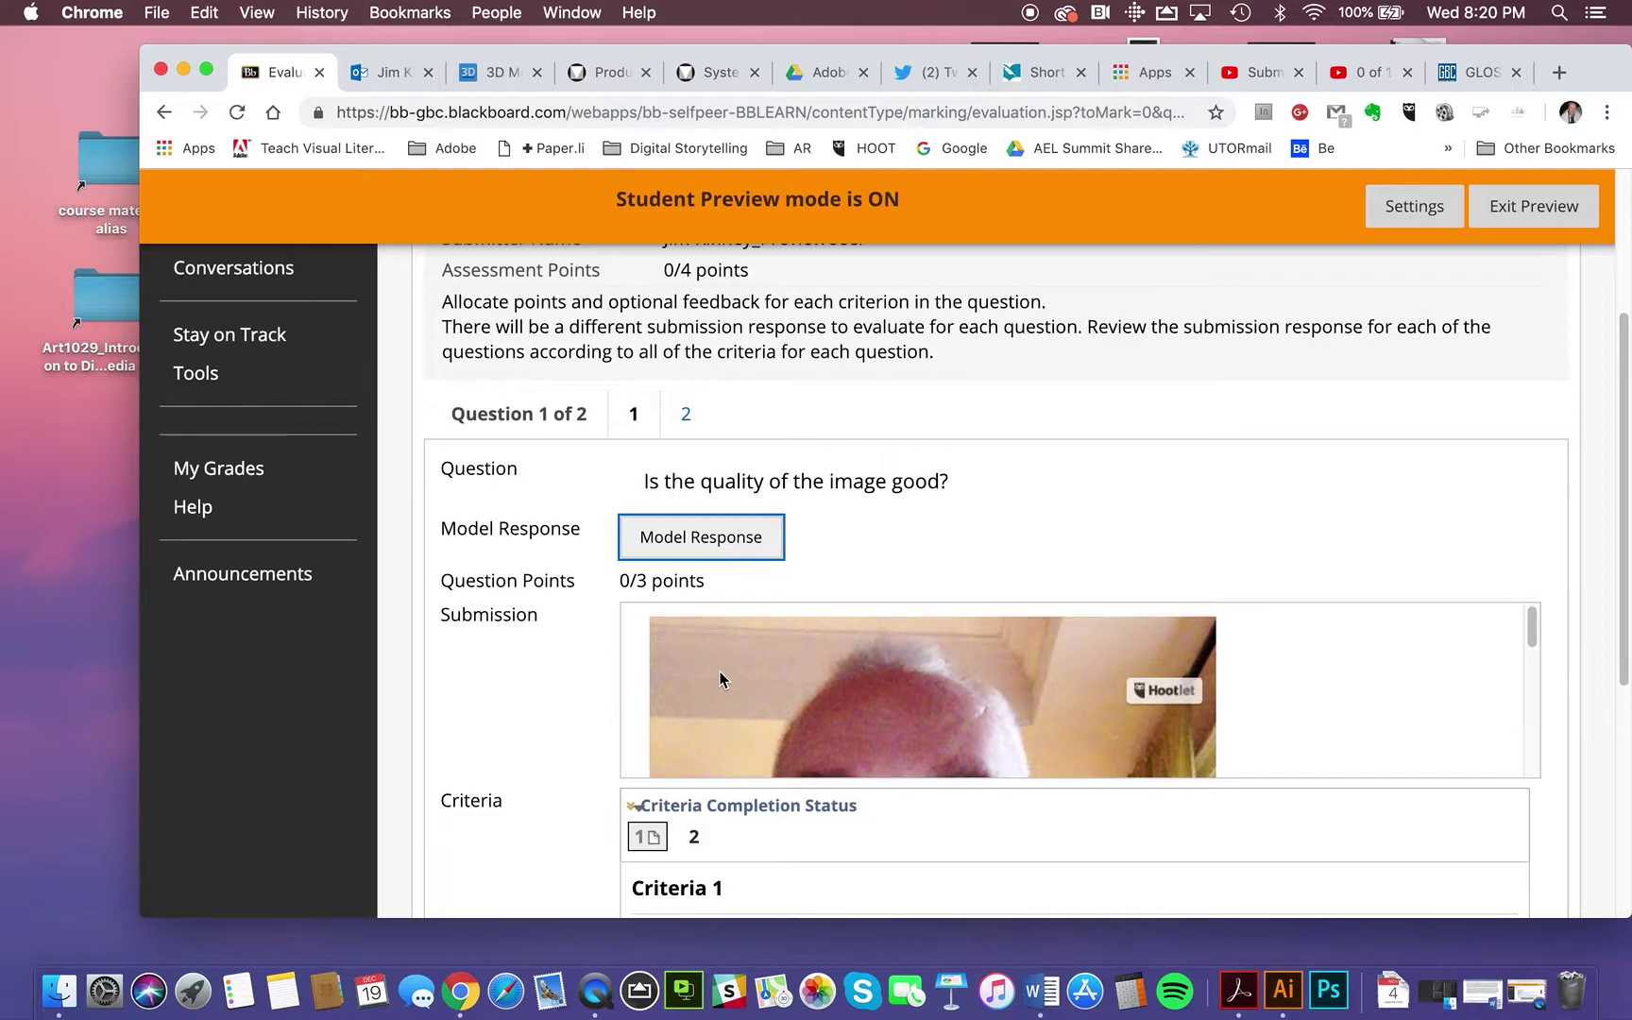
{"action": "scroll", "coordinate": [719, 677], "scroll_direction": "down", "scroll_amount": 5}
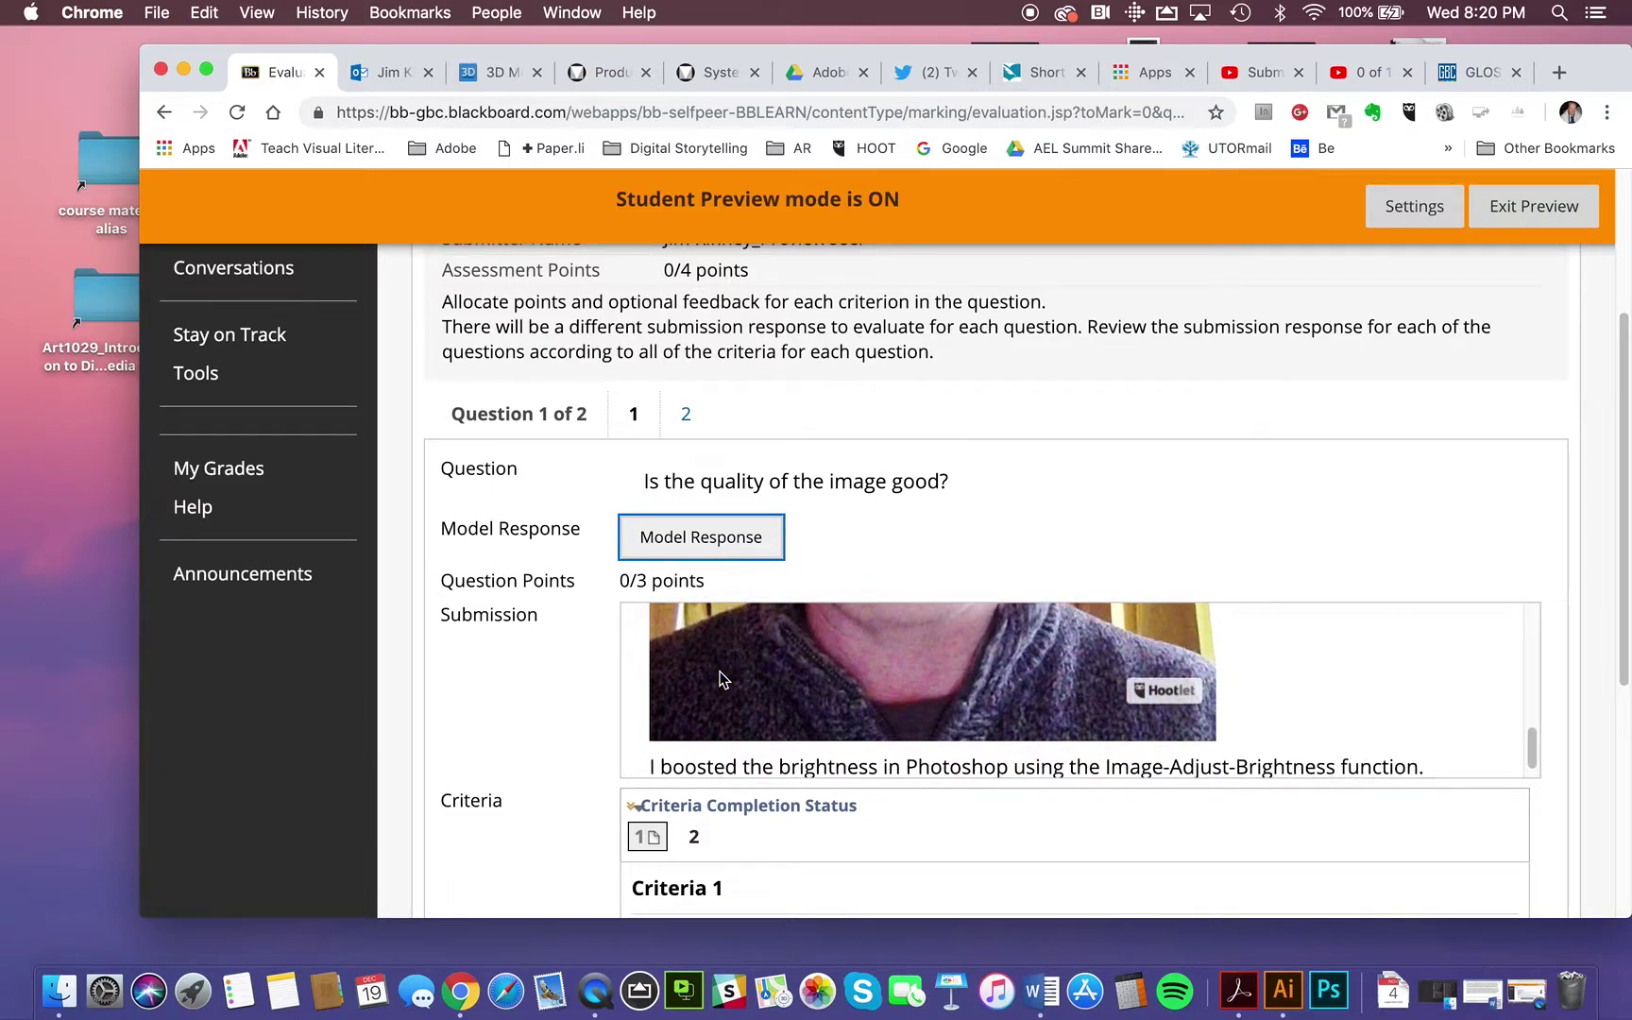
{"action": "scroll", "coordinate": [720, 678], "scroll_direction": "up", "scroll_amount": 3}
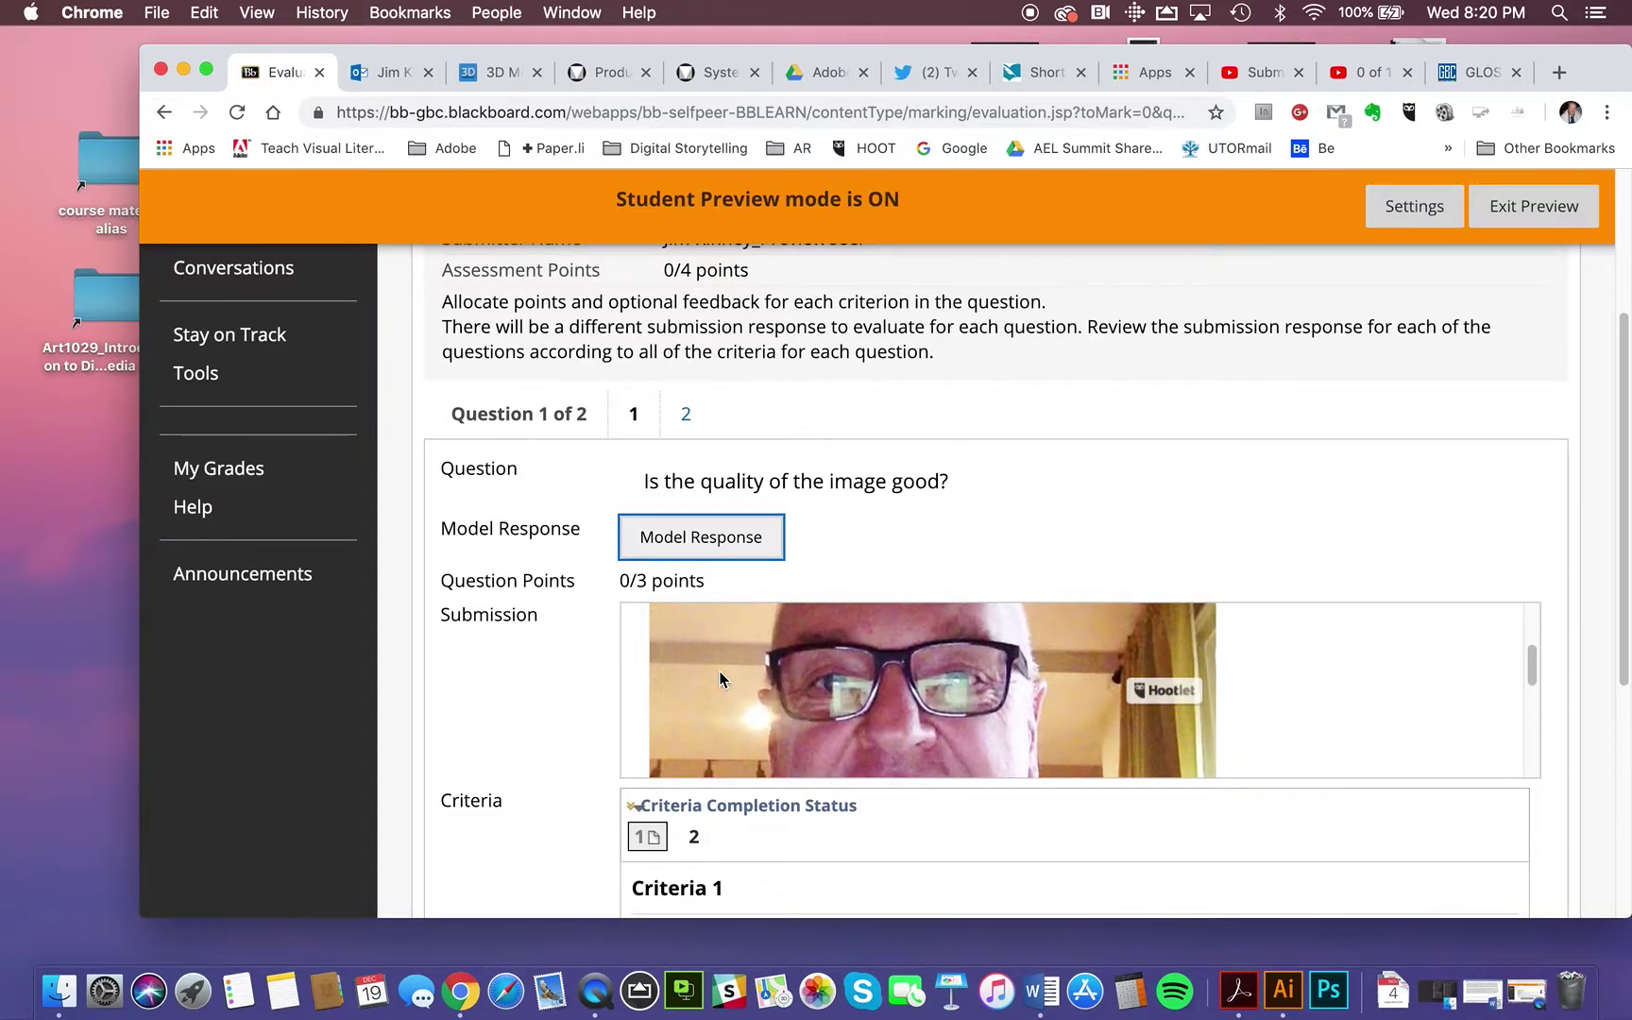
{"action": "scroll", "coordinate": [720, 678], "scroll_direction": "up", "scroll_amount": 1}
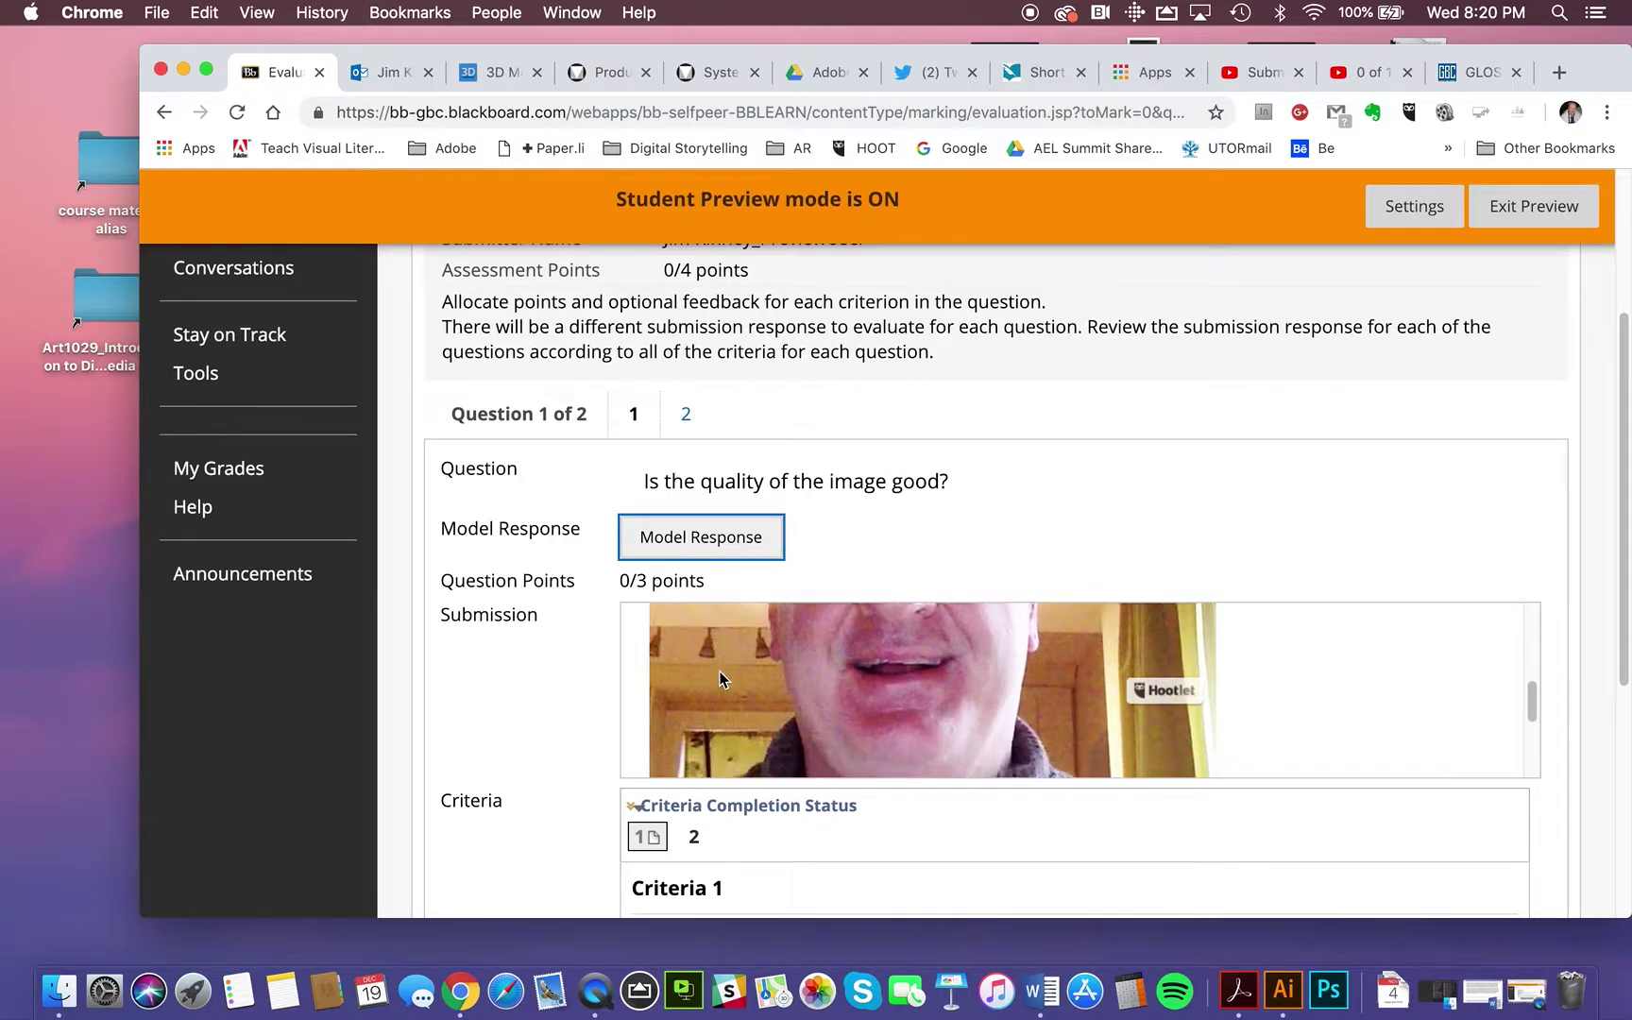
{"action": "scroll", "coordinate": [720, 678], "scroll_direction": "down", "scroll_amount": 5}
{"action": "scroll", "coordinate": [720, 678], "scroll_direction": "down", "scroll_amount": 2}
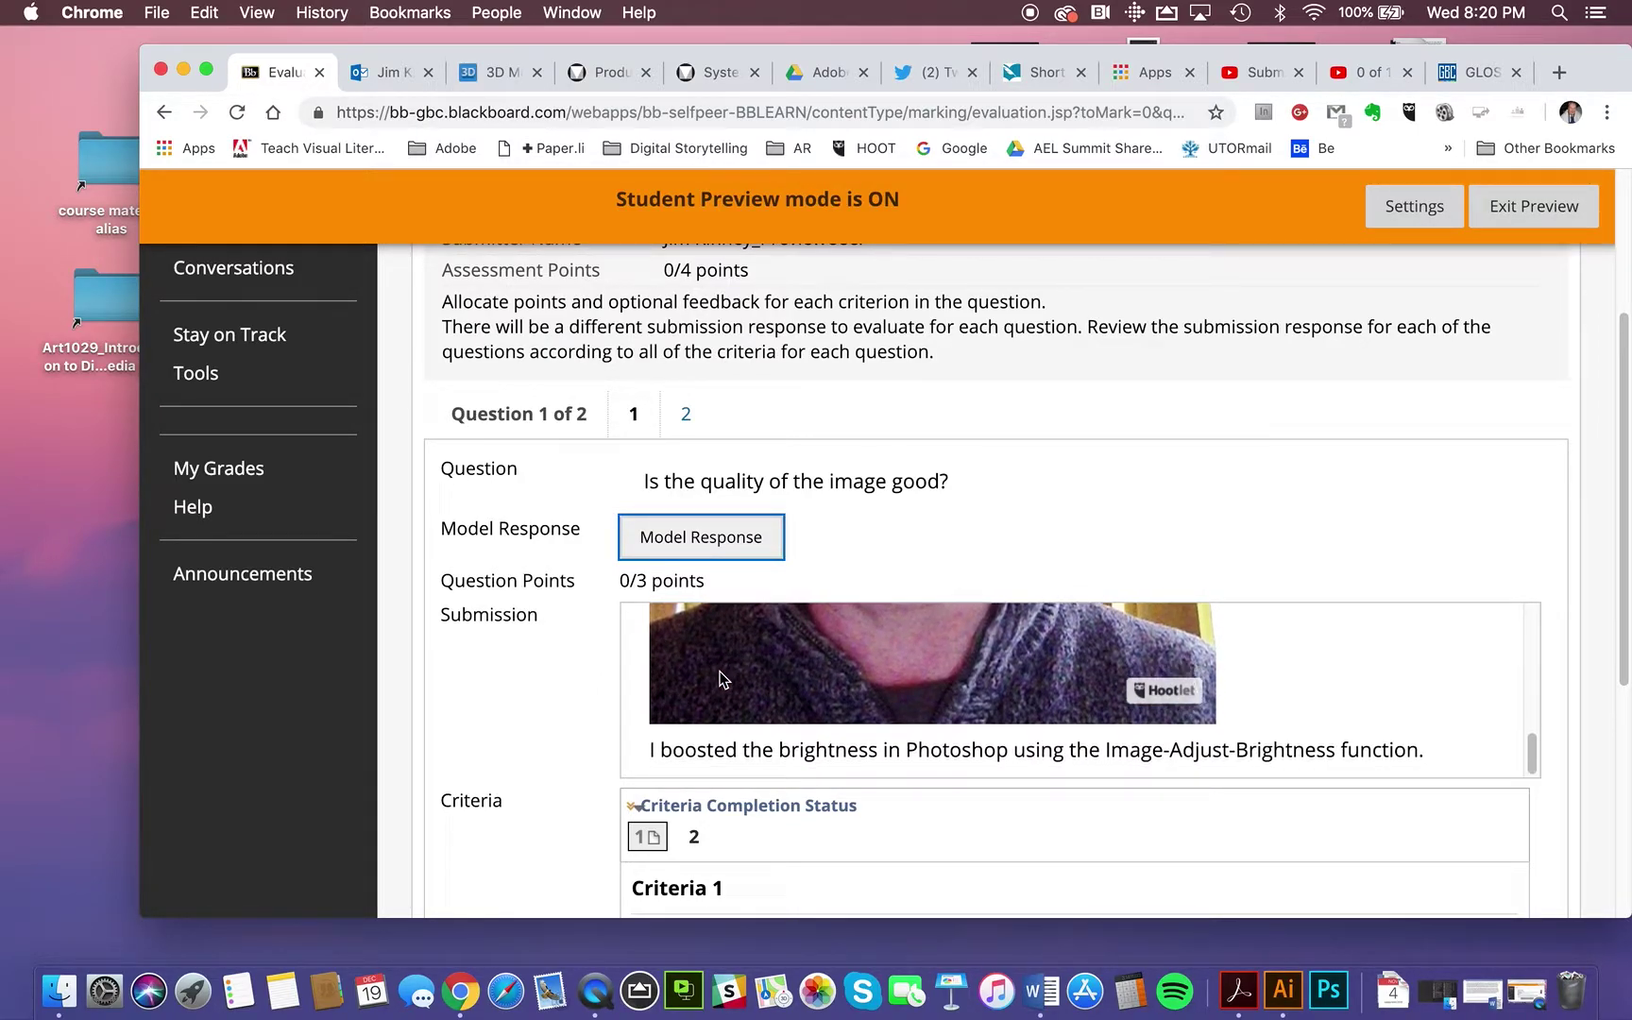
{"action": "left_click", "coordinate": [661, 758]}
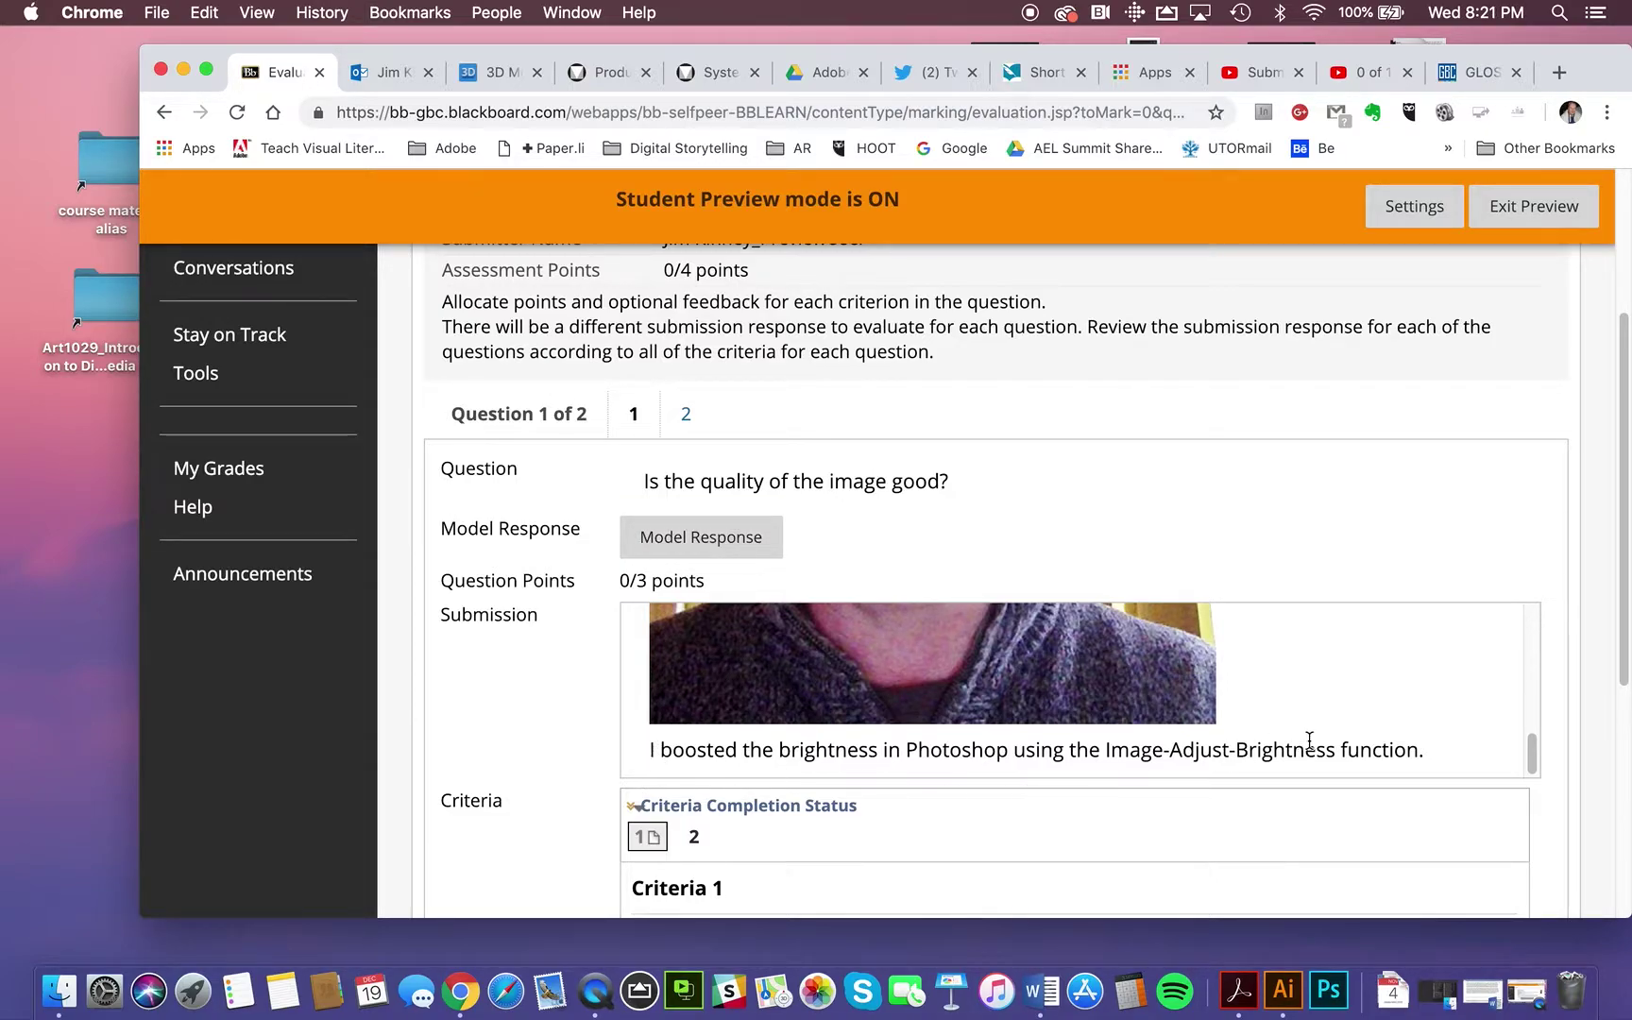
{"action": "scroll", "coordinate": [878, 772], "scroll_direction": "up", "scroll_amount": 1}
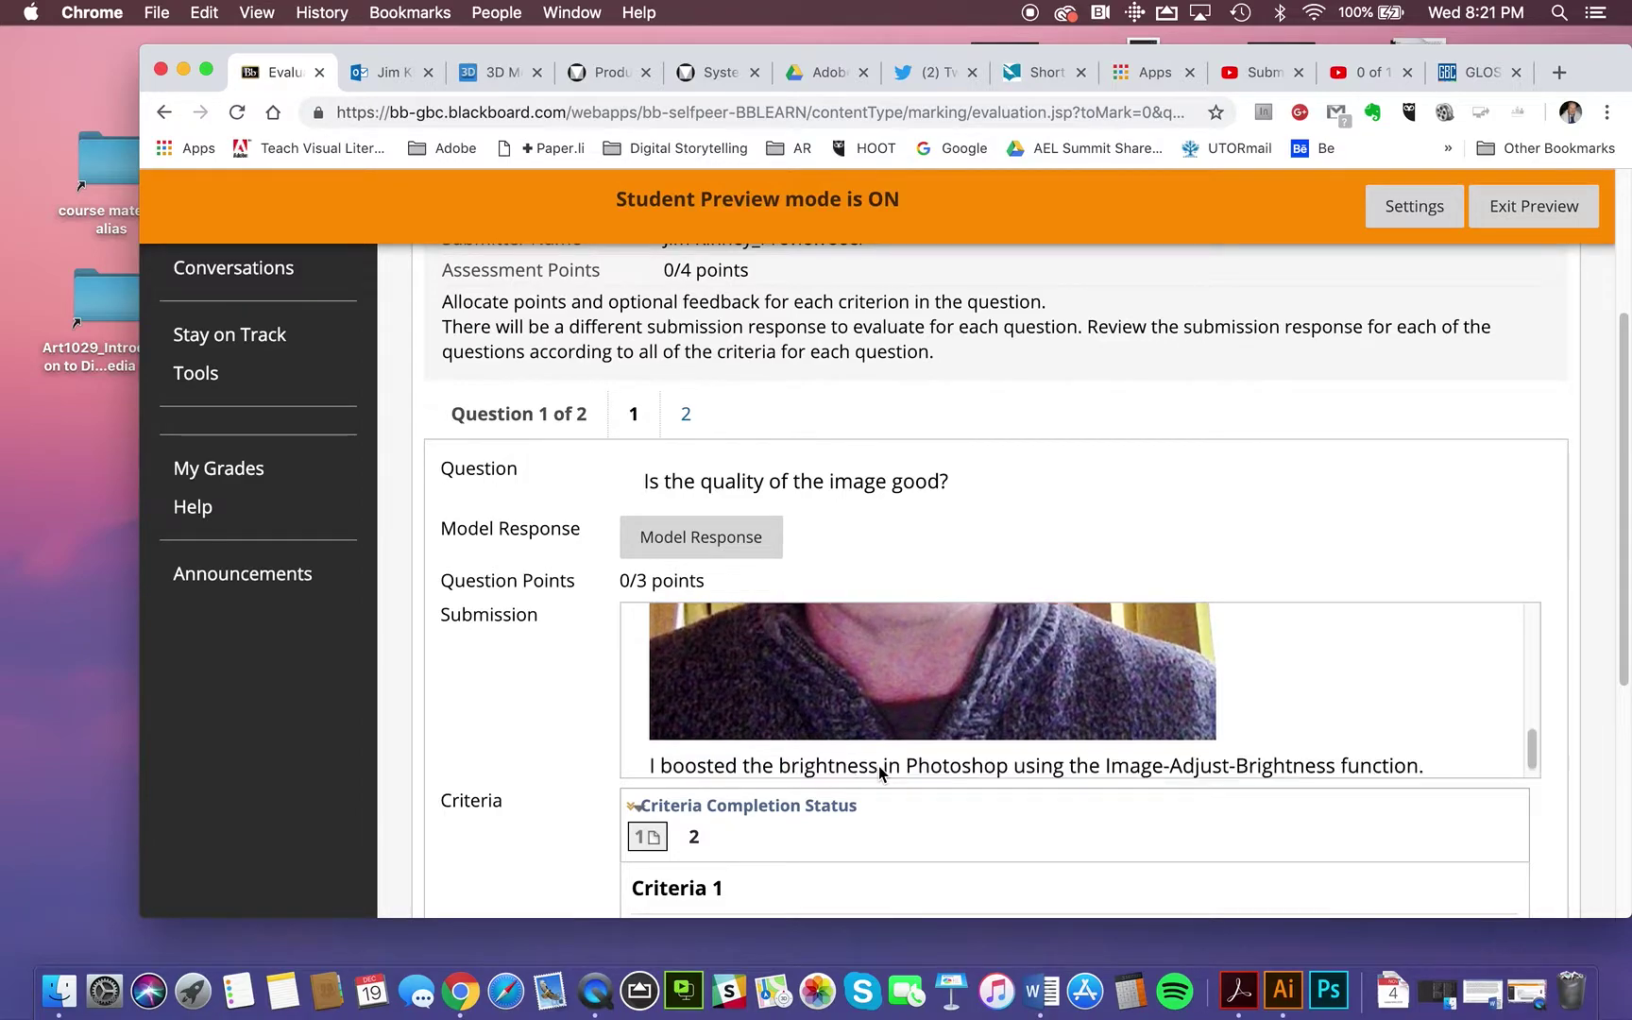
{"action": "scroll", "coordinate": [880, 772], "scroll_direction": "down", "scroll_amount": 1}
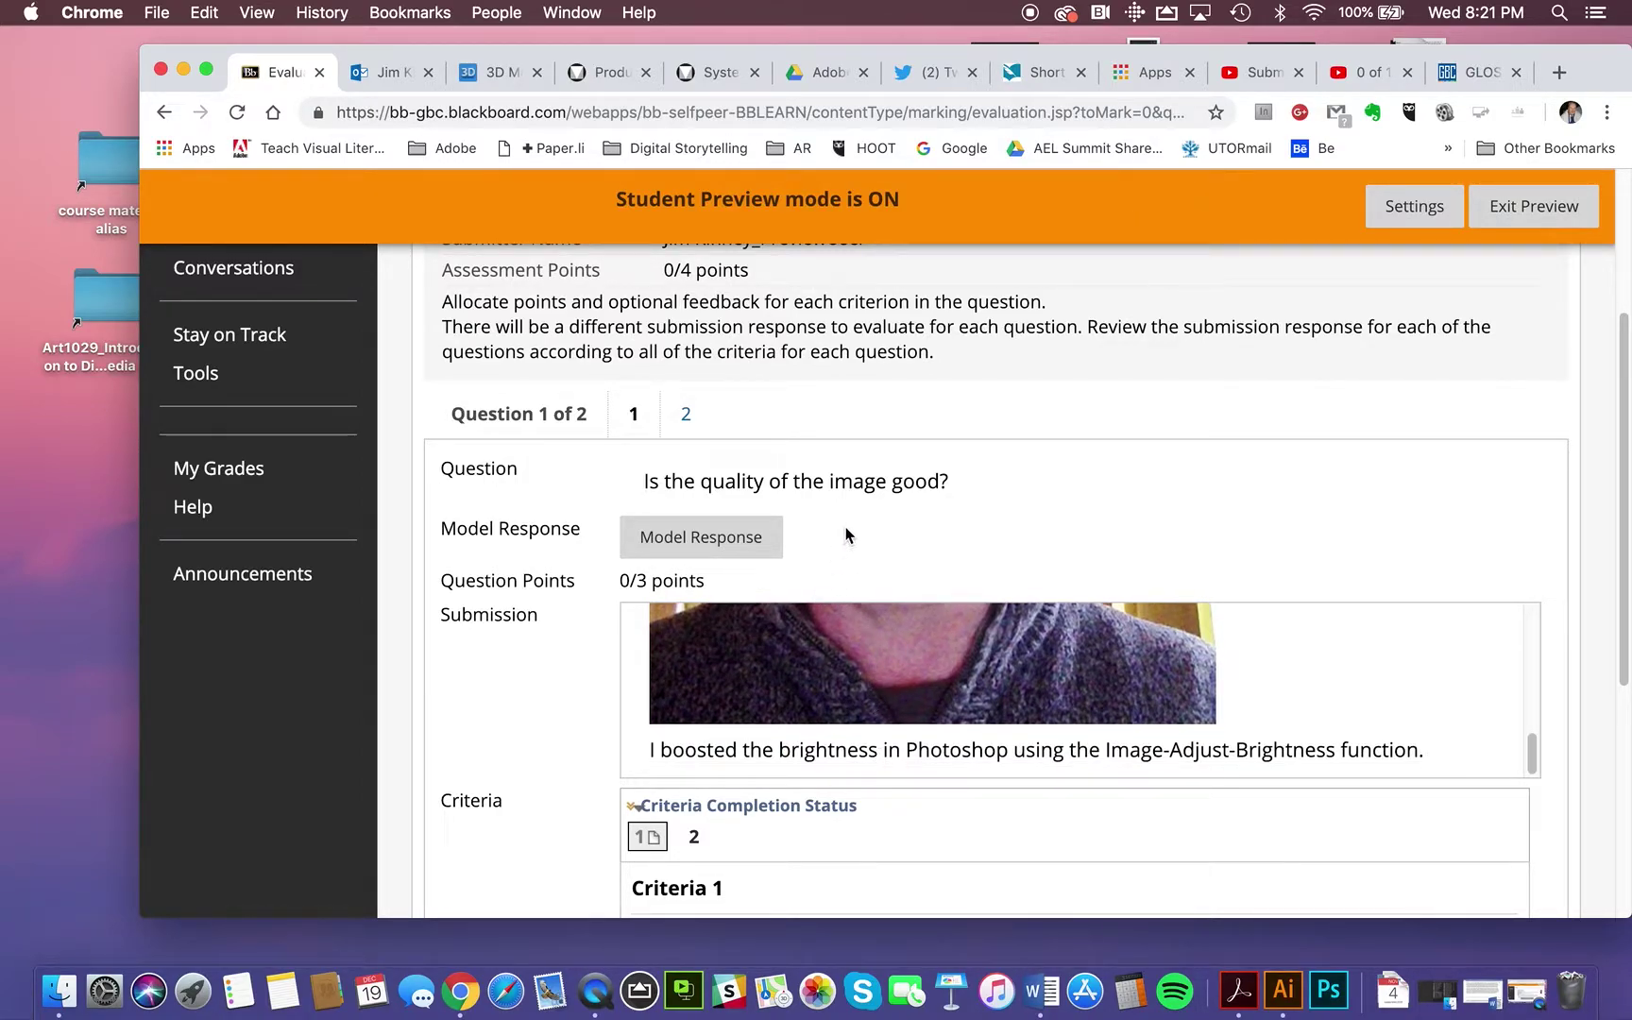
{"action": "scroll", "coordinate": [847, 534], "scroll_direction": "down", "scroll_amount": 5}
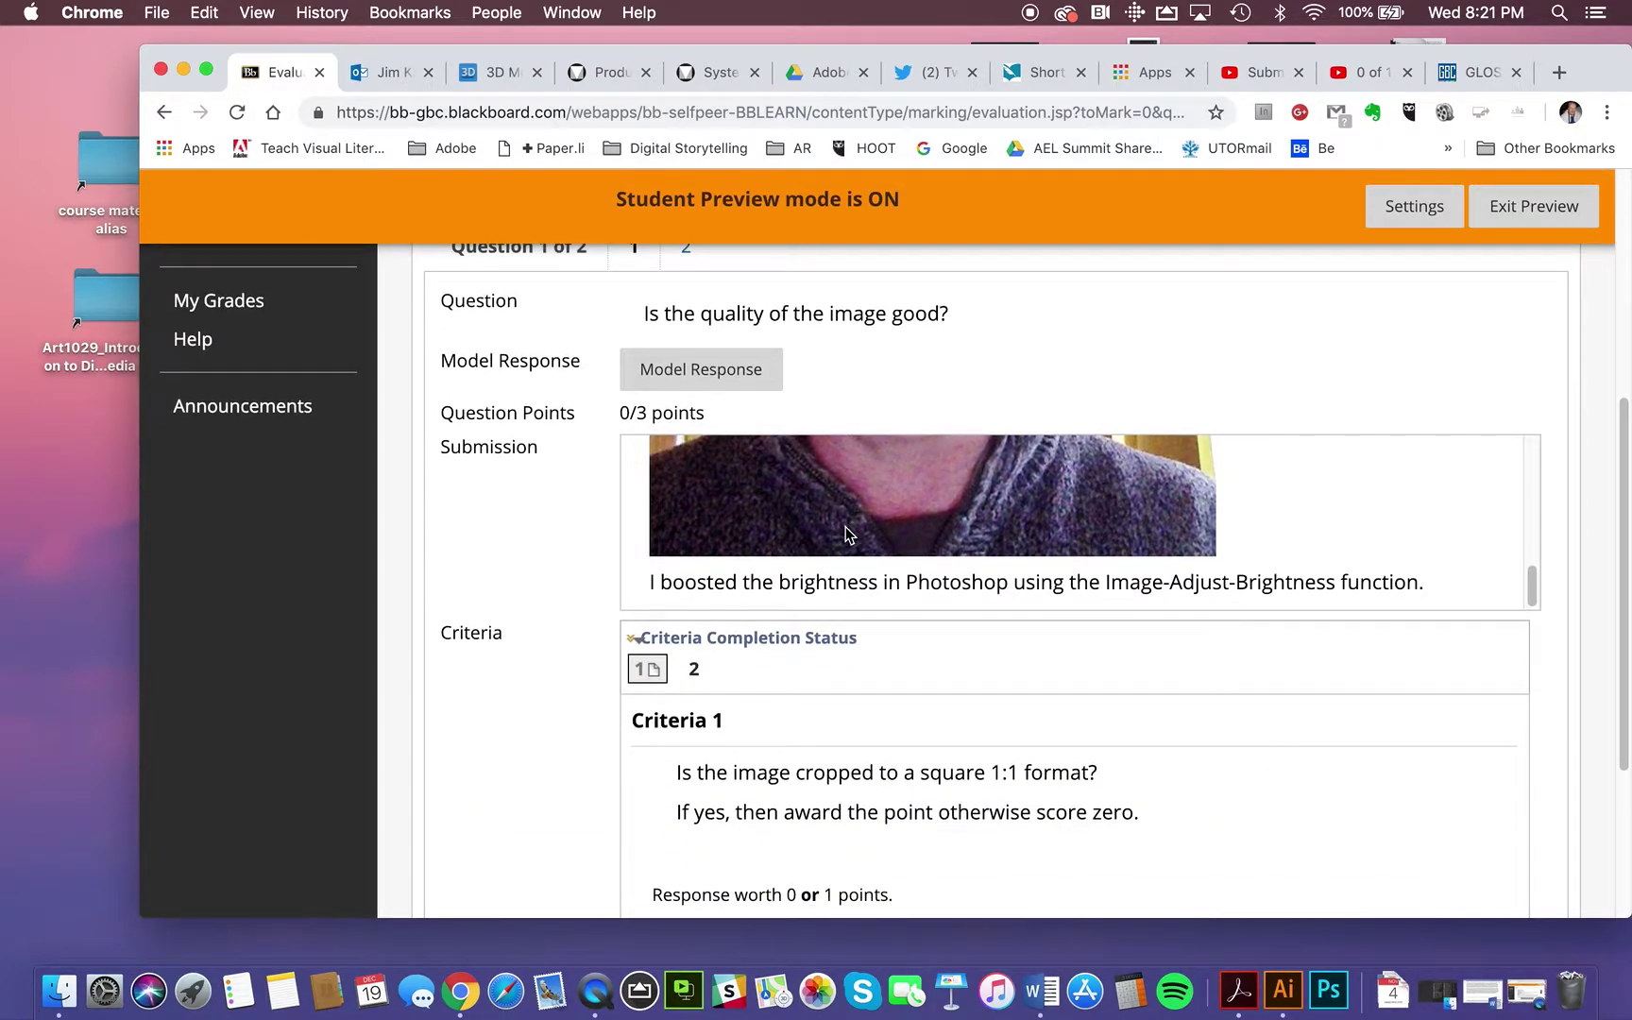
Step: Allocate 1 point under Criteria 1 for the square 1:1 crop and save it
{"action": "scroll", "coordinate": [847, 534], "scroll_direction": "down", "scroll_amount": 1}
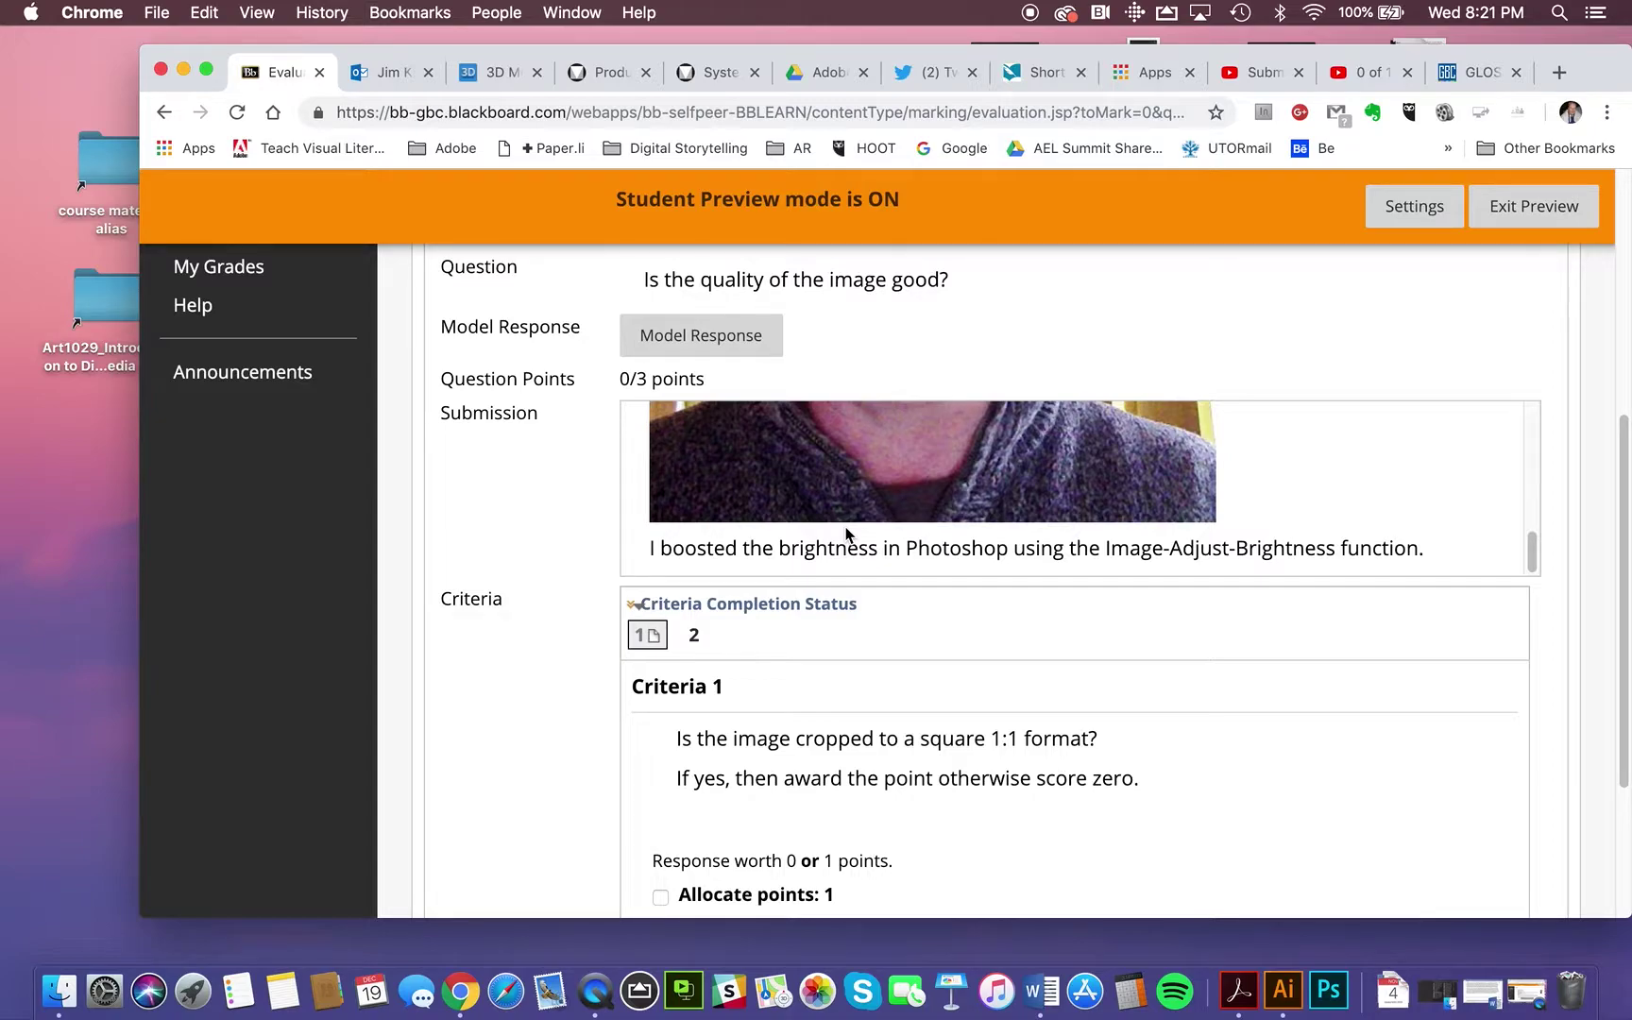
{"action": "scroll", "coordinate": [847, 534], "scroll_direction": "up", "scroll_amount": 1}
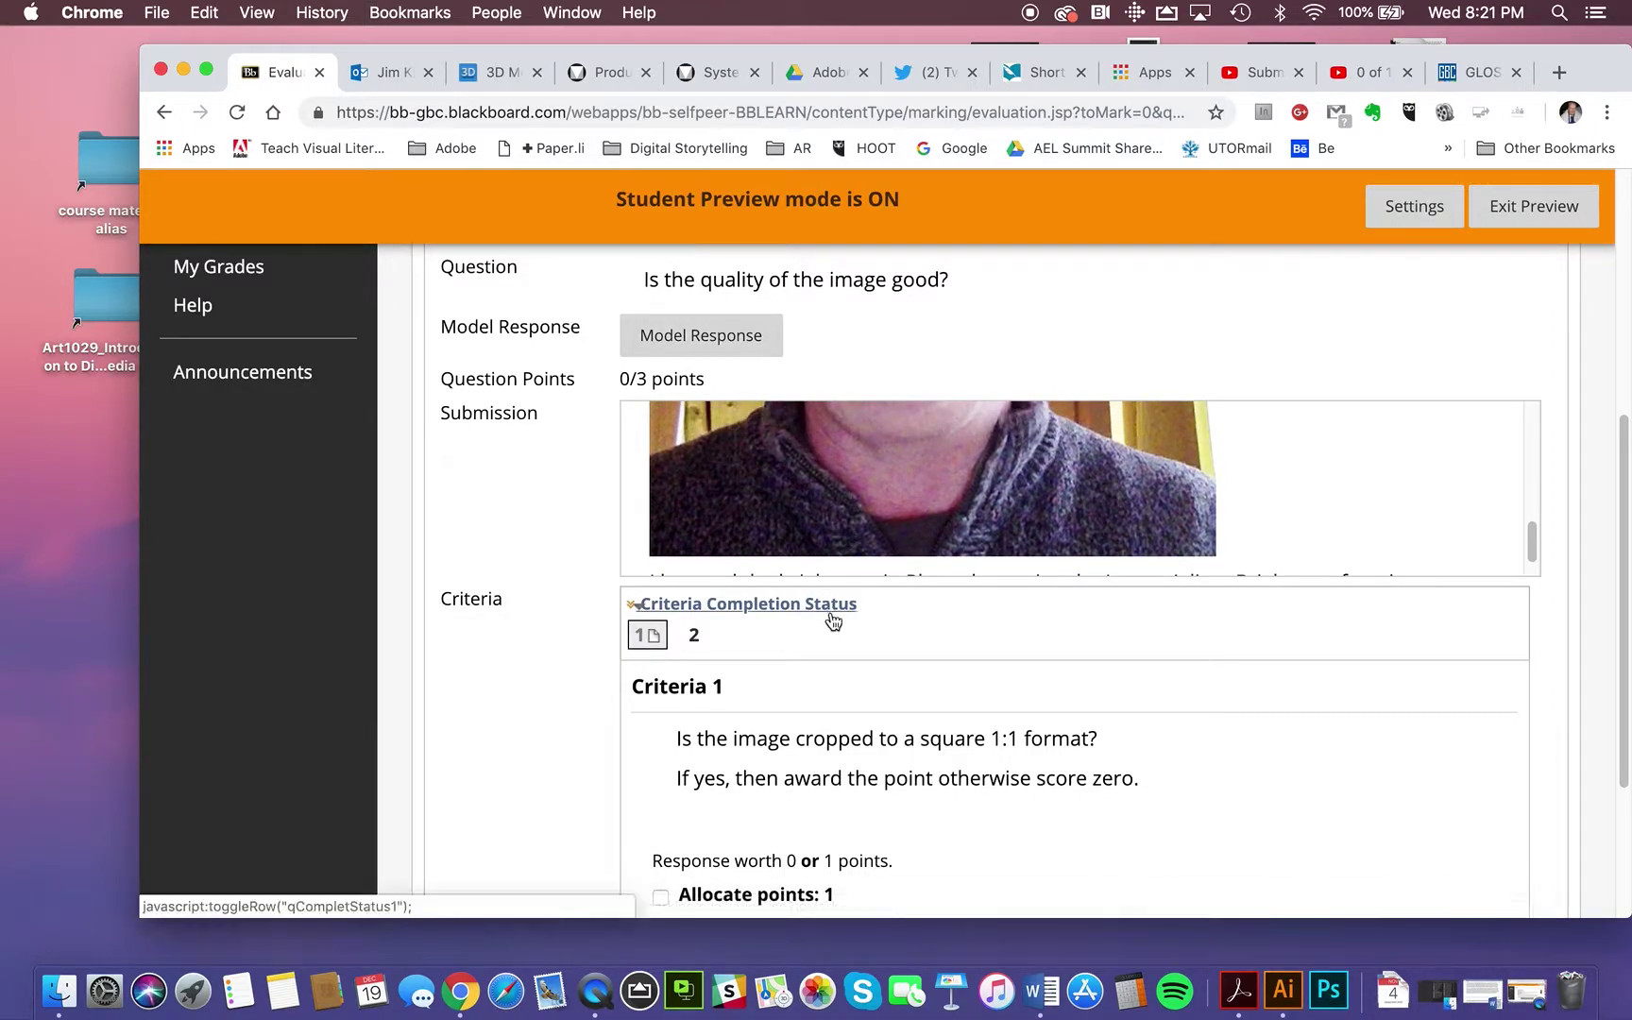
{"action": "scroll", "coordinate": [831, 625], "scroll_direction": "up", "scroll_amount": 2}
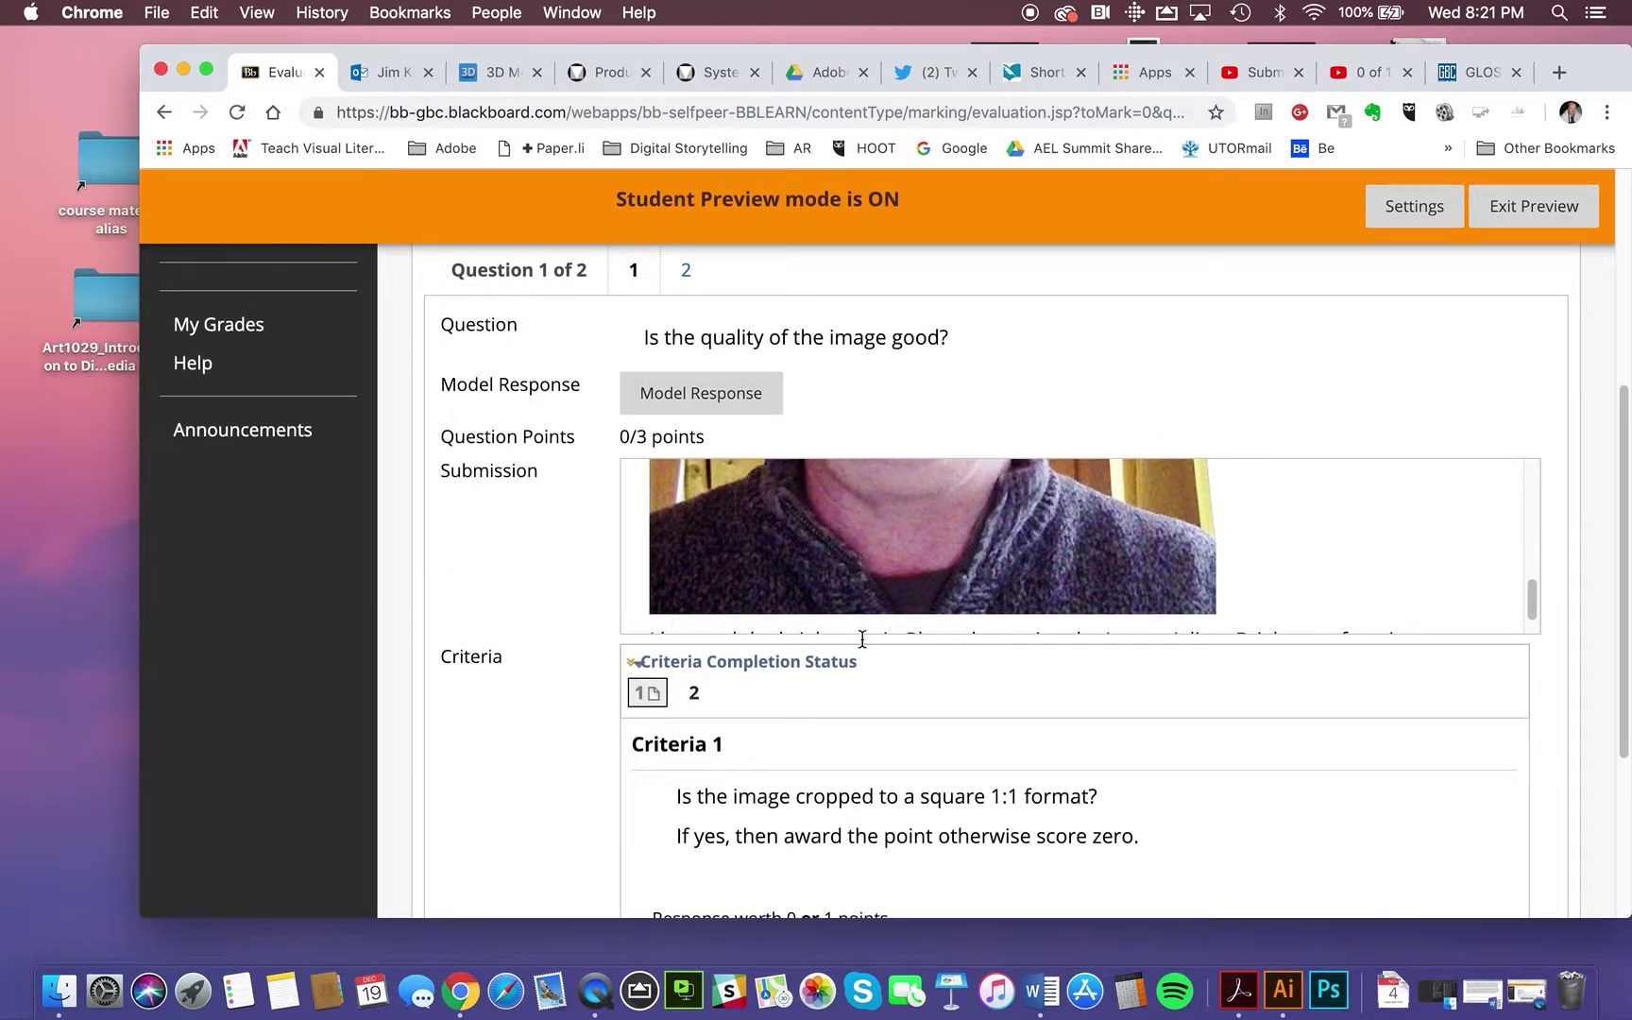
{"action": "scroll", "coordinate": [872, 673], "scroll_direction": "down", "scroll_amount": 5}
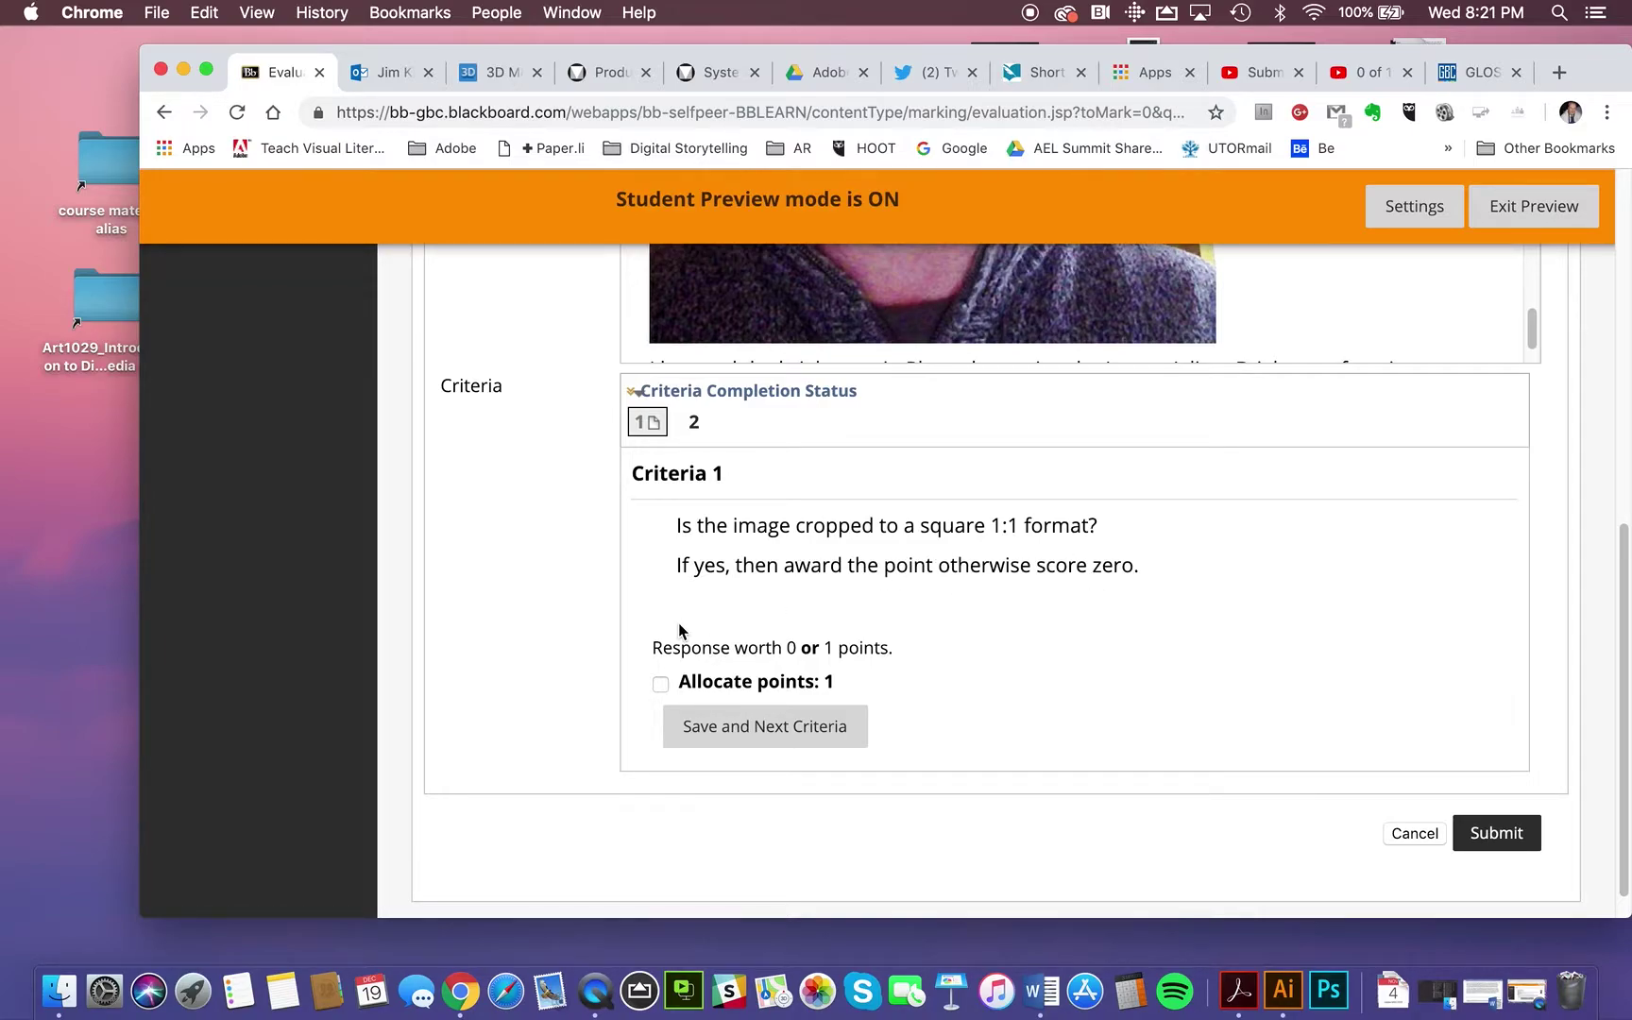
{"action": "left_click", "coordinate": [661, 686]}
{"action": "left_click", "coordinate": [746, 729]}
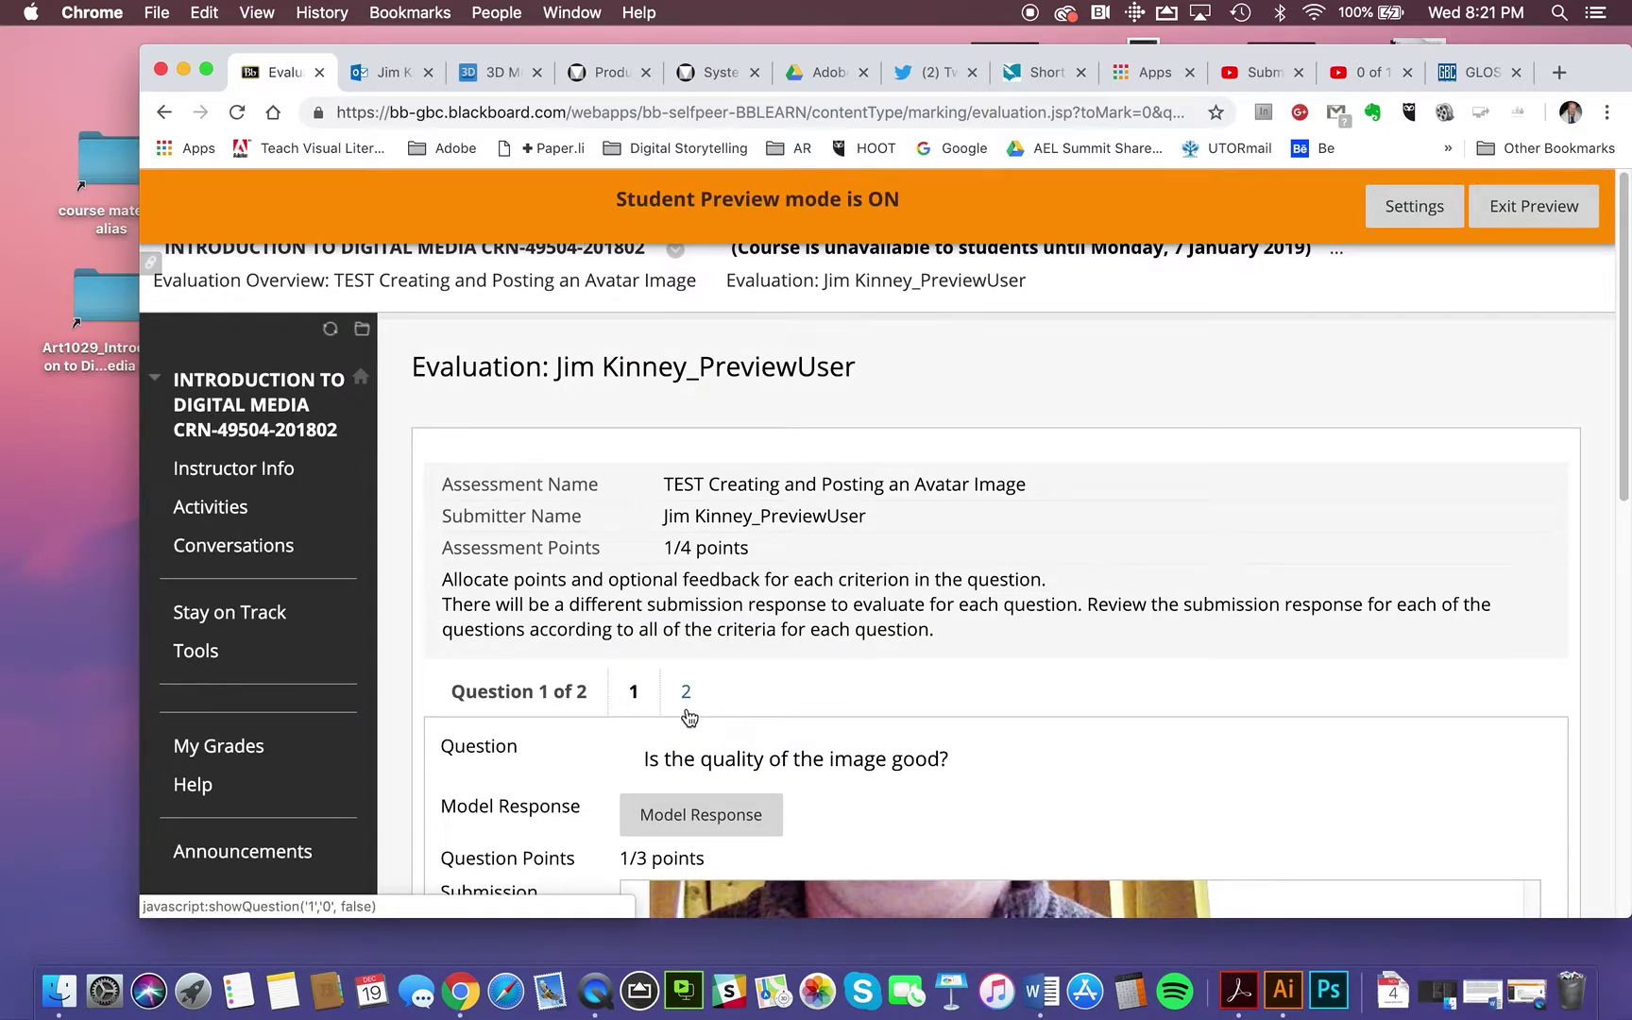
Step: Scroll to Criteria 2 and place the cursor in the learner feedback area
{"action": "scroll", "coordinate": [722, 760], "scroll_direction": "down", "scroll_amount": 5}
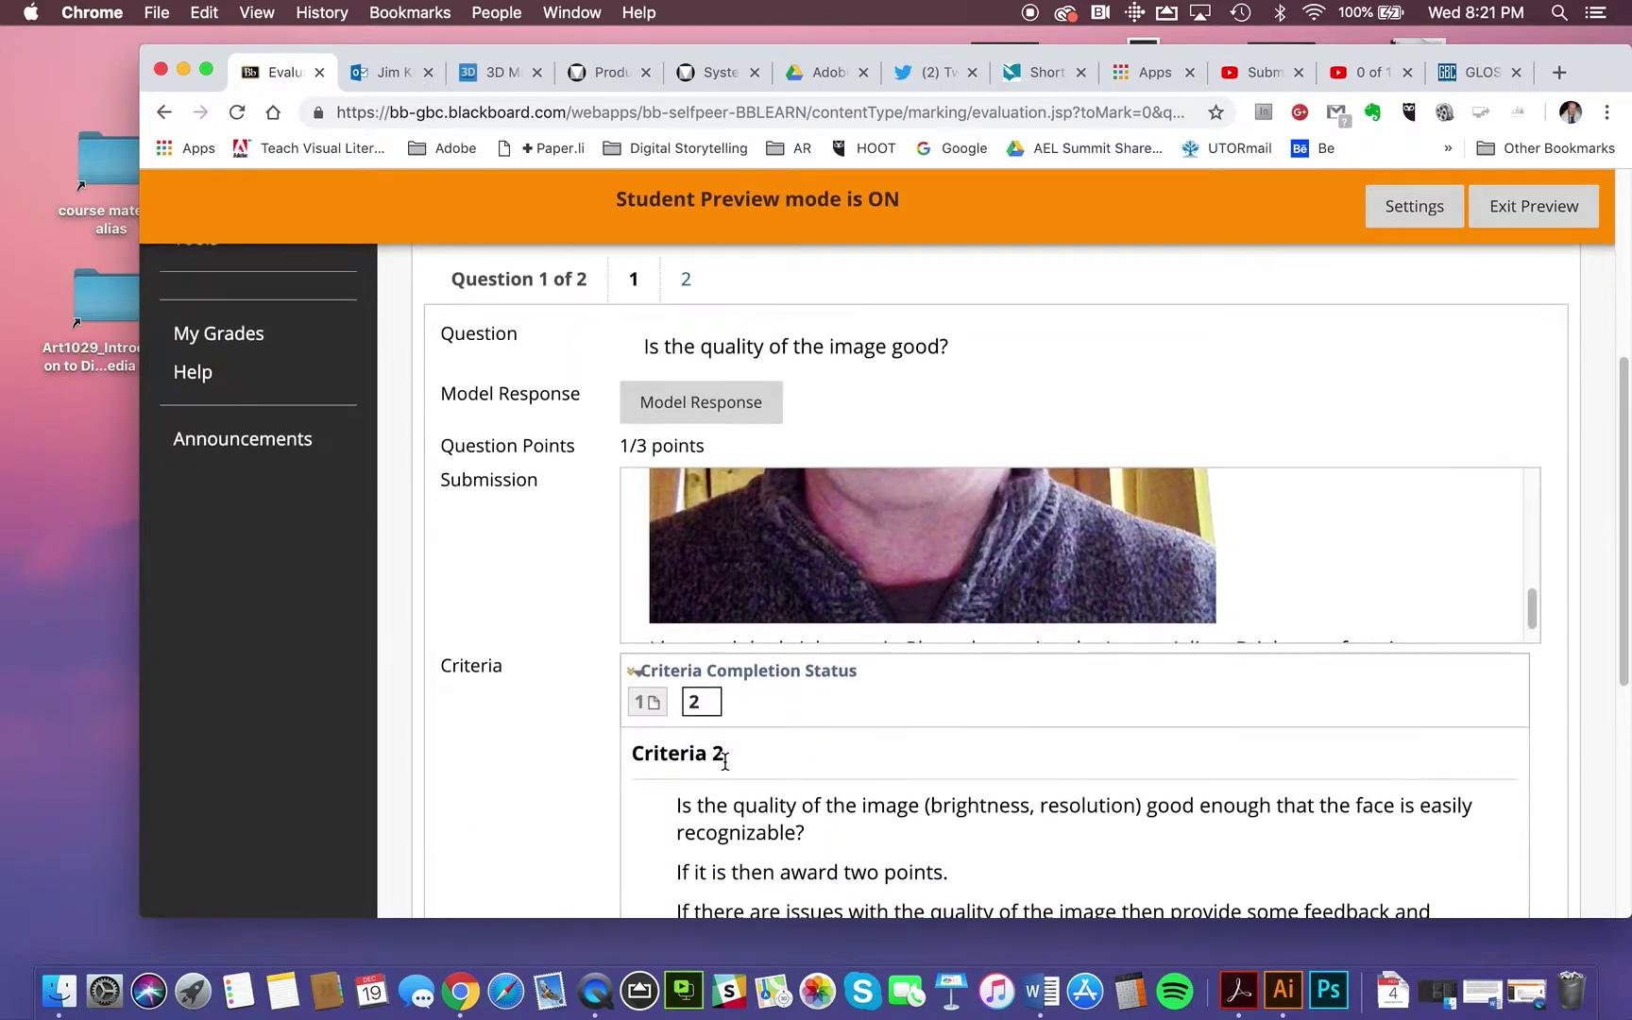
{"action": "scroll", "coordinate": [724, 760], "scroll_direction": "down", "scroll_amount": 4}
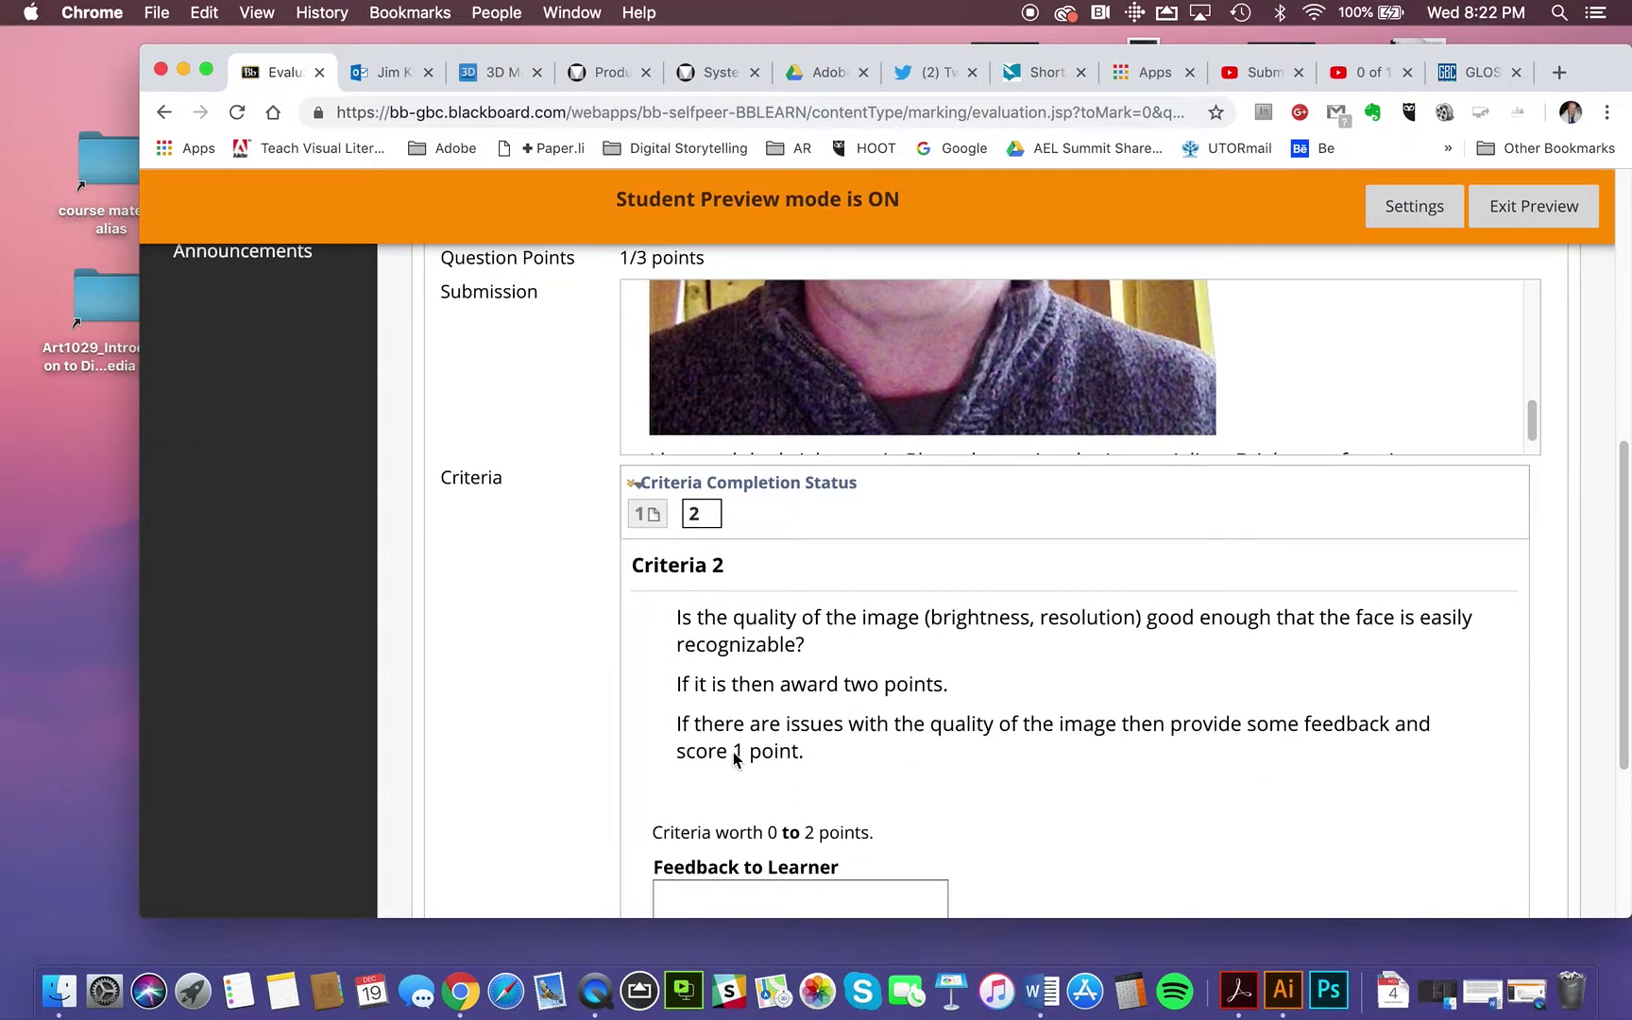
{"action": "scroll", "coordinate": [735, 758], "scroll_direction": "up", "scroll_amount": 10}
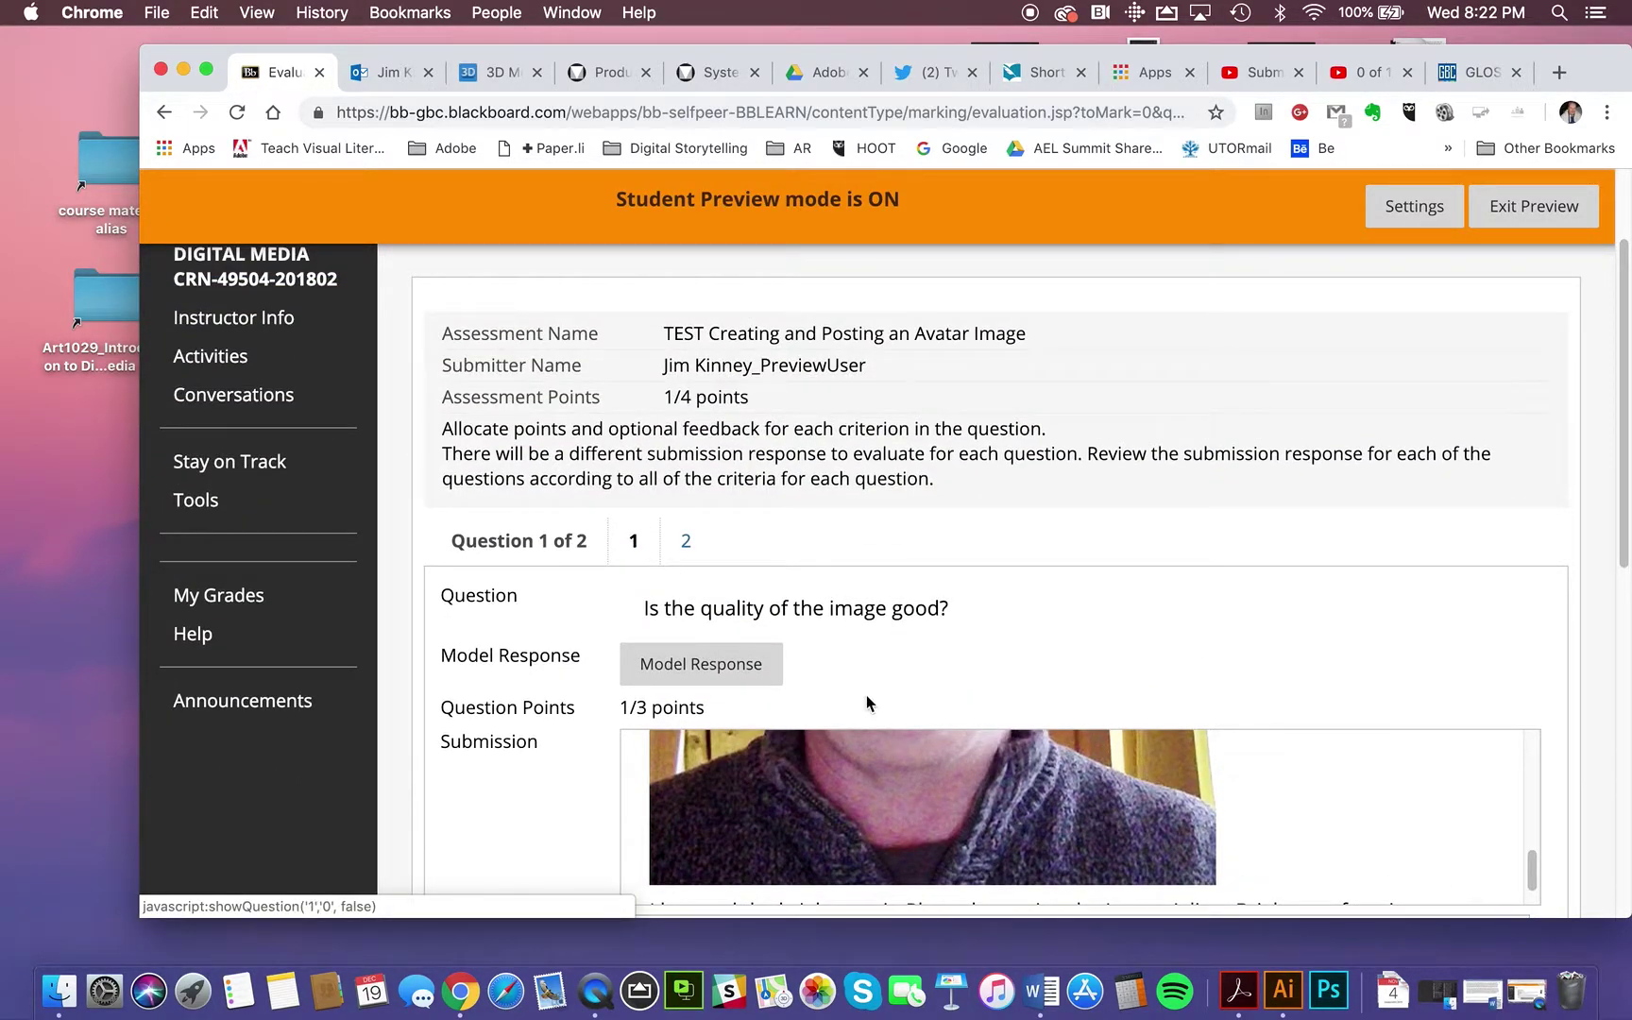
{"action": "scroll", "coordinate": [869, 756], "scroll_direction": "down", "scroll_amount": 1}
{"action": "scroll", "coordinate": [543, 808], "scroll_direction": "down", "scroll_amount": 4}
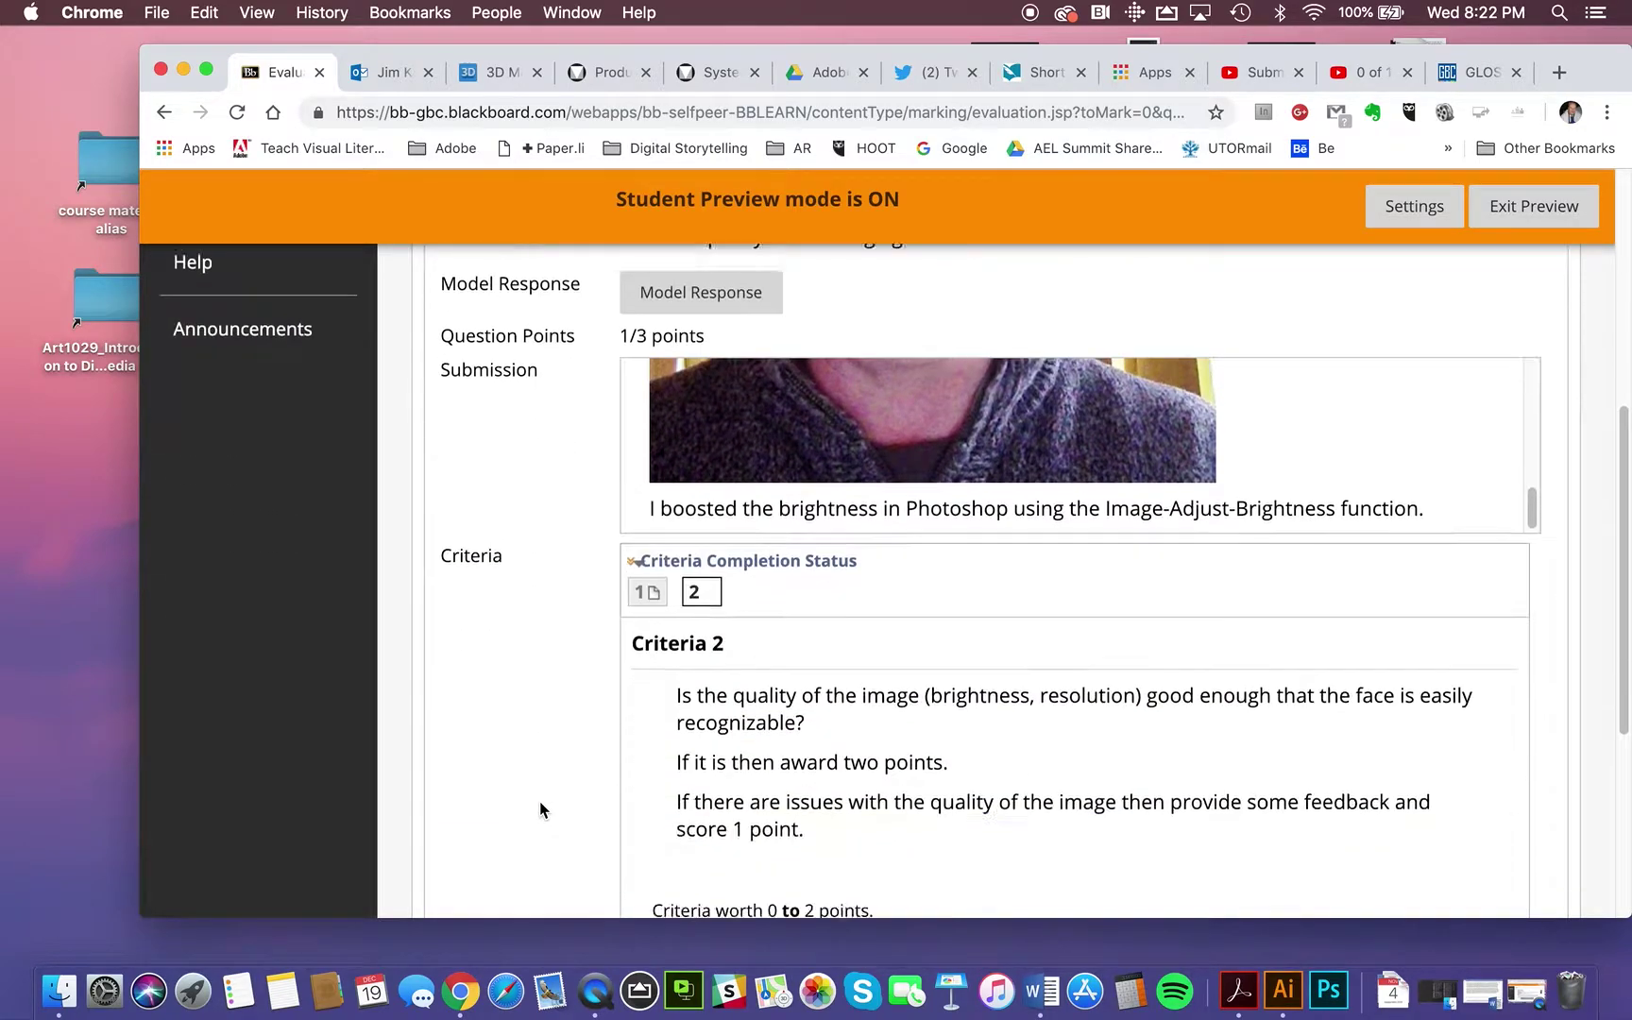
{"action": "scroll", "coordinate": [539, 801], "scroll_direction": "down", "scroll_amount": 3}
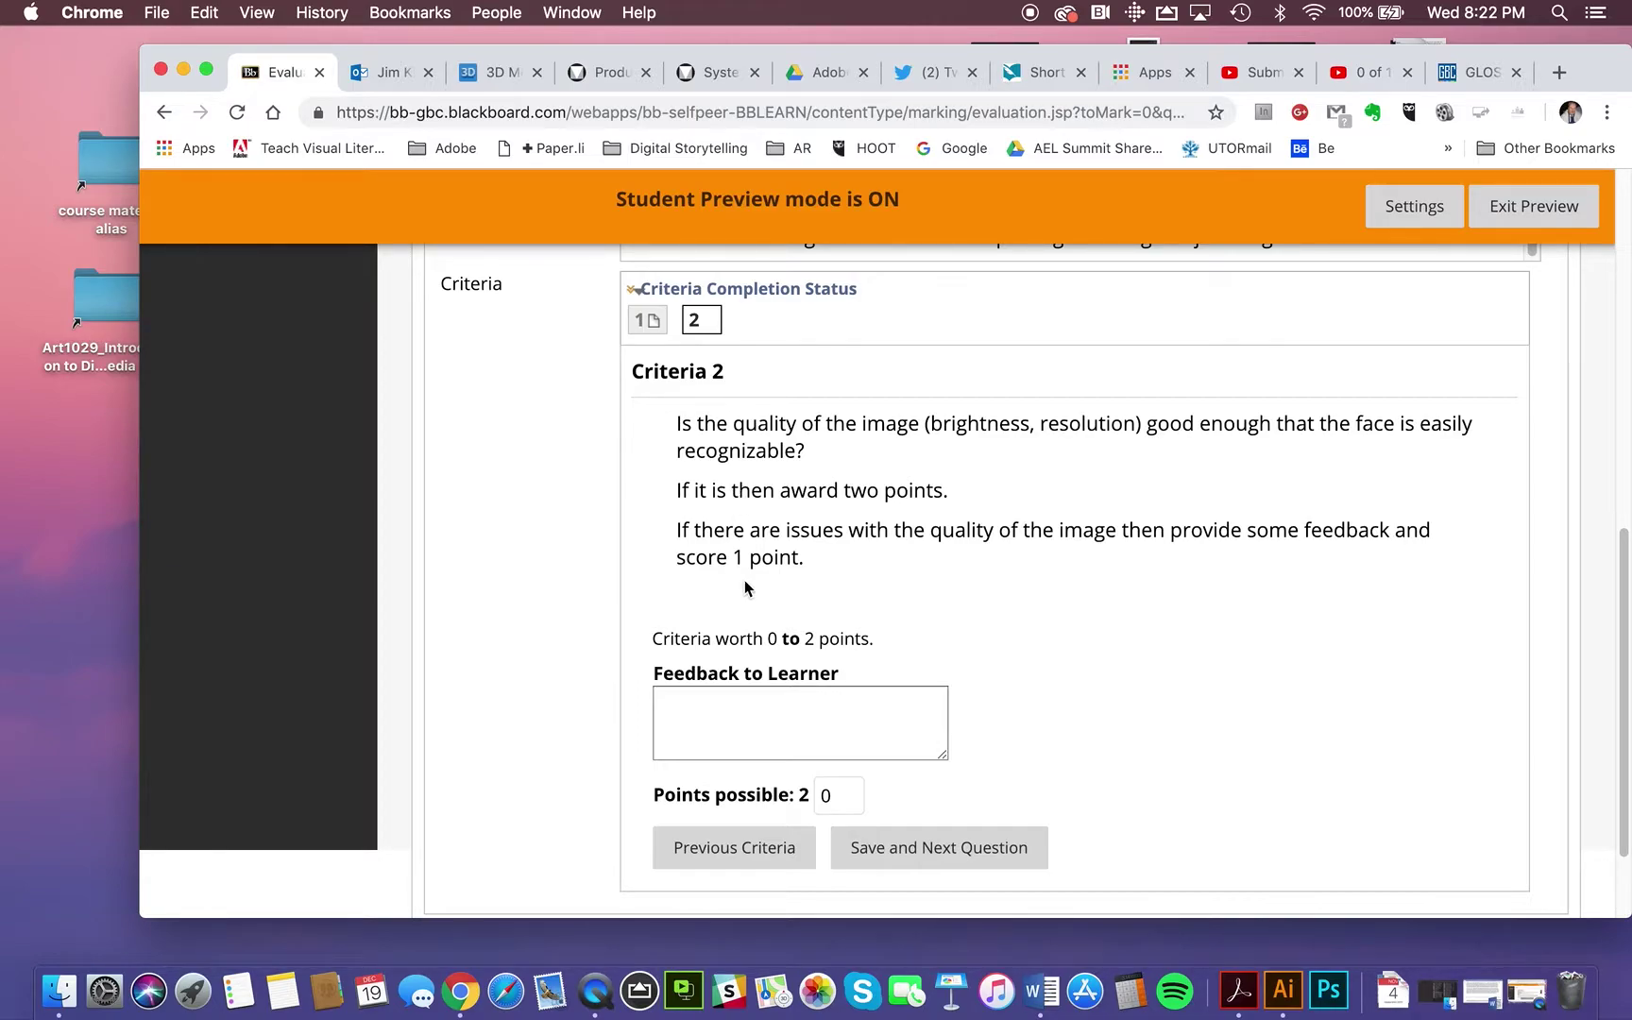
{"action": "scroll", "coordinate": [761, 547], "scroll_direction": "down", "scroll_amount": 1}
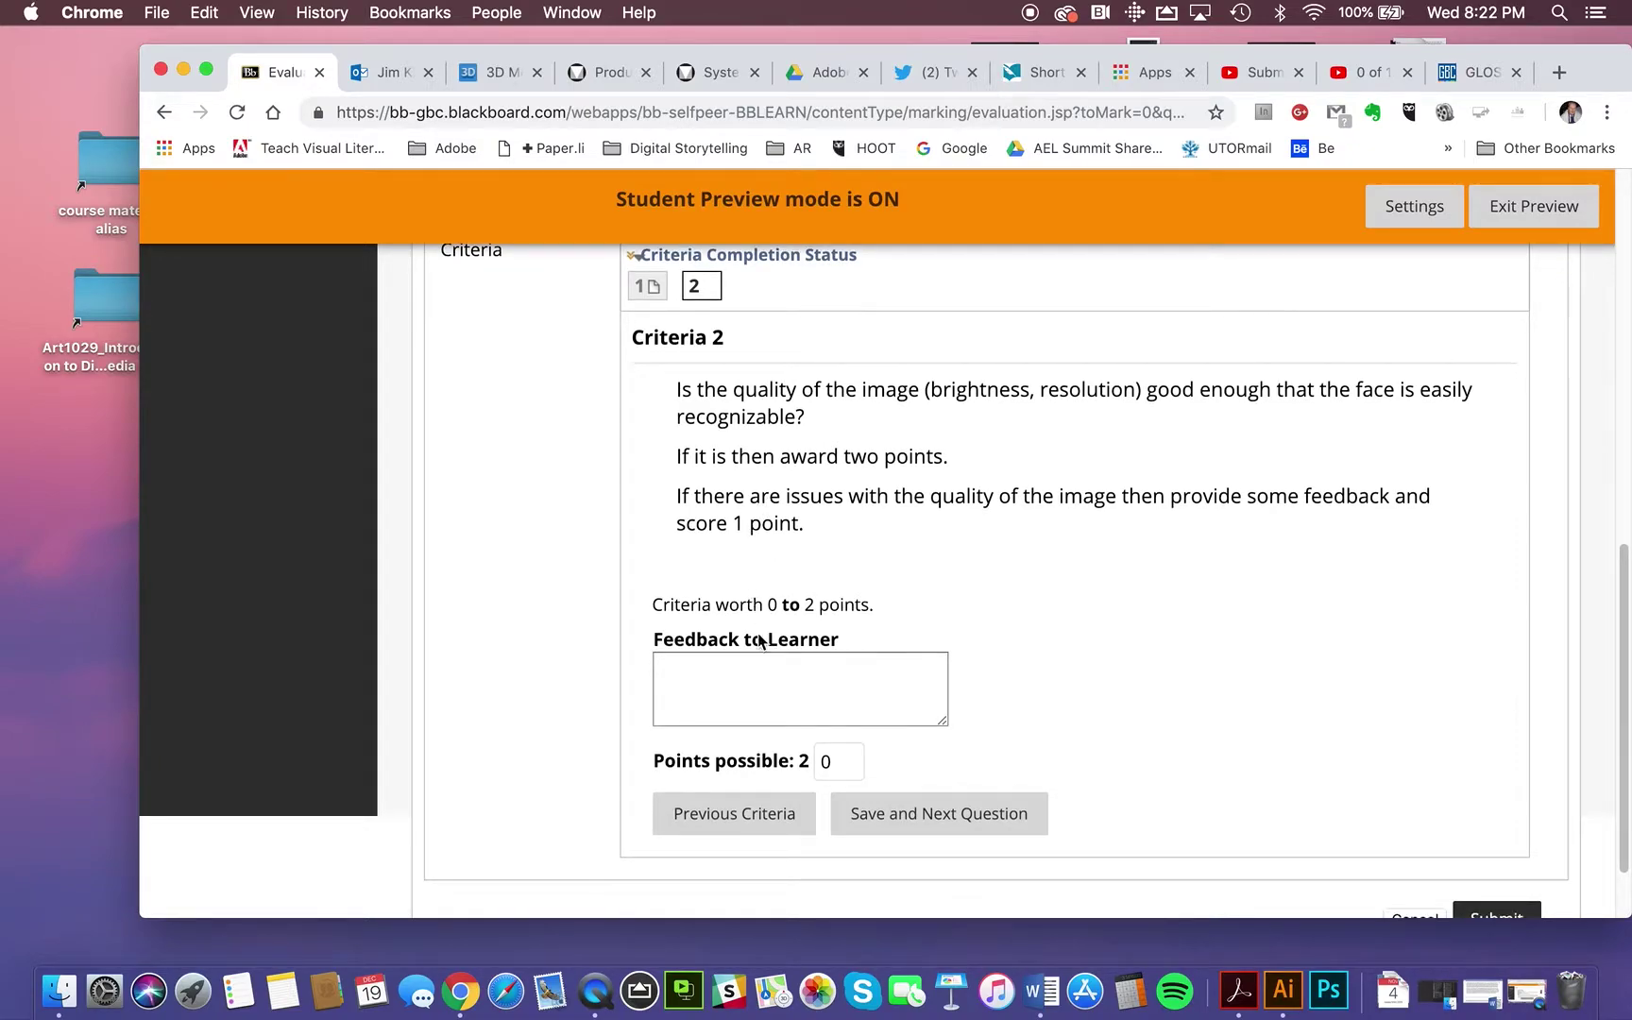
{"action": "left_click", "coordinate": [720, 708]}
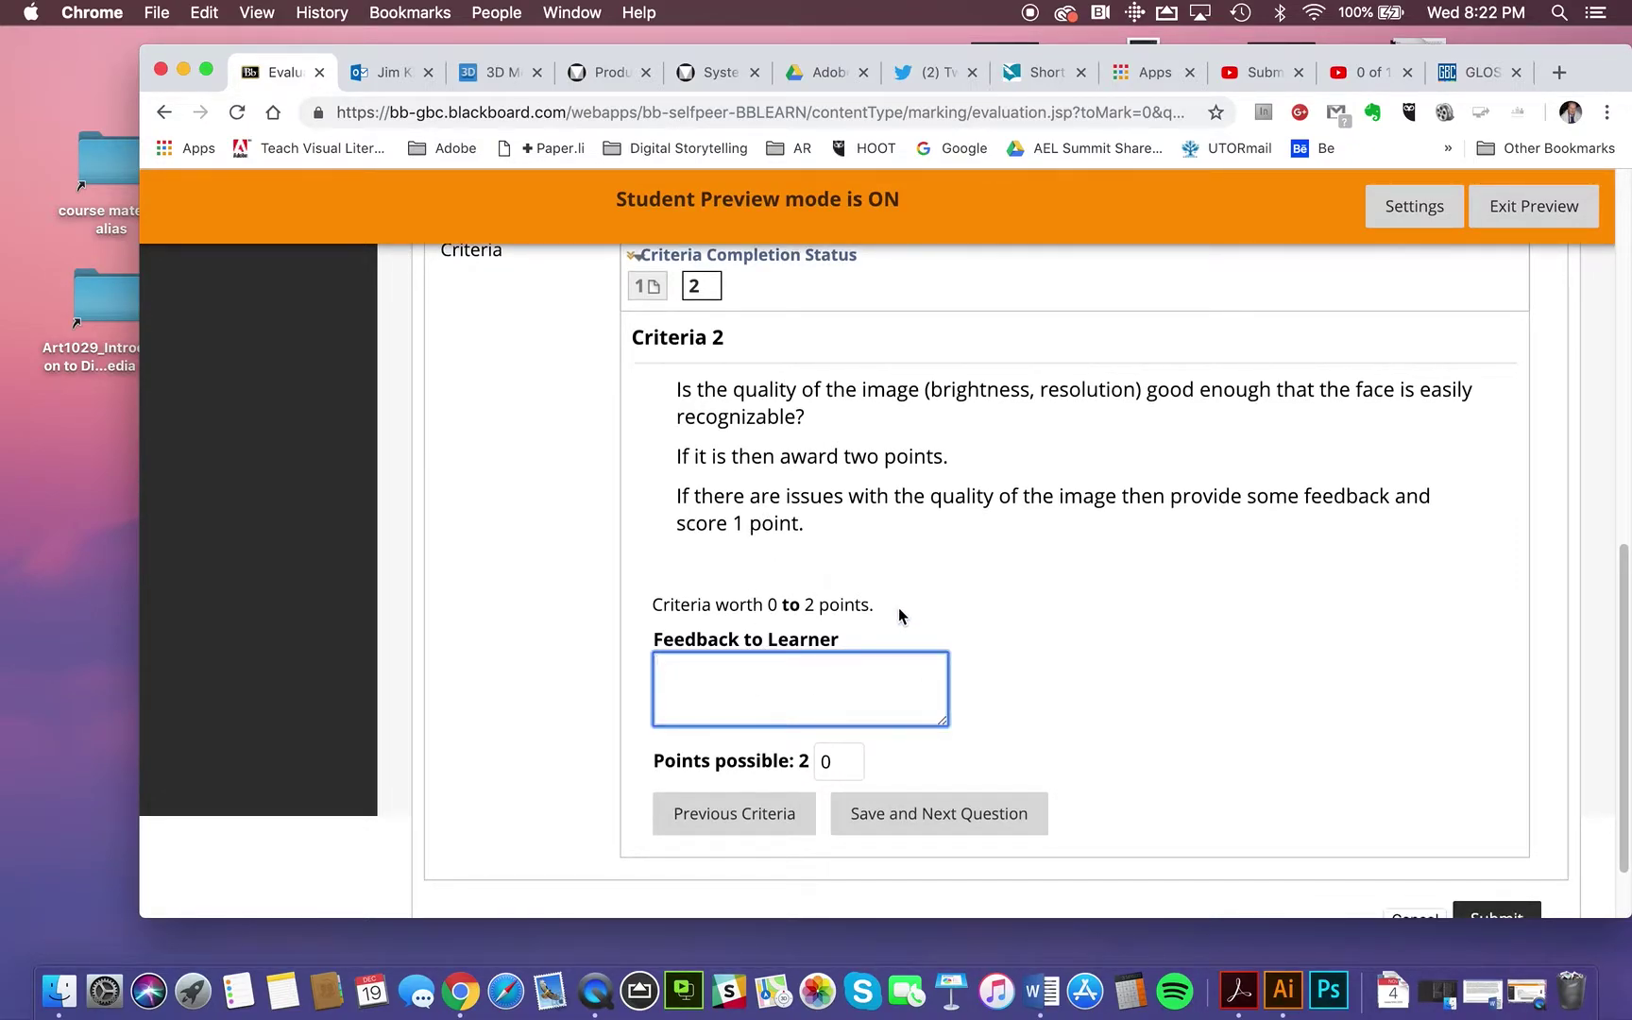
{"action": "scroll", "coordinate": [761, 580], "scroll_direction": "down", "scroll_amount": 3}
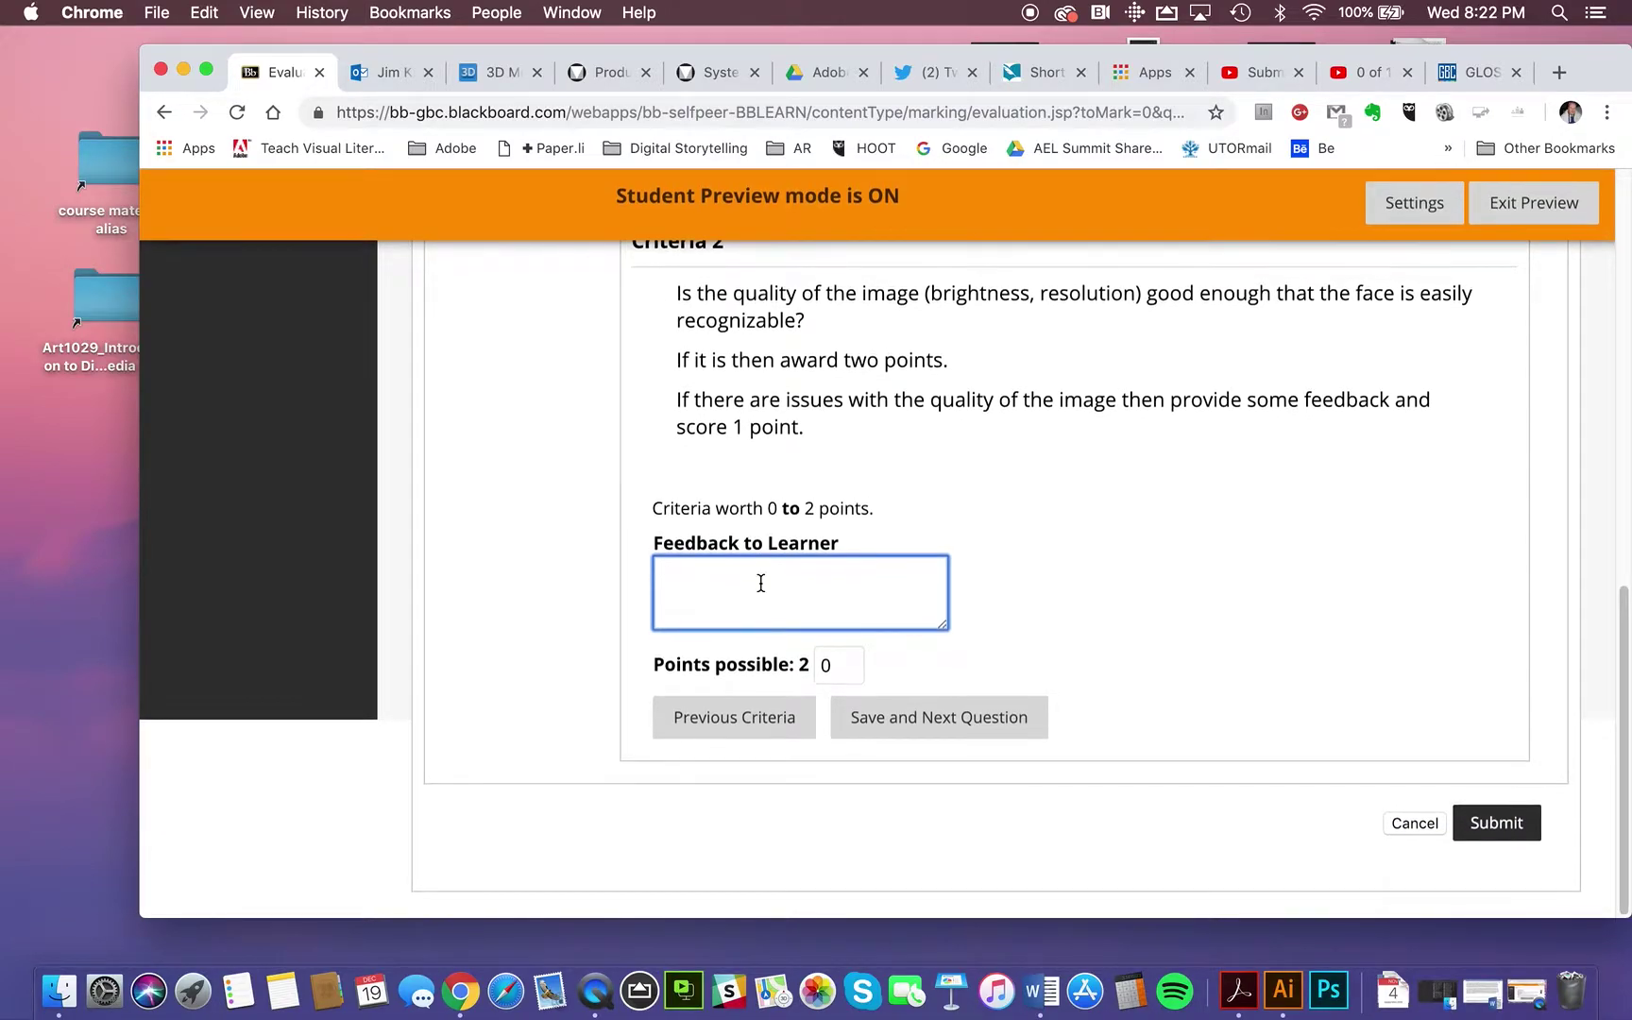
Step: Give Criteria 2 a score of 2 points and save, bringing the total to 3/4
{"action": "double_click", "coordinate": [821, 668]}
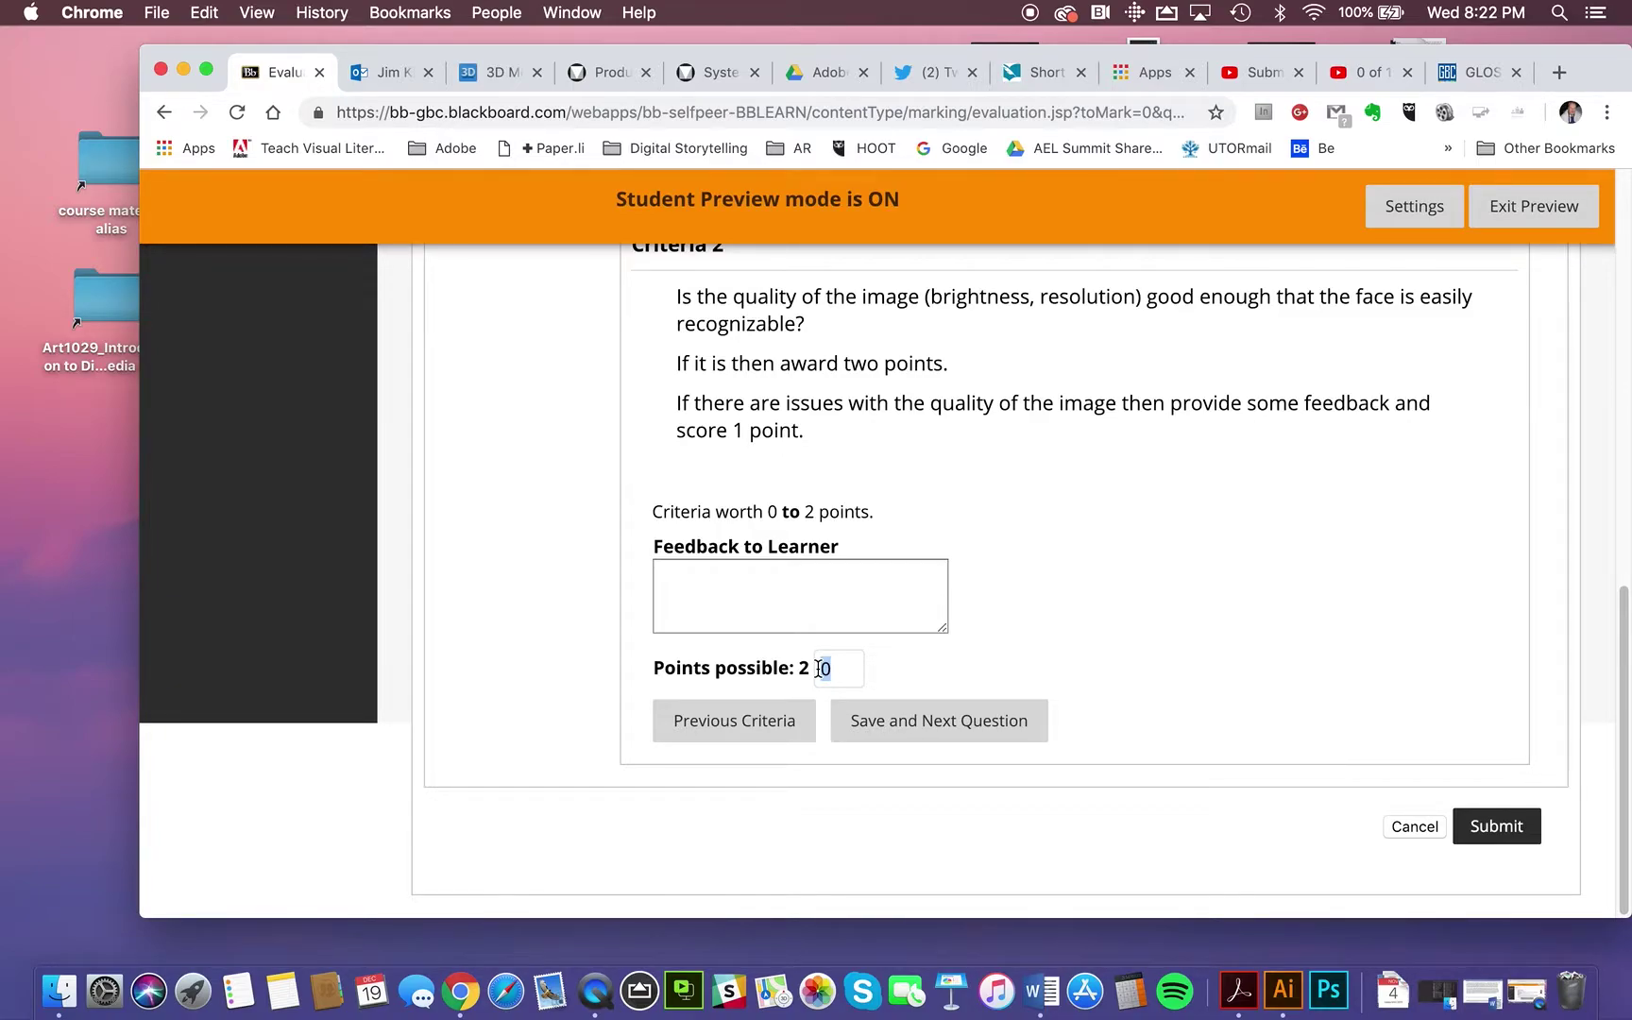
{"action": "type", "text": "2"}
{"action": "double_click", "coordinate": [828, 668]}
{"action": "type", "text": "1"}
{"action": "double_click", "coordinate": [825, 668]}
{"action": "type", "text": "0"}
{"action": "left_click_drag", "start_coordinate": [837, 668], "coordinate": [801, 667]}
{"action": "type", "text": "2"}
{"action": "left_click", "coordinate": [917, 720]}
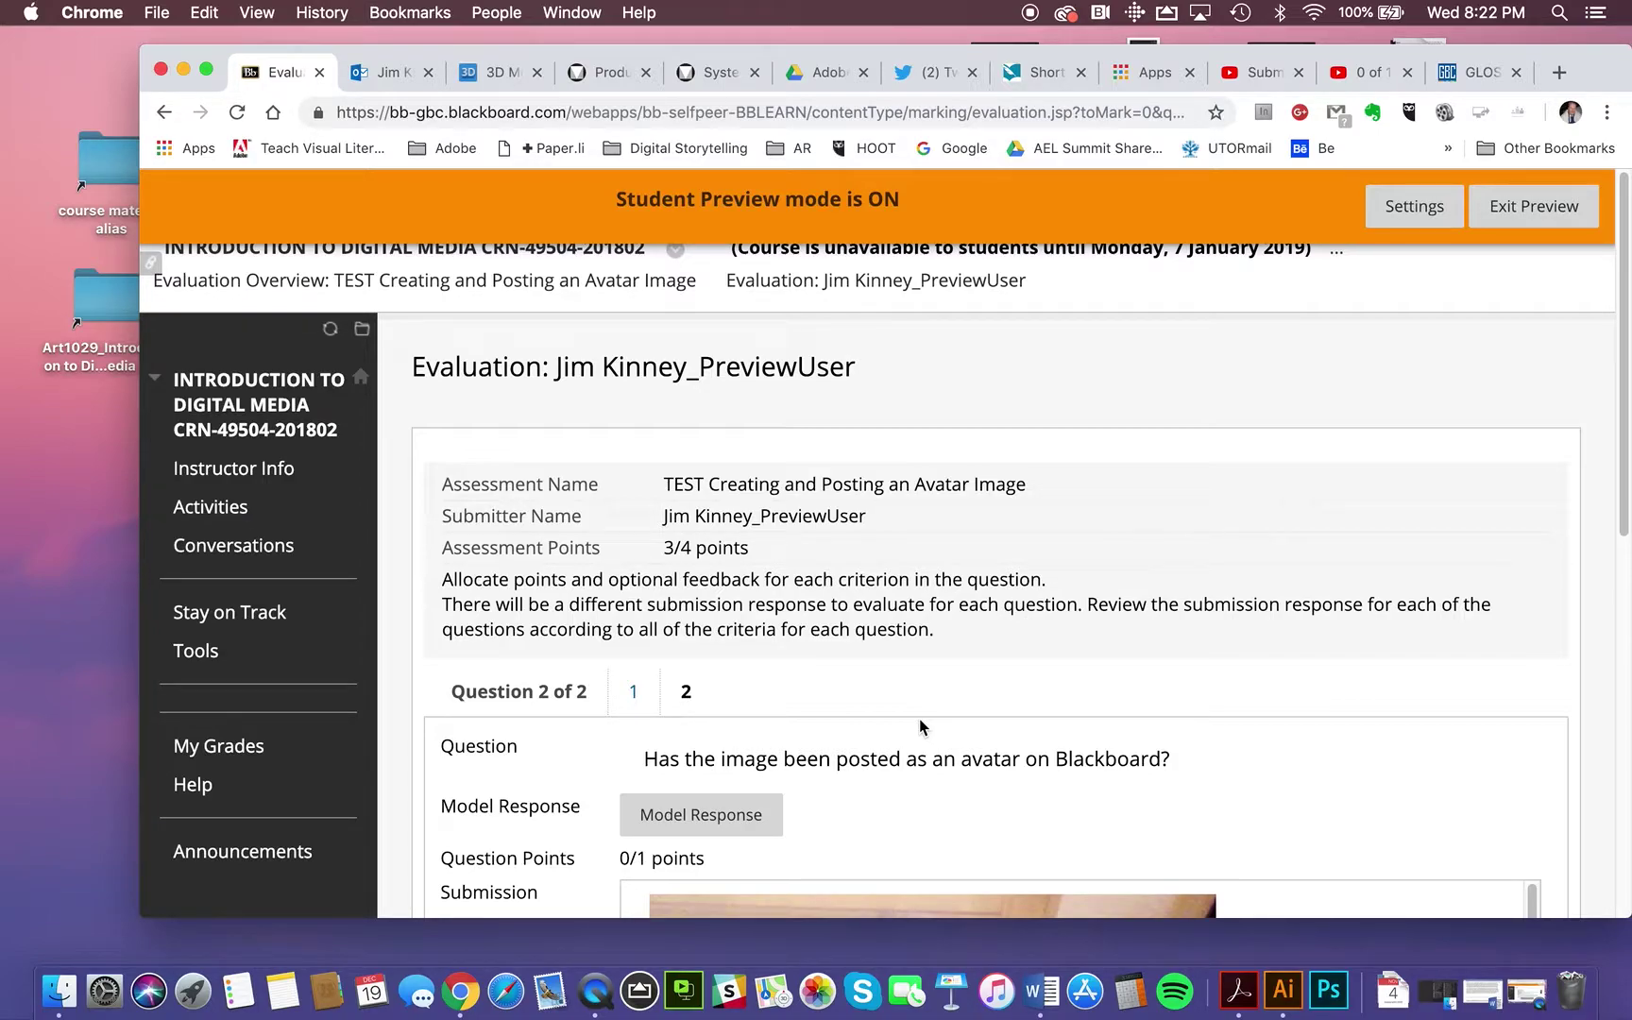
Step: Save Question 2 with its headshot criterion unawarded and submit the evaluation at 3/4
{"action": "scroll", "coordinate": [914, 722], "scroll_direction": "down", "scroll_amount": 5}
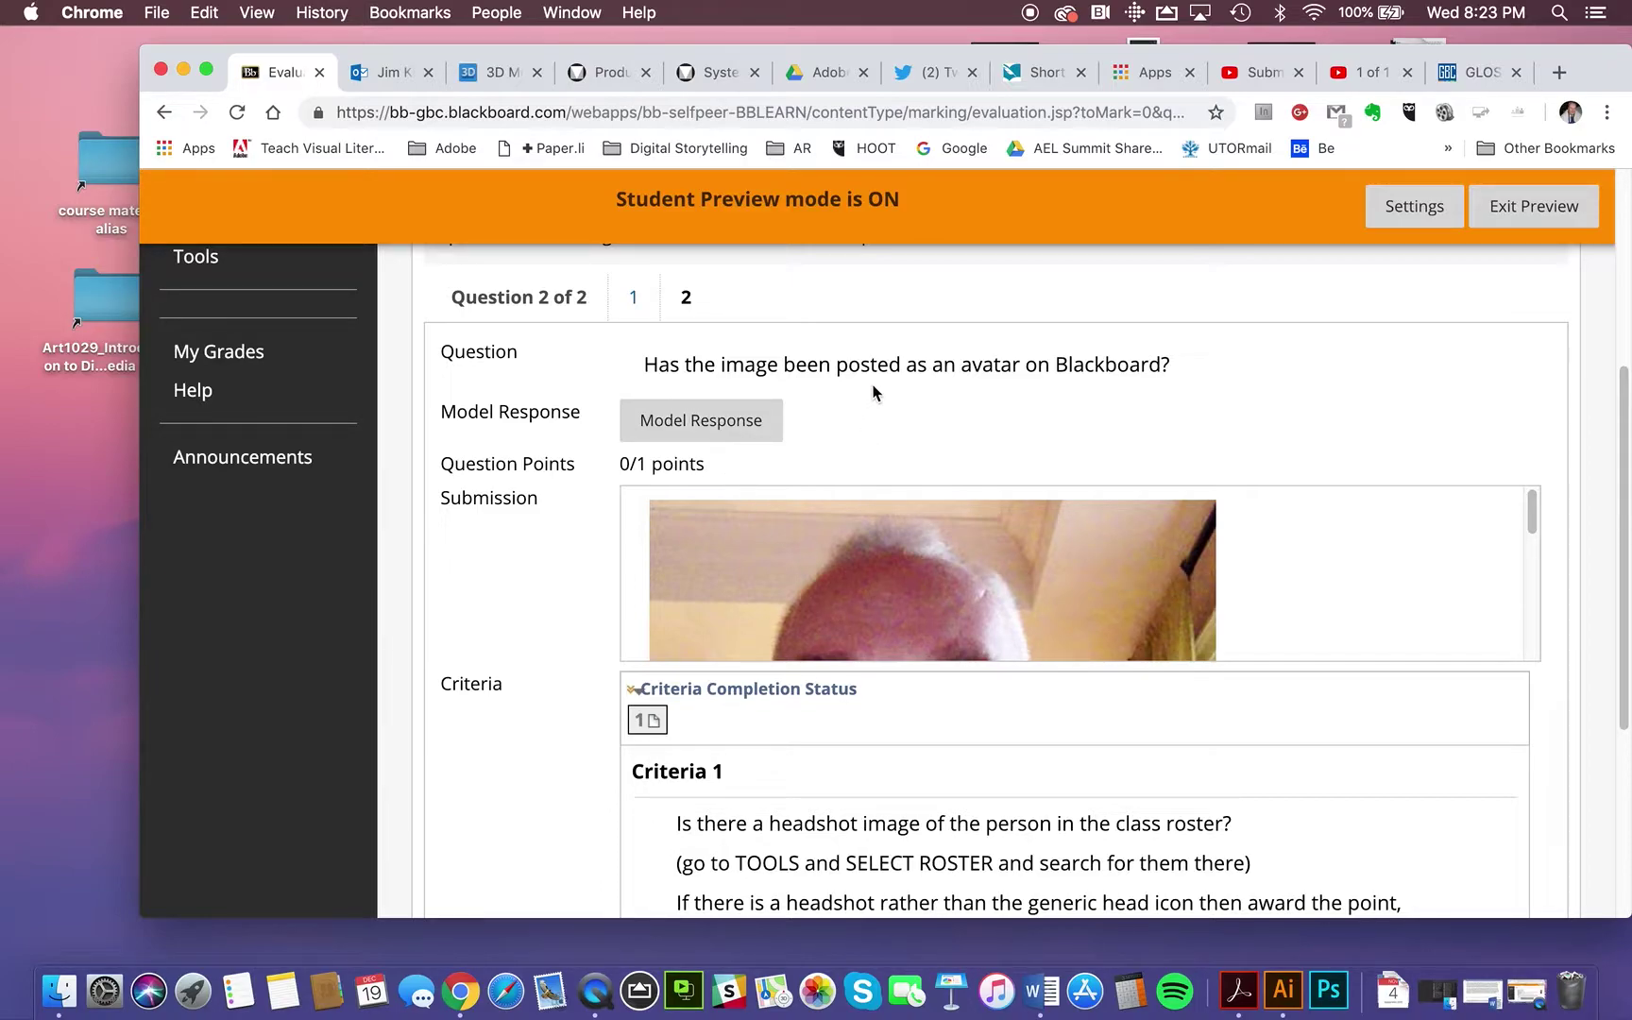
{"action": "scroll", "coordinate": [538, 538], "scroll_direction": "up", "scroll_amount": 5}
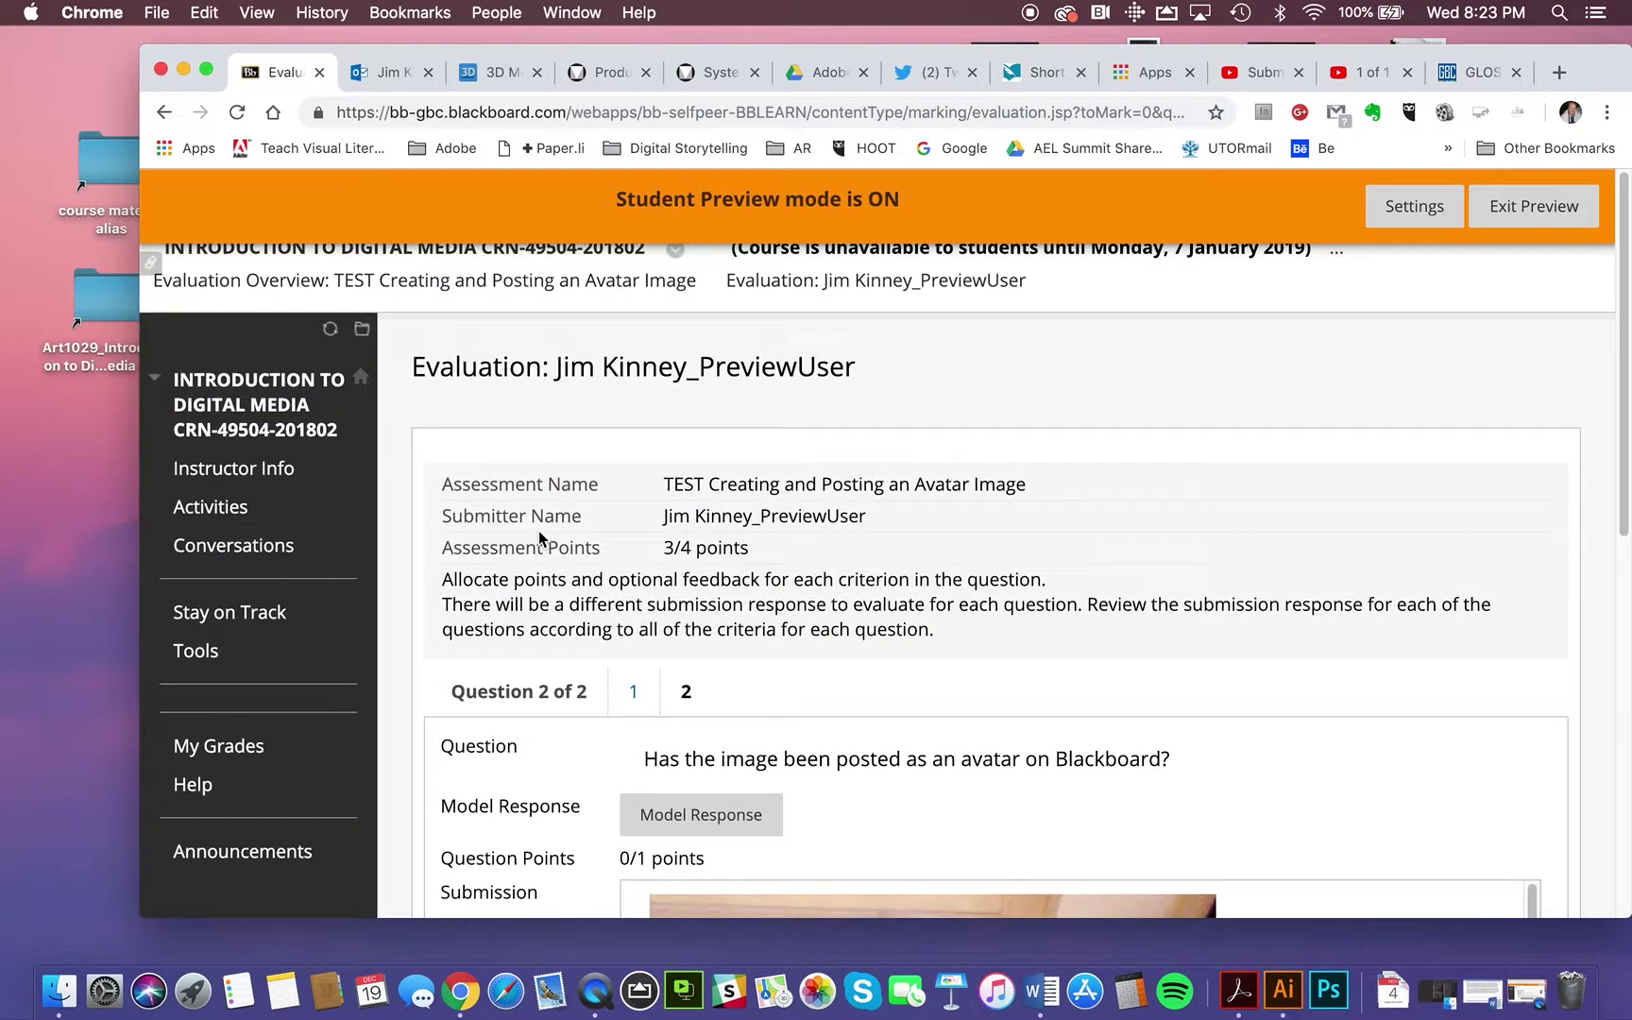
{"action": "scroll", "coordinate": [538, 538], "scroll_direction": "down", "scroll_amount": 10}
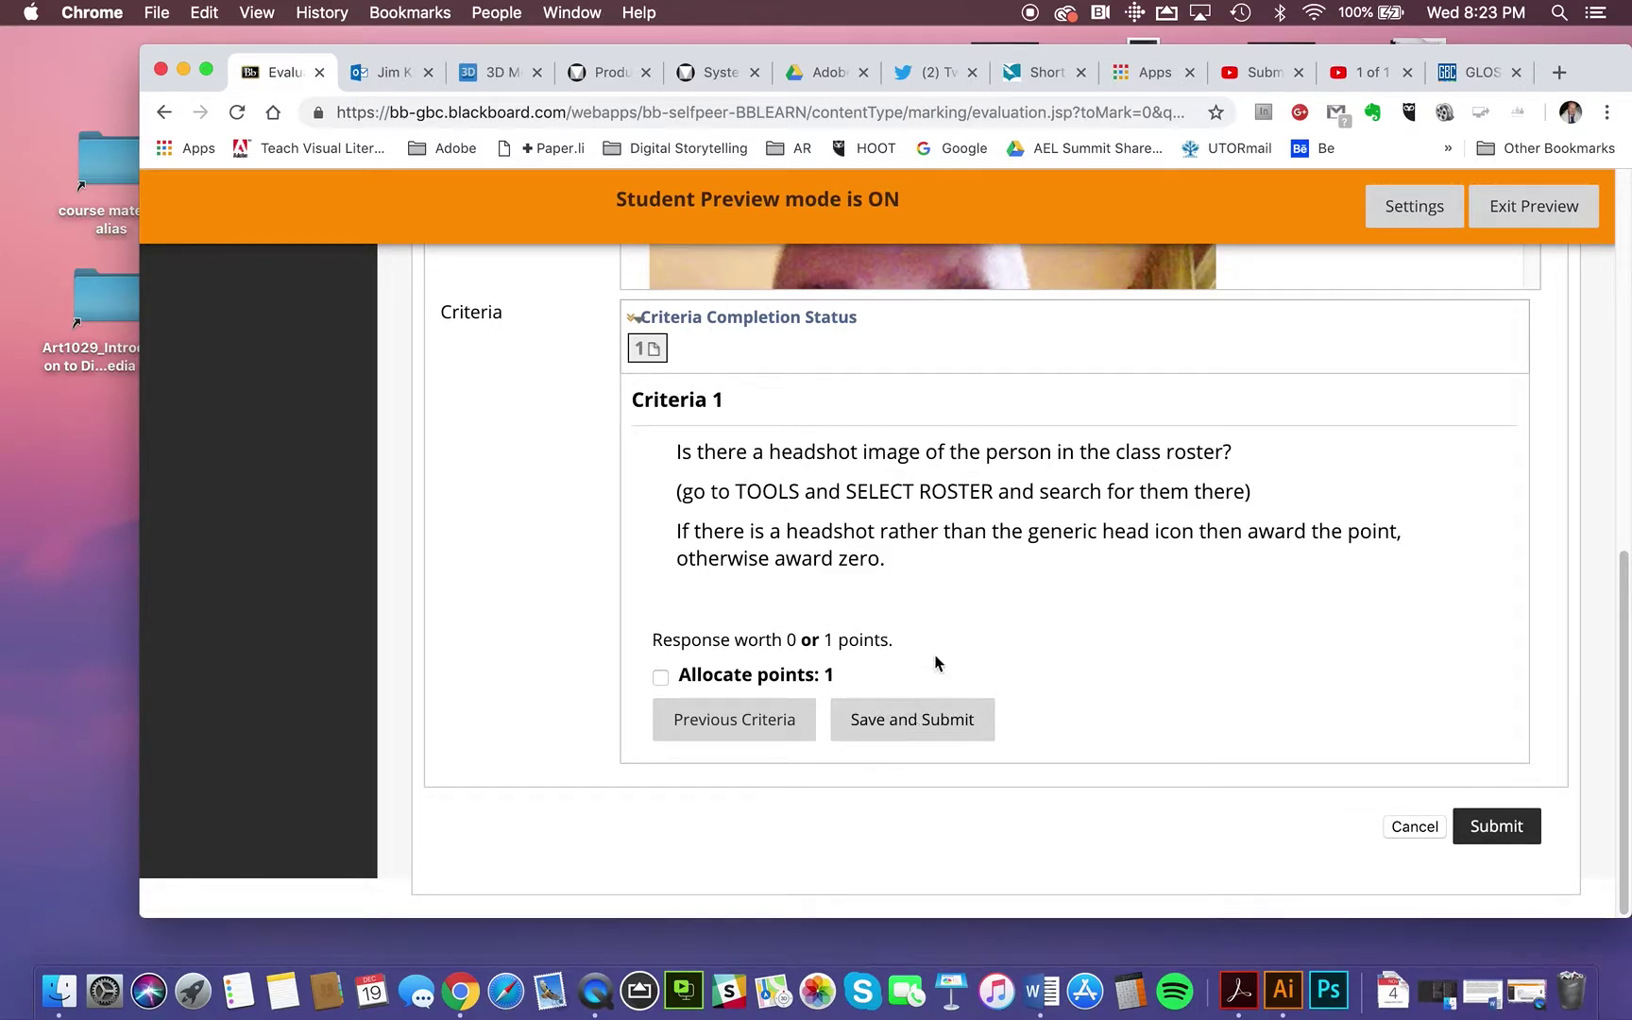
{"action": "left_click", "coordinate": [916, 724]}
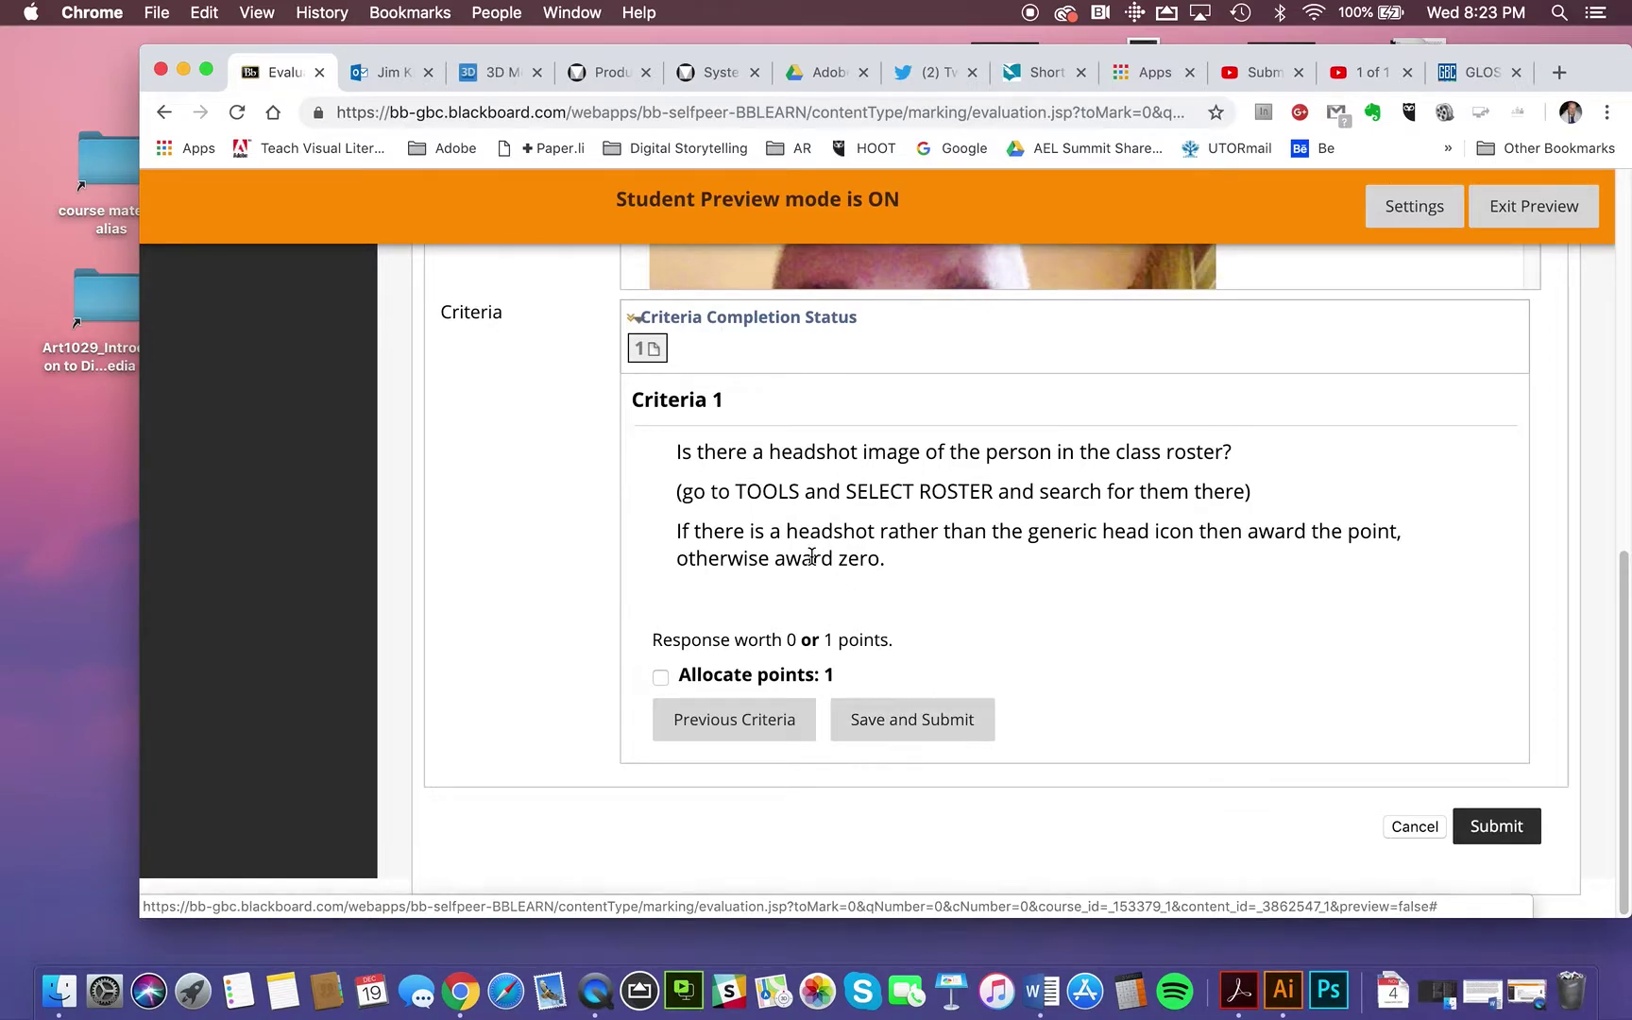
{"action": "scroll", "coordinate": [815, 553], "scroll_direction": "down", "scroll_amount": 3}
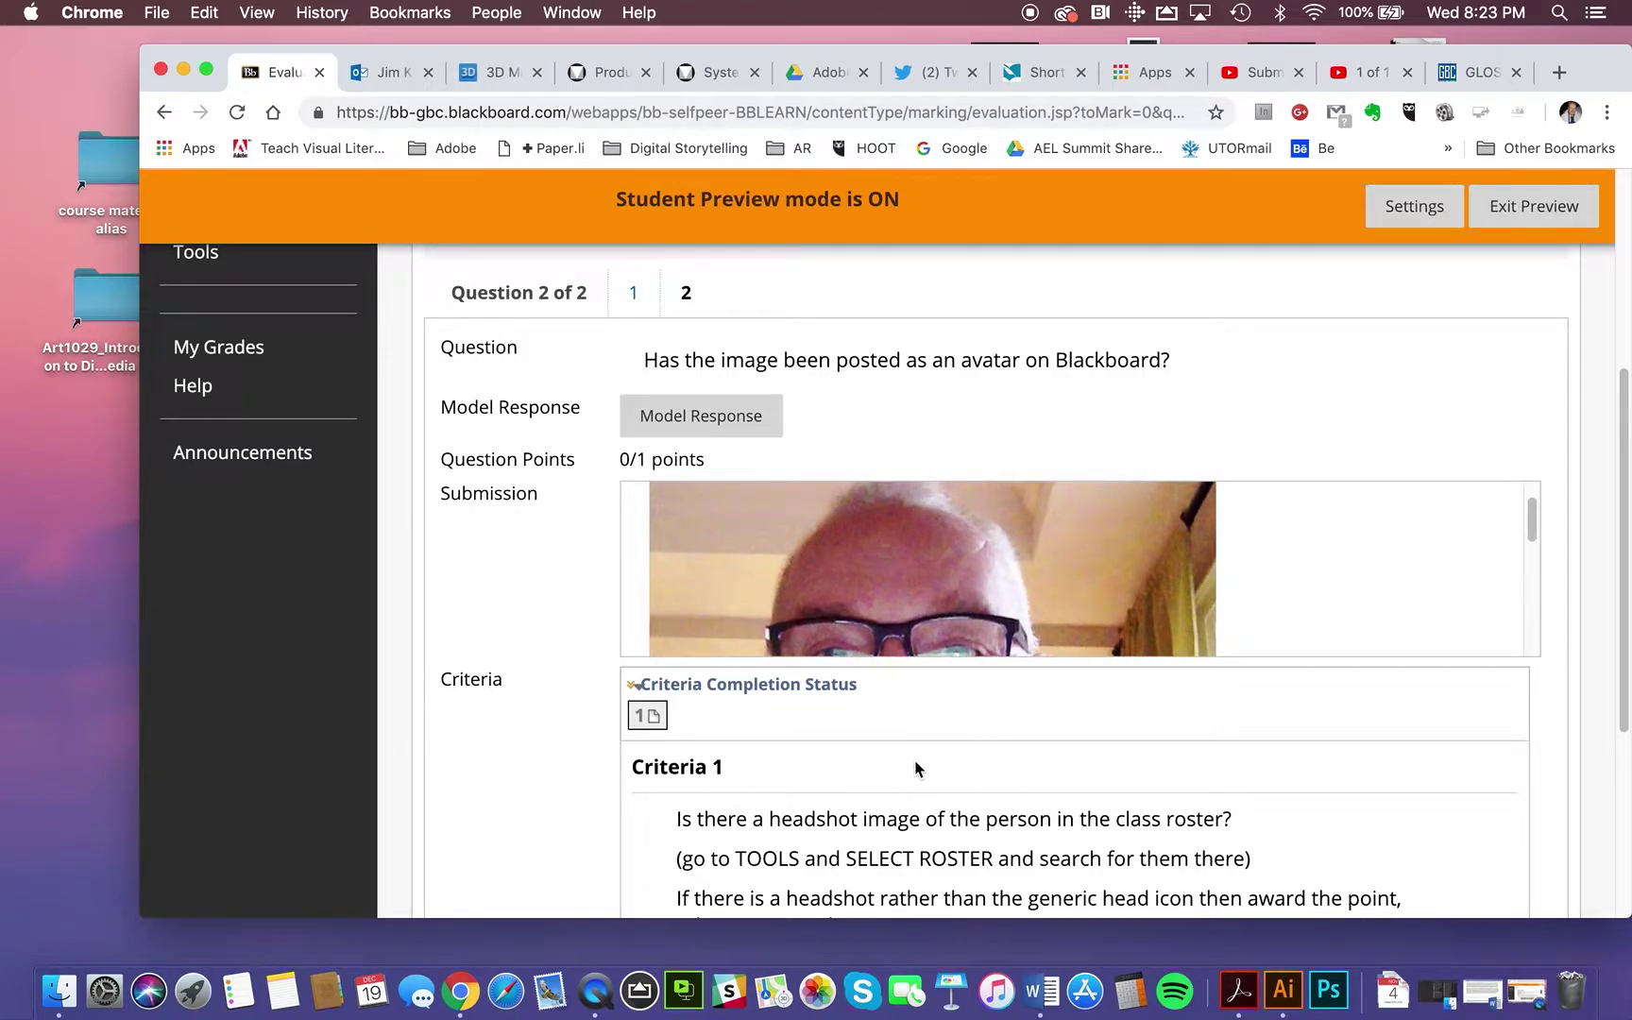
{"action": "scroll", "coordinate": [914, 765], "scroll_direction": "down", "scroll_amount": 5}
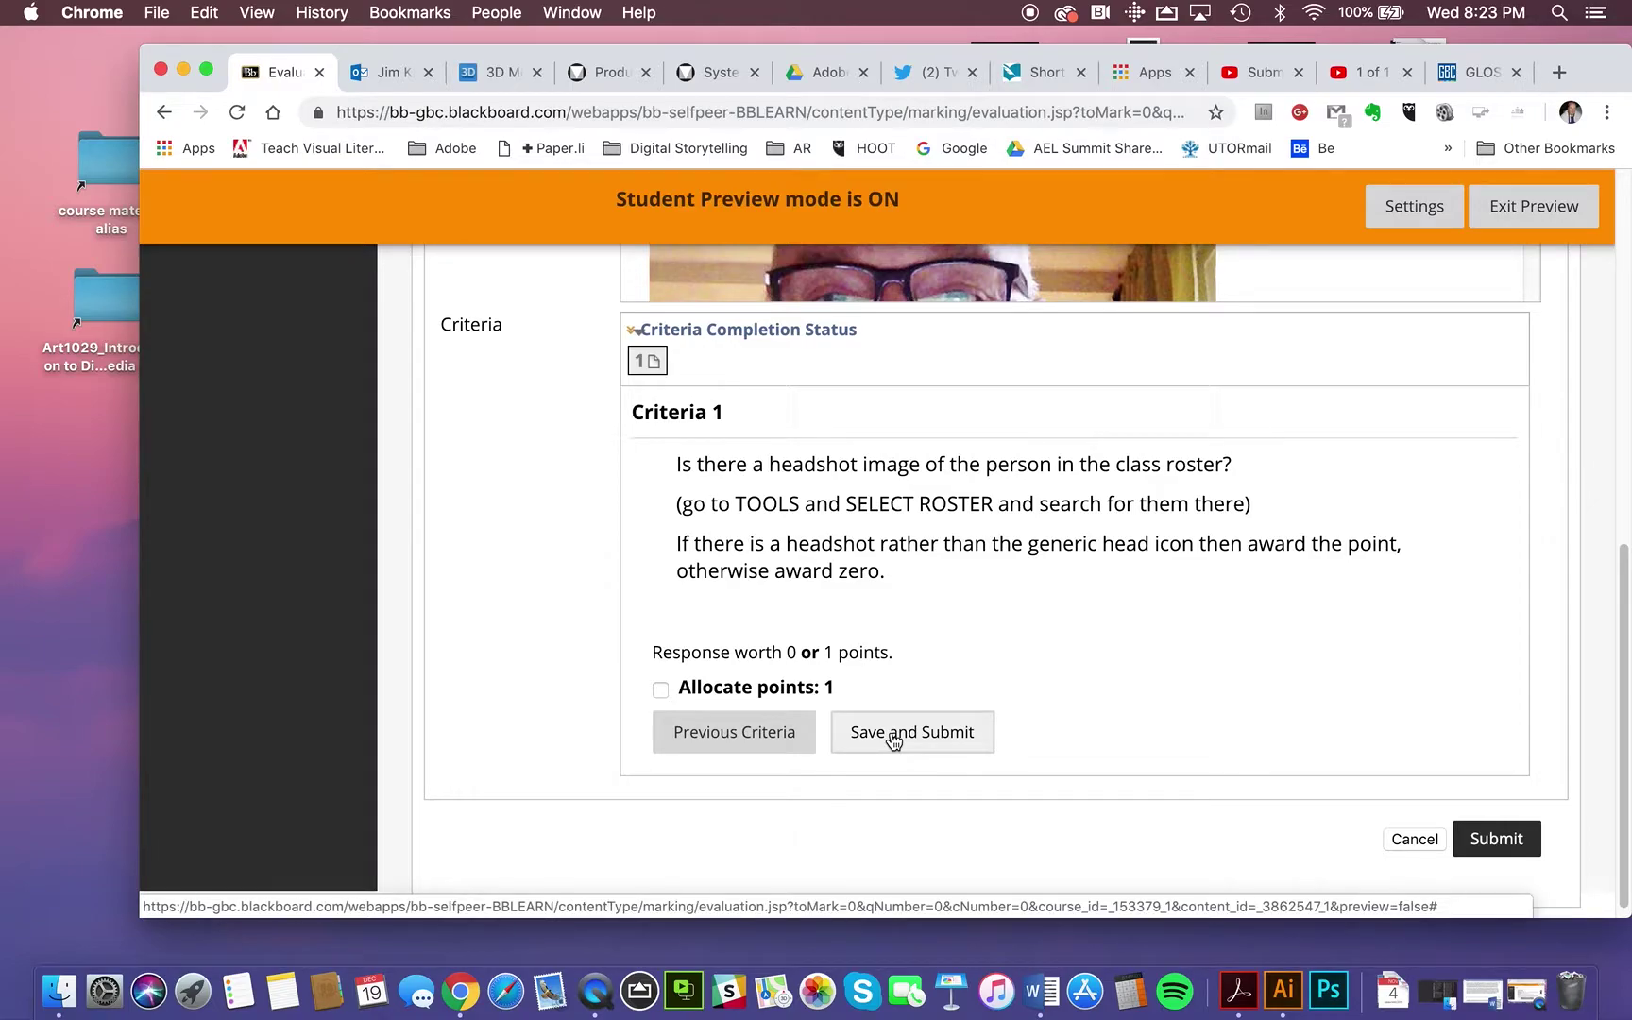
{"action": "left_click", "coordinate": [893, 734]}
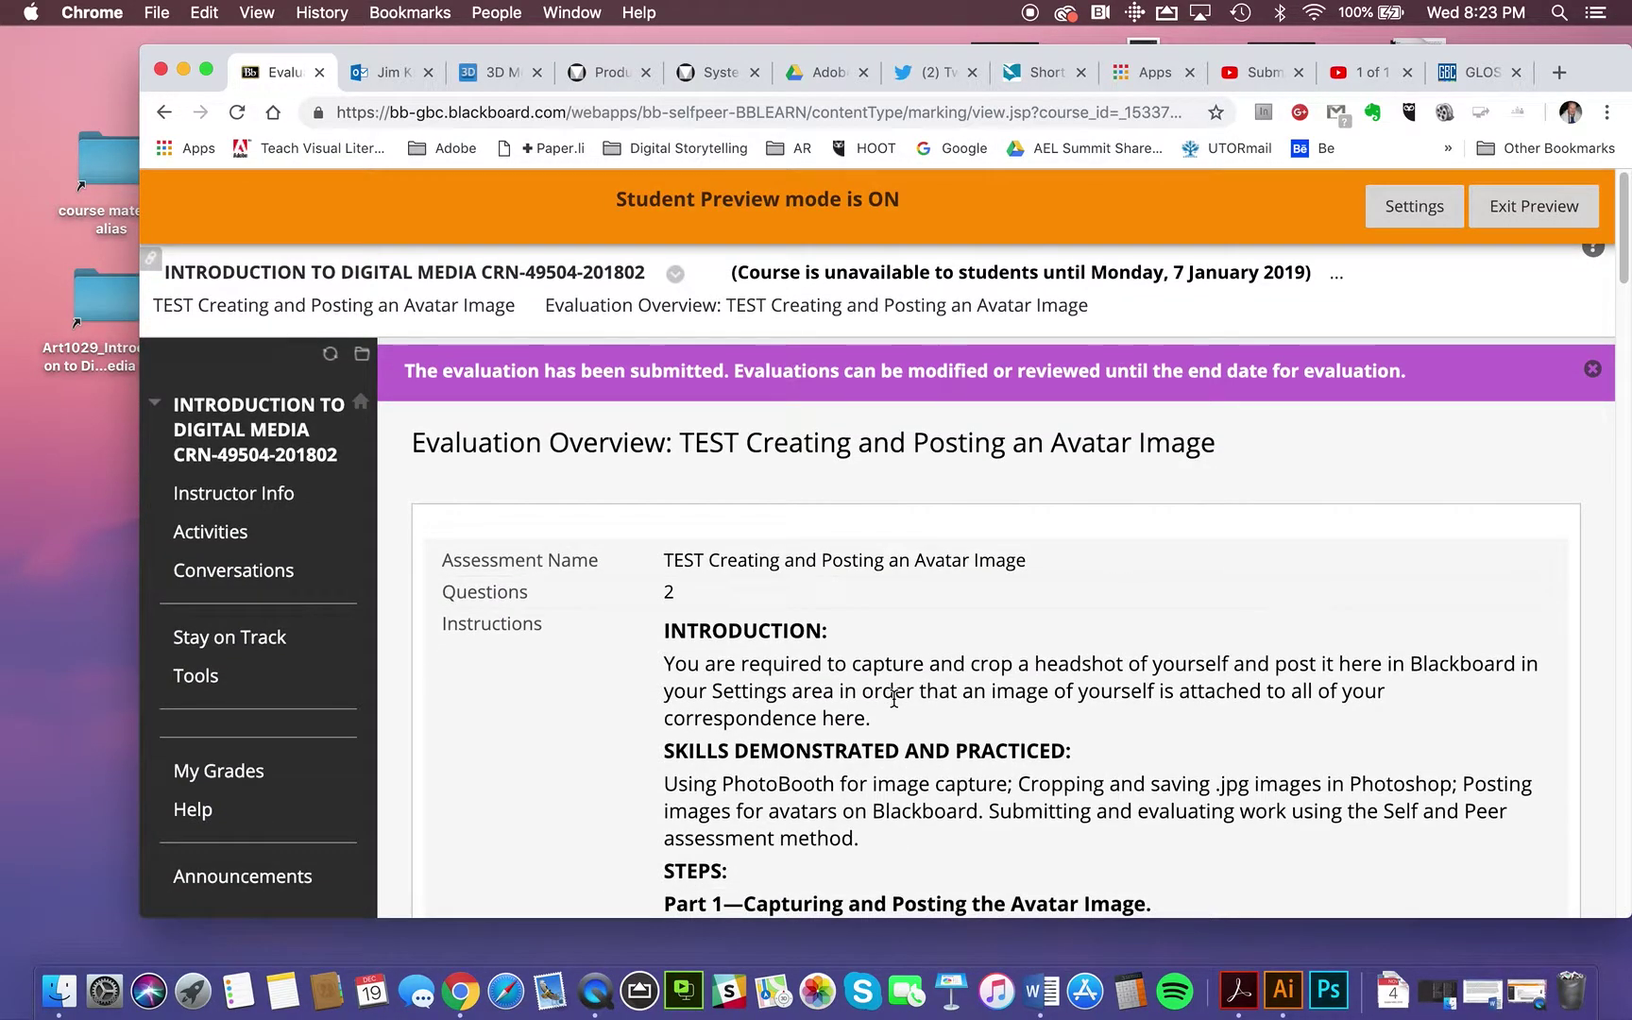
Step: Open Tools > Roster, list all users, and scroll through the enrolled users
{"action": "scroll", "coordinate": [879, 694], "scroll_direction": "down", "scroll_amount": 5}
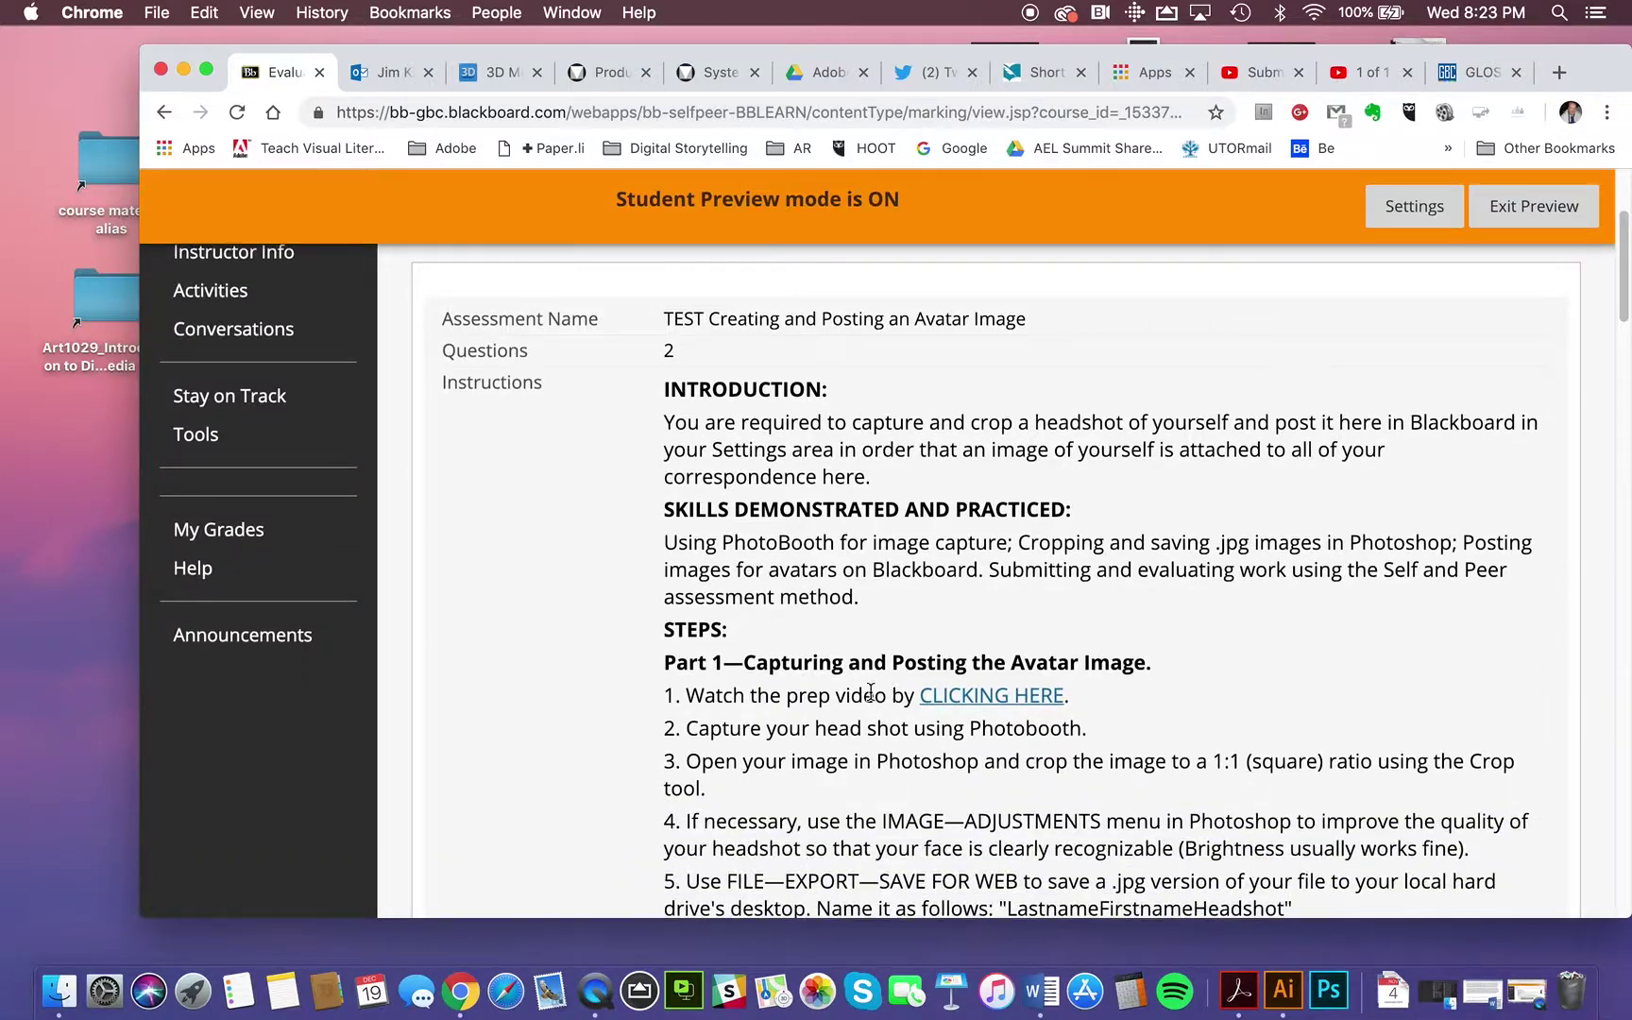
{"action": "left_click", "coordinate": [196, 440]}
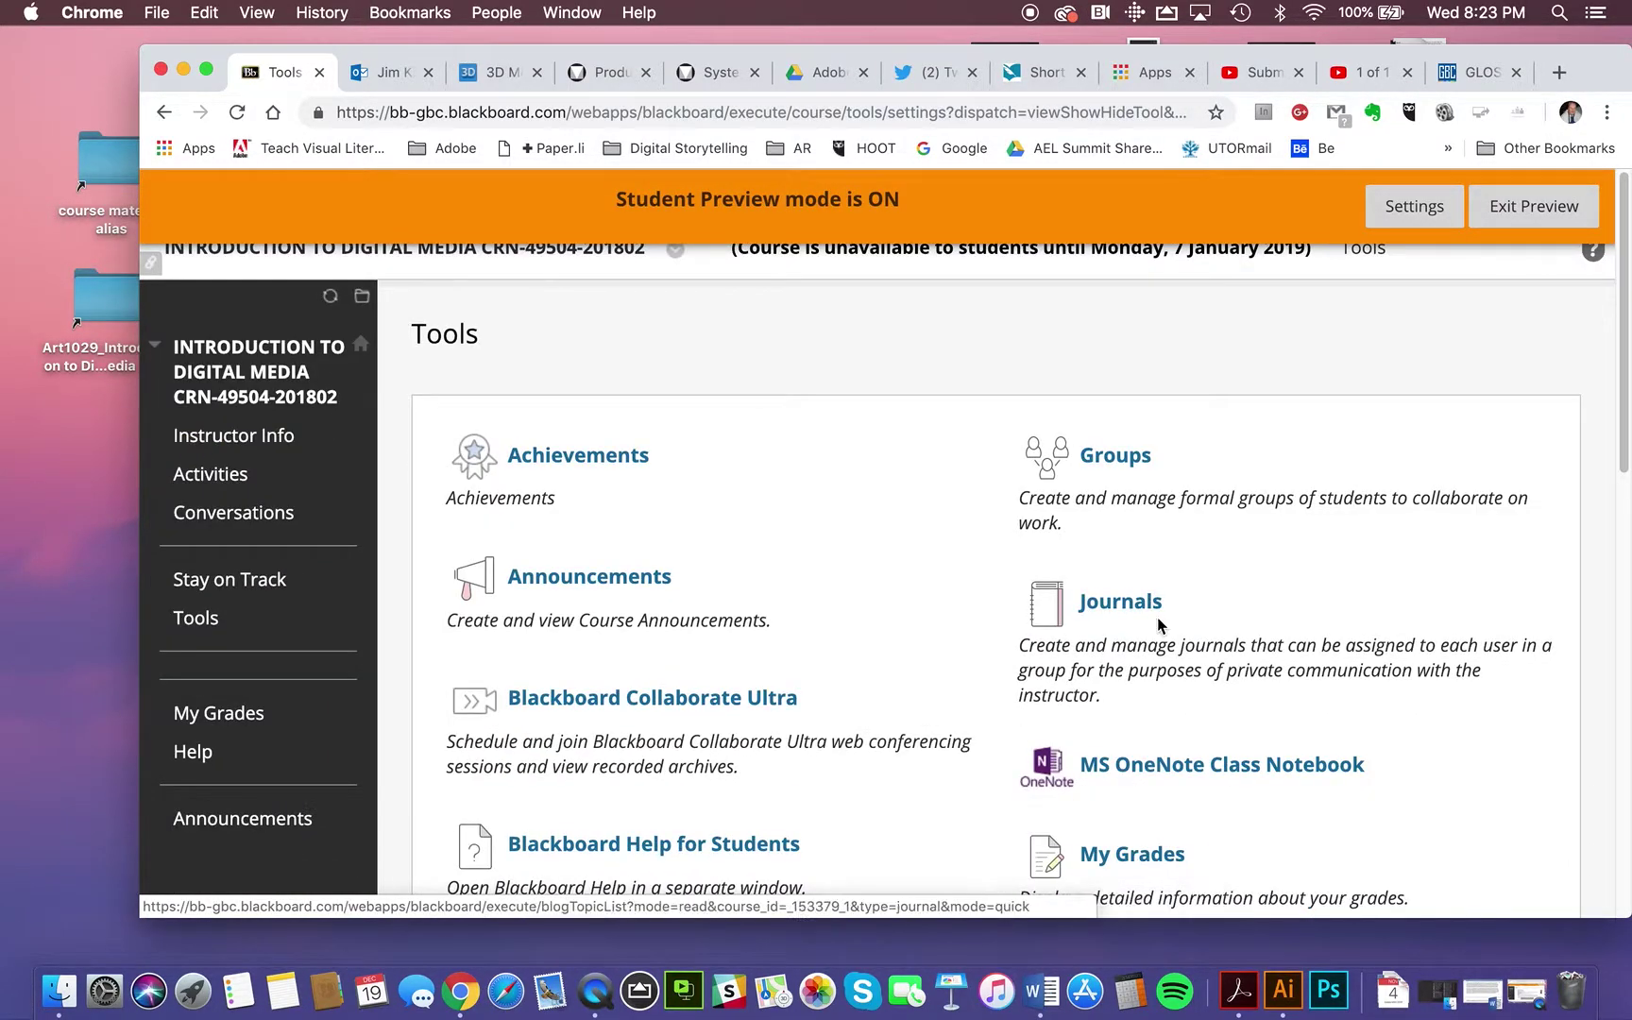
{"action": "scroll", "coordinate": [1156, 615], "scroll_direction": "down", "scroll_amount": 5}
{"action": "scroll", "coordinate": [1156, 615], "scroll_direction": "down", "scroll_amount": 2}
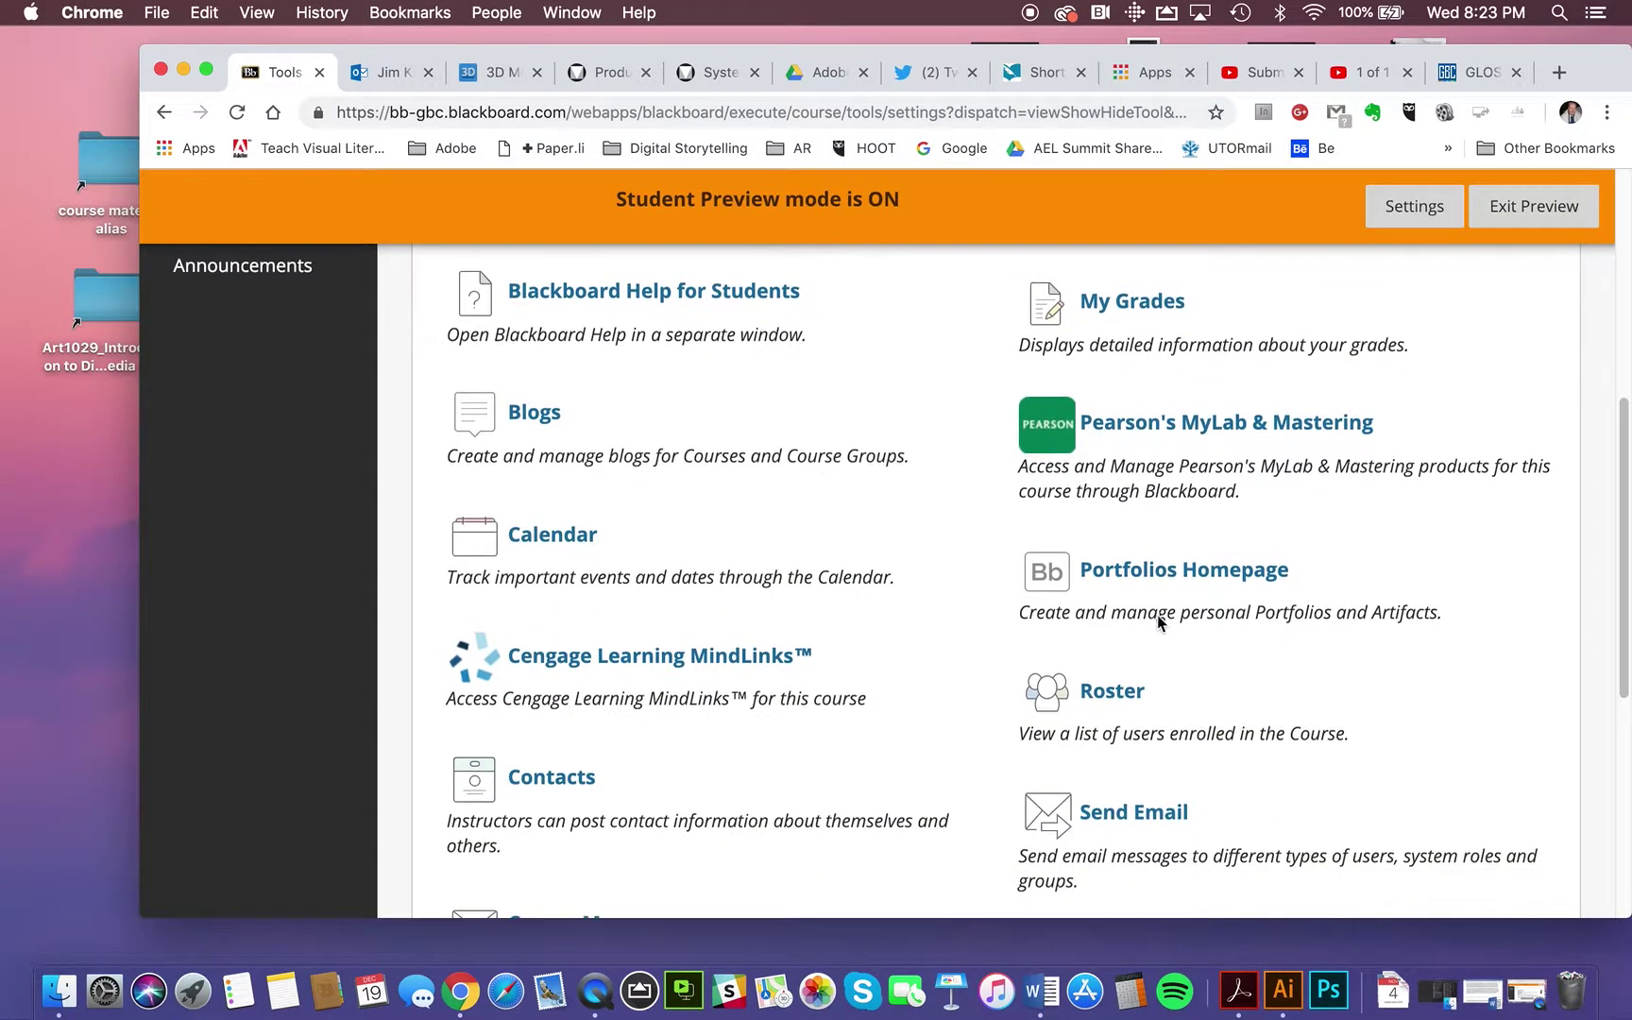
{"action": "left_click", "coordinate": [1086, 701]}
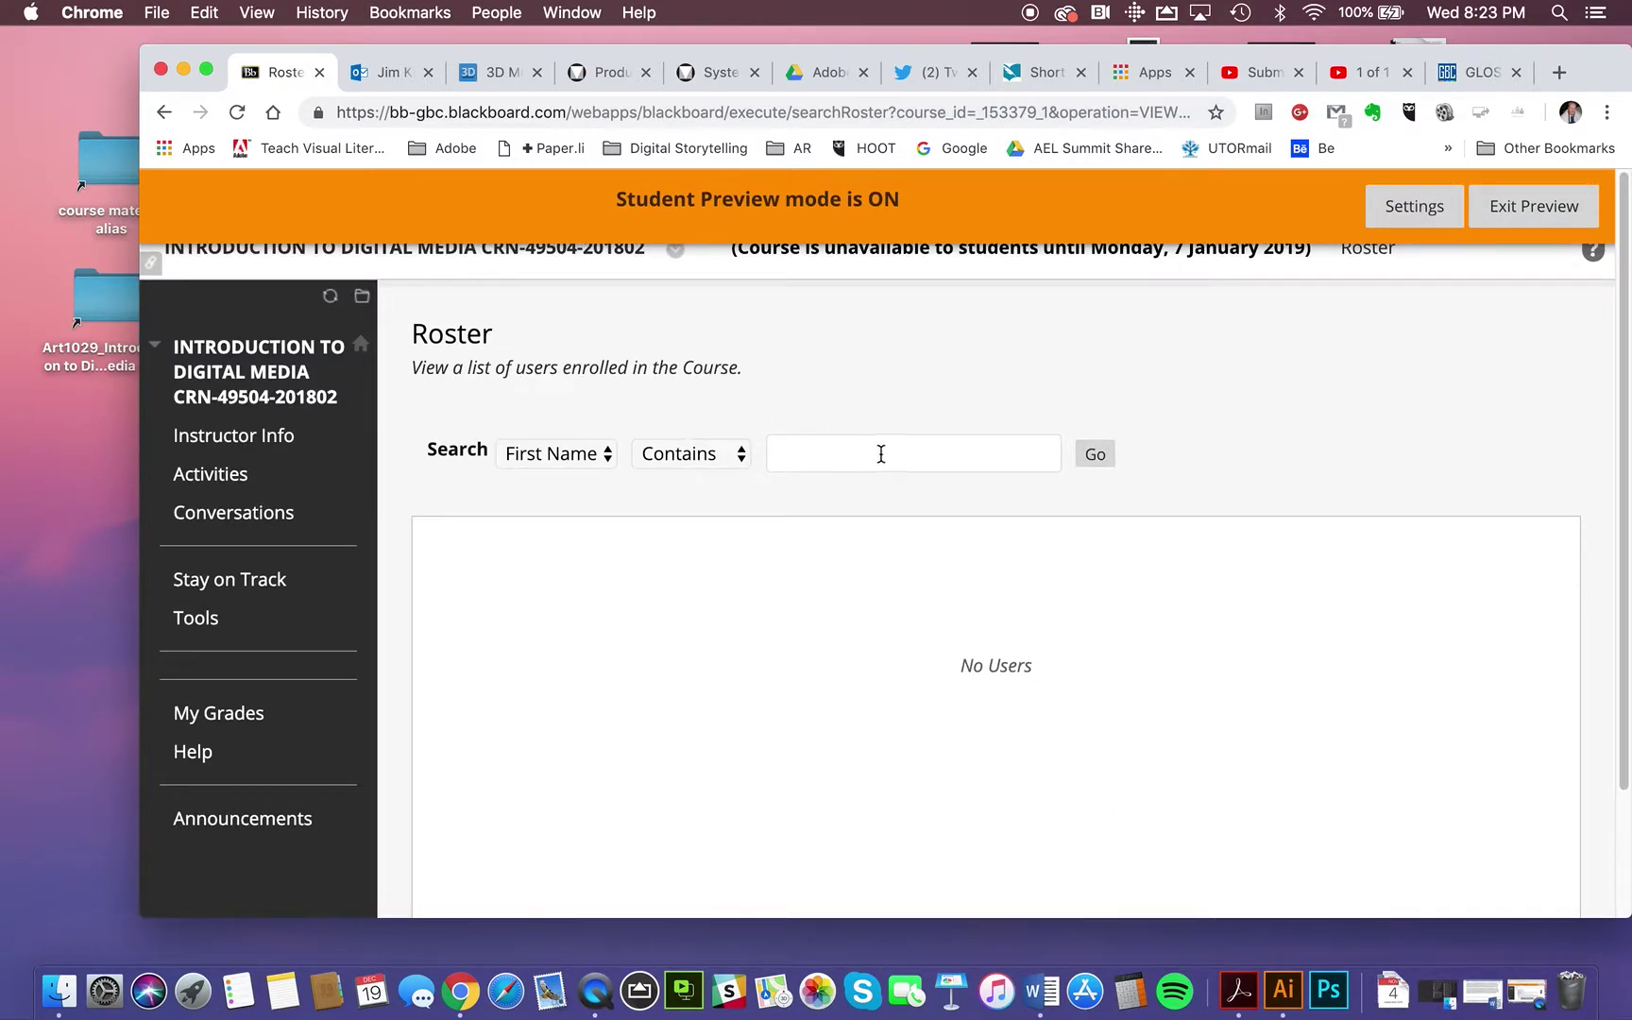
{"action": "left_click", "coordinate": [1096, 456]}
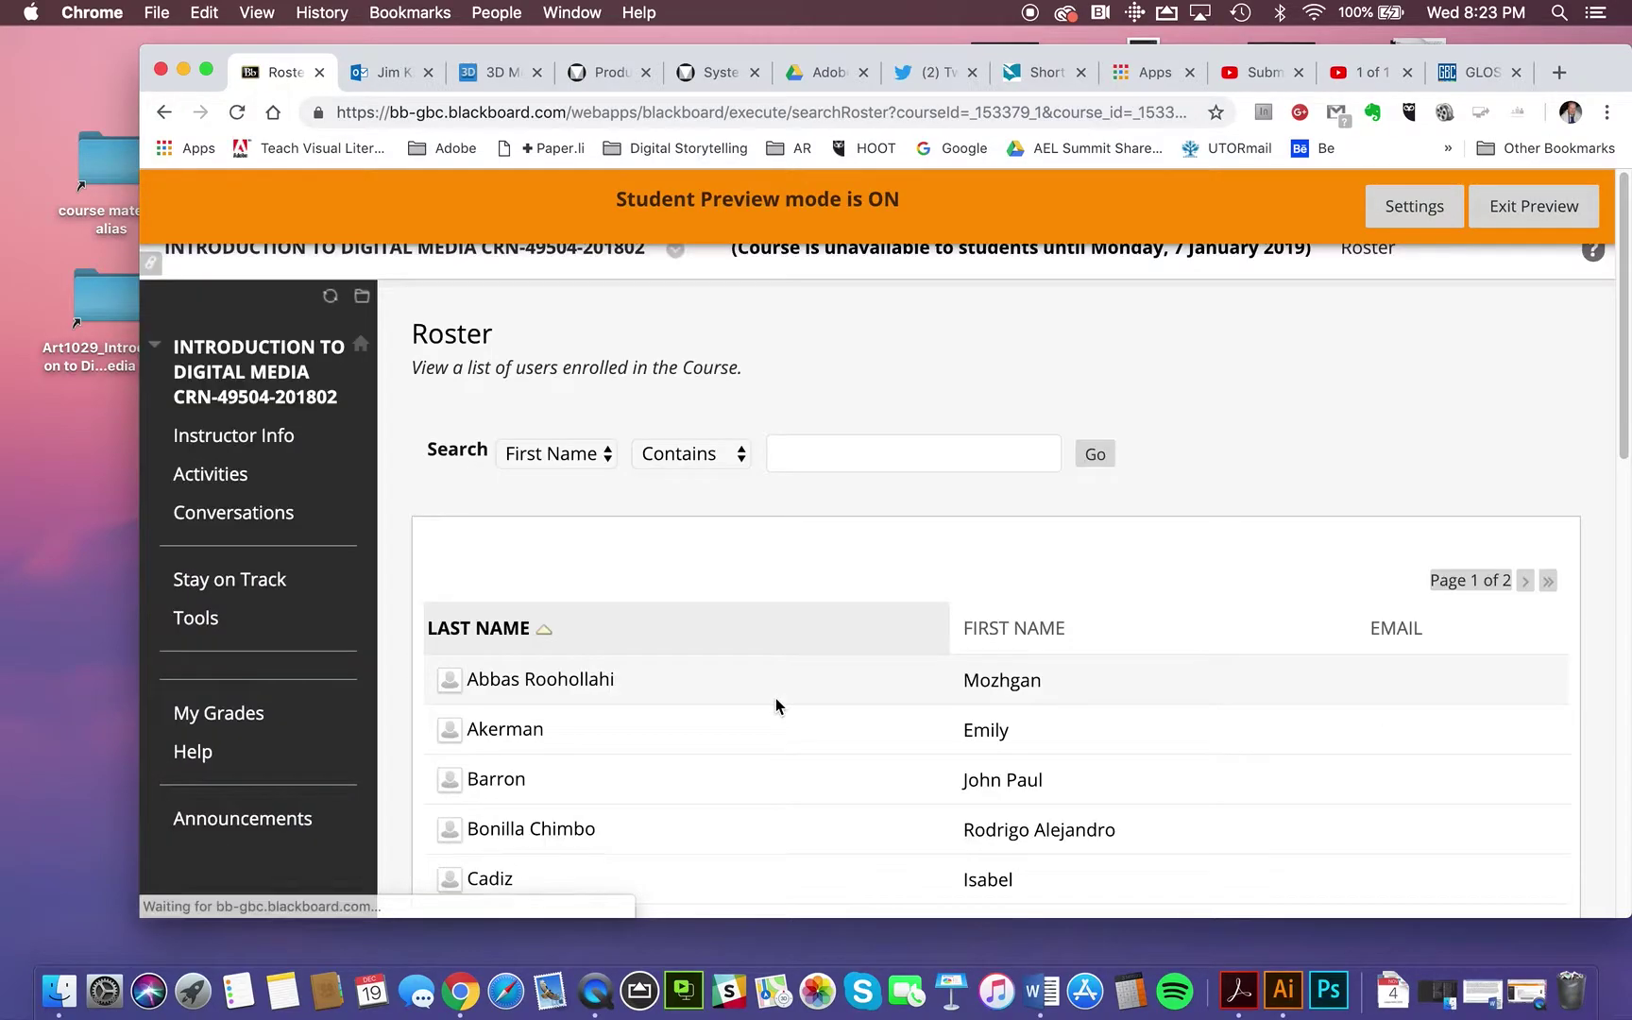
{"action": "scroll", "coordinate": [775, 696], "scroll_direction": "down", "scroll_amount": 5}
{"action": "scroll", "coordinate": [778, 696], "scroll_direction": "down", "scroll_amount": 5}
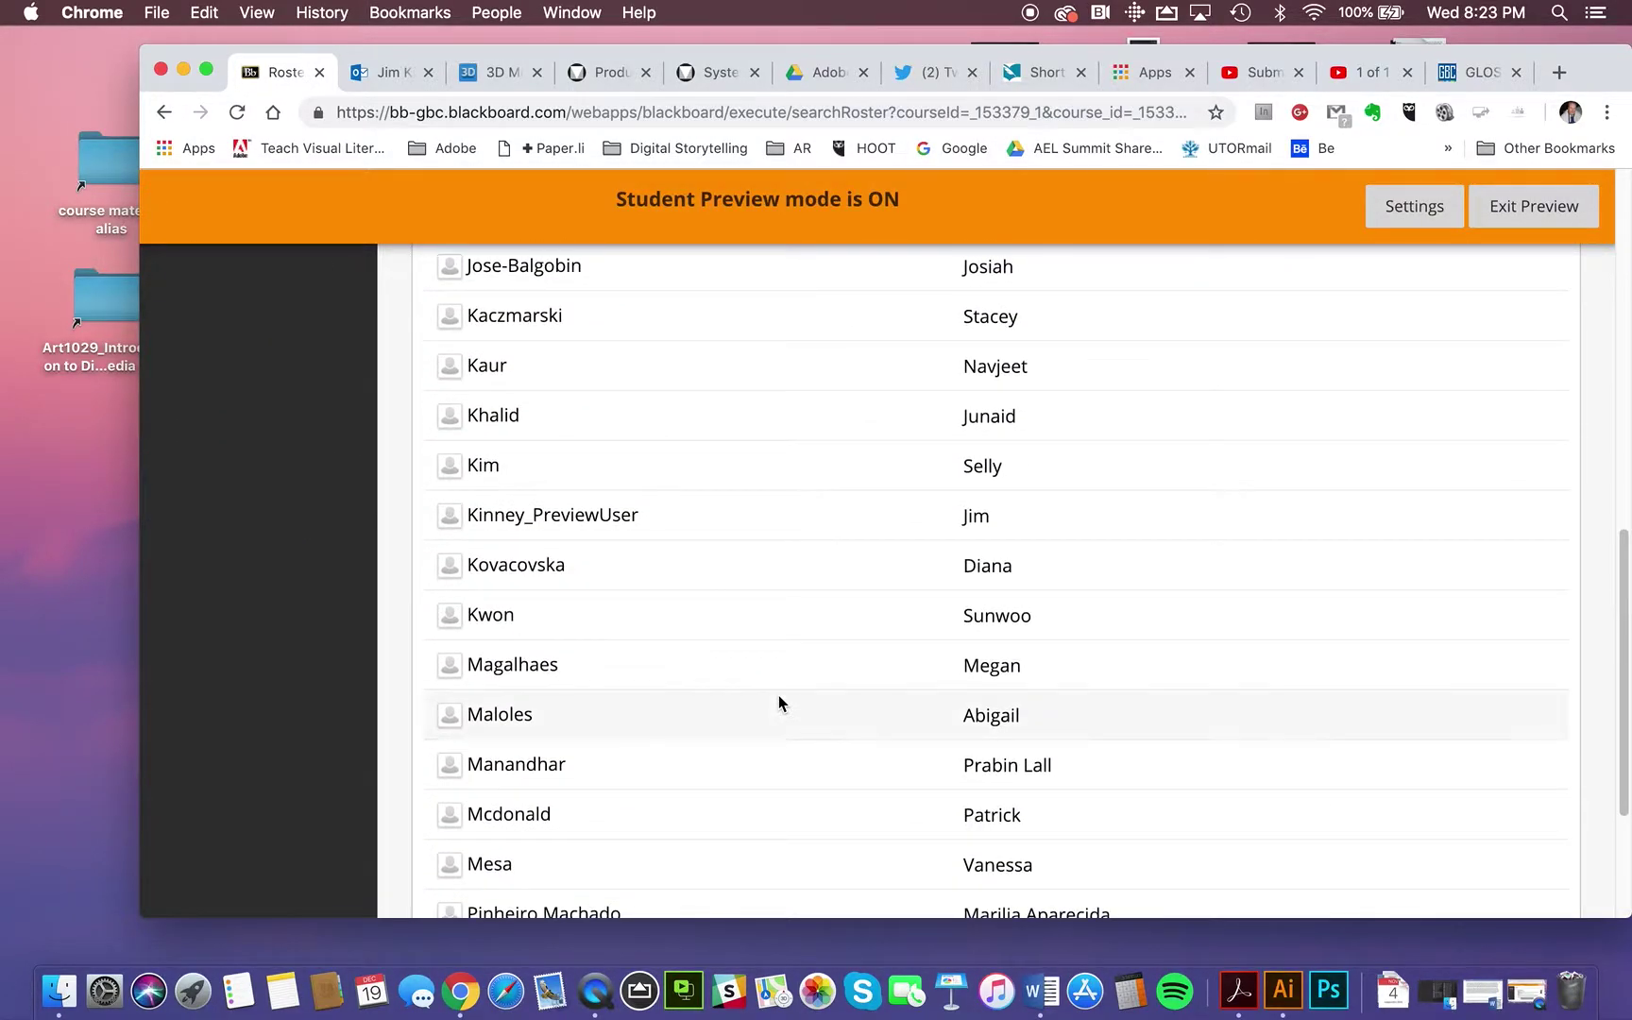
{"action": "scroll", "coordinate": [777, 699], "scroll_direction": "down", "scroll_amount": 1}
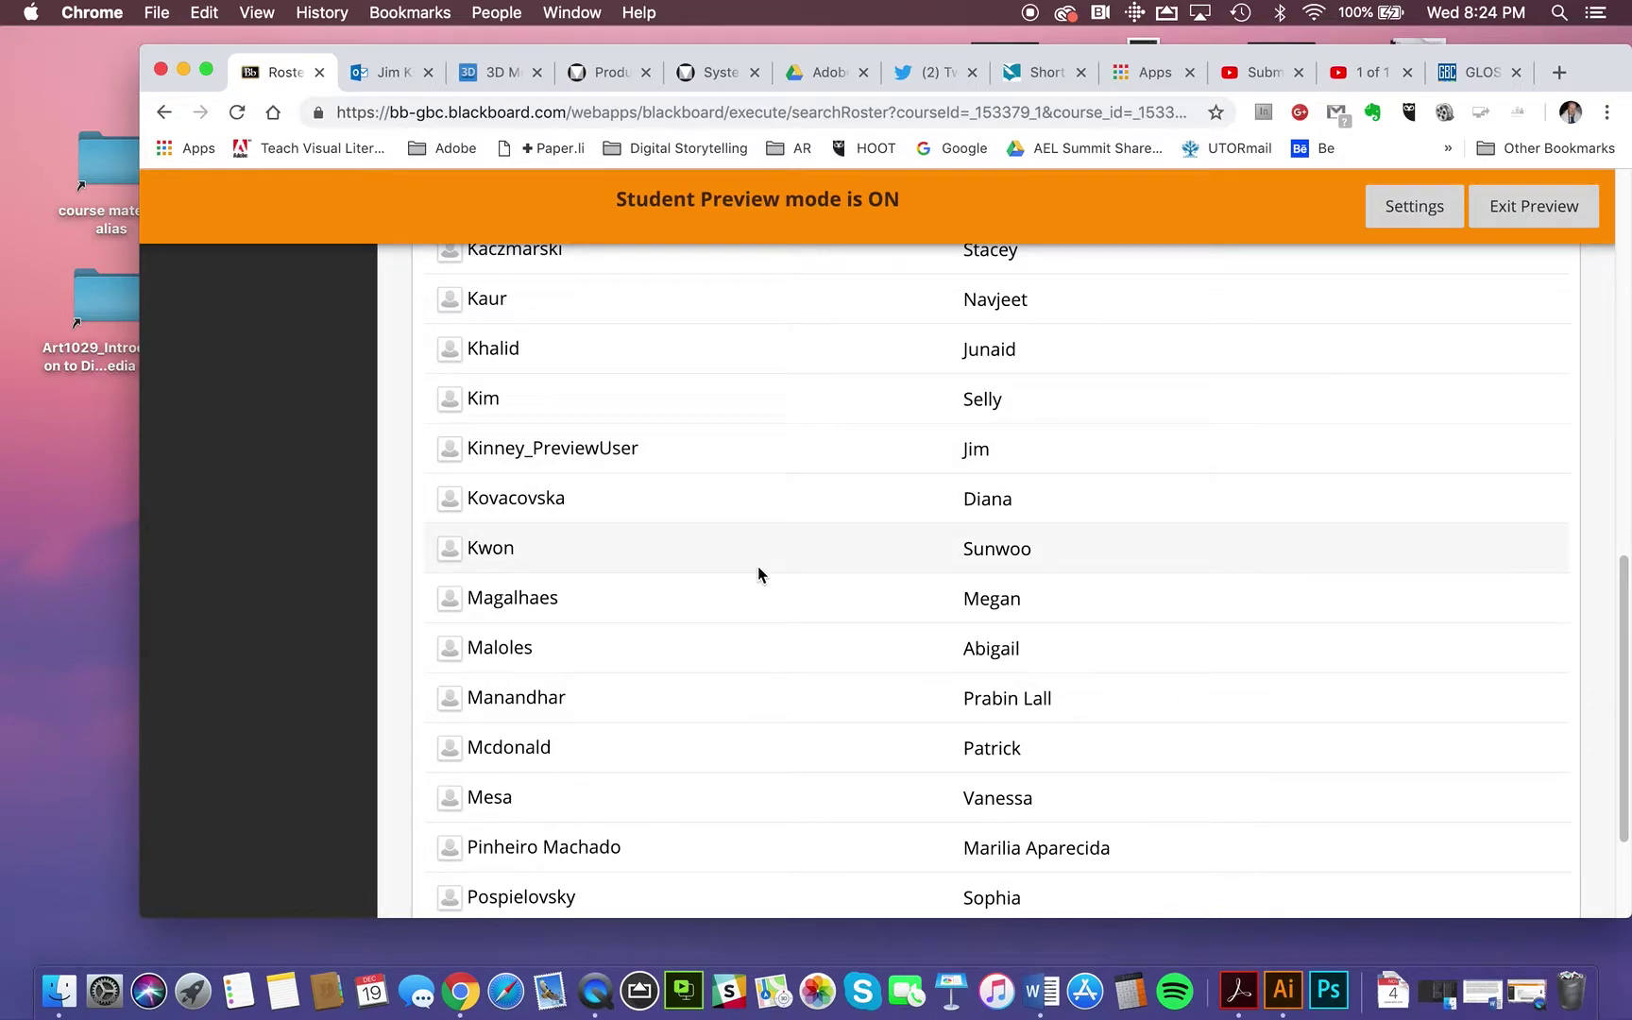
{"action": "scroll", "coordinate": [570, 617], "scroll_direction": "up", "scroll_amount": 15}
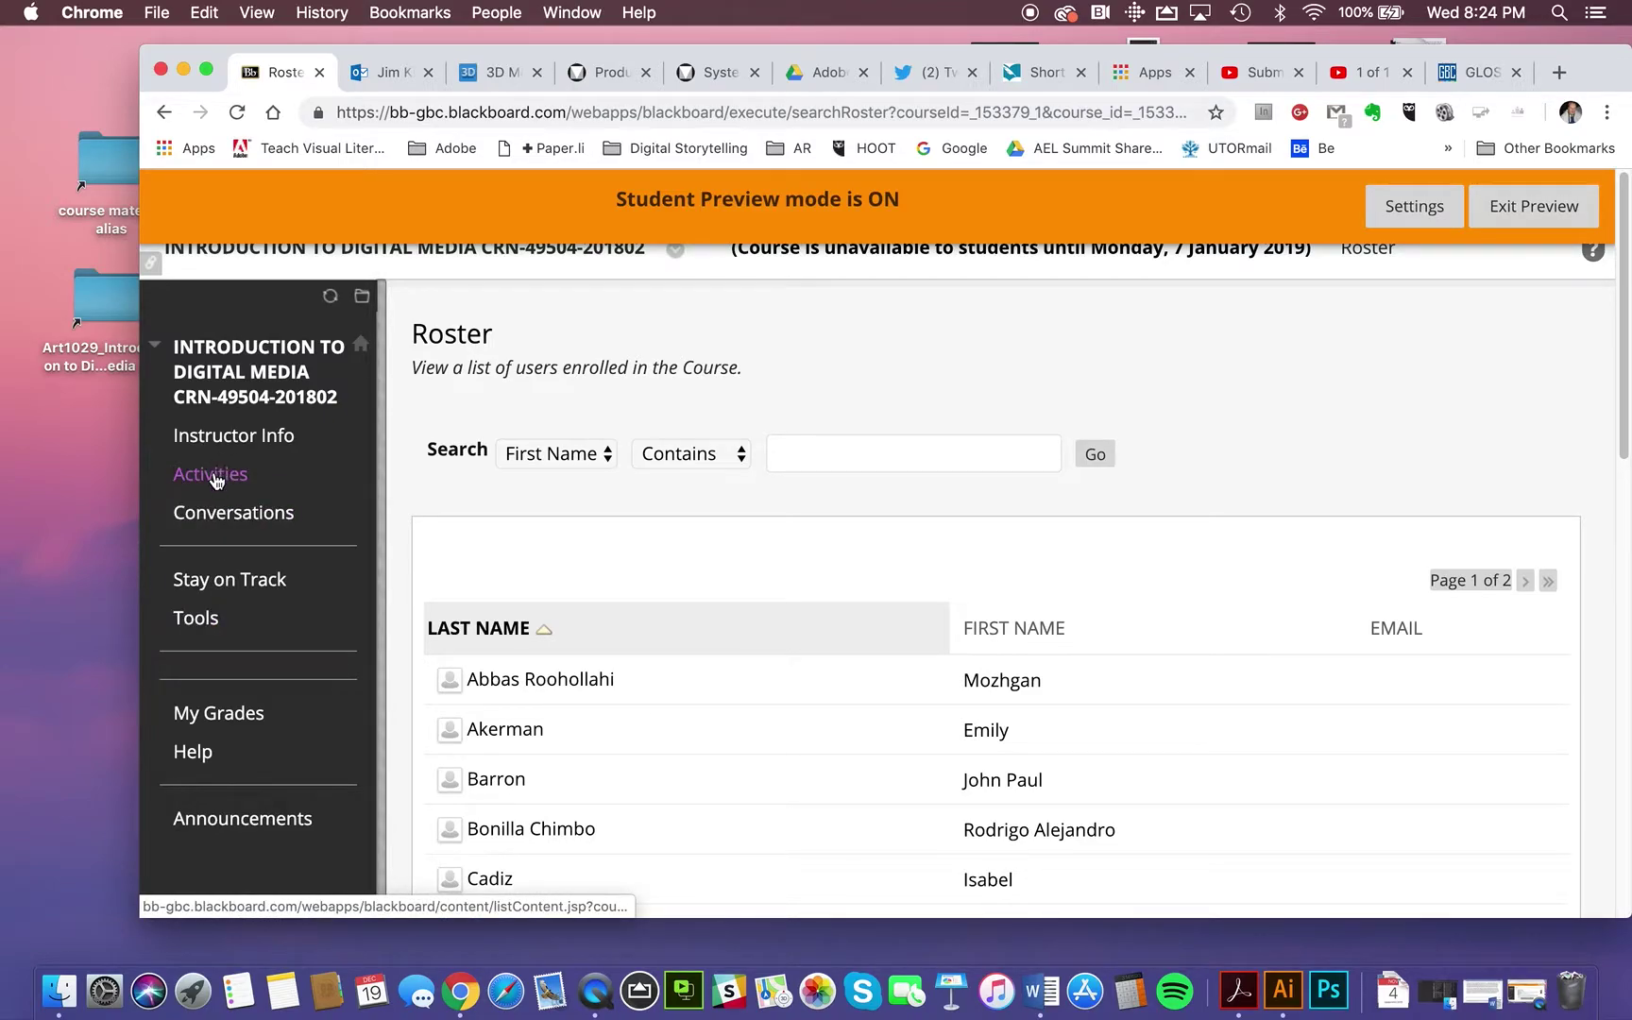
Step: Return via Activities and Class 1 to the avatar assignment's evaluation overview
{"action": "left_click", "coordinate": [212, 475]}
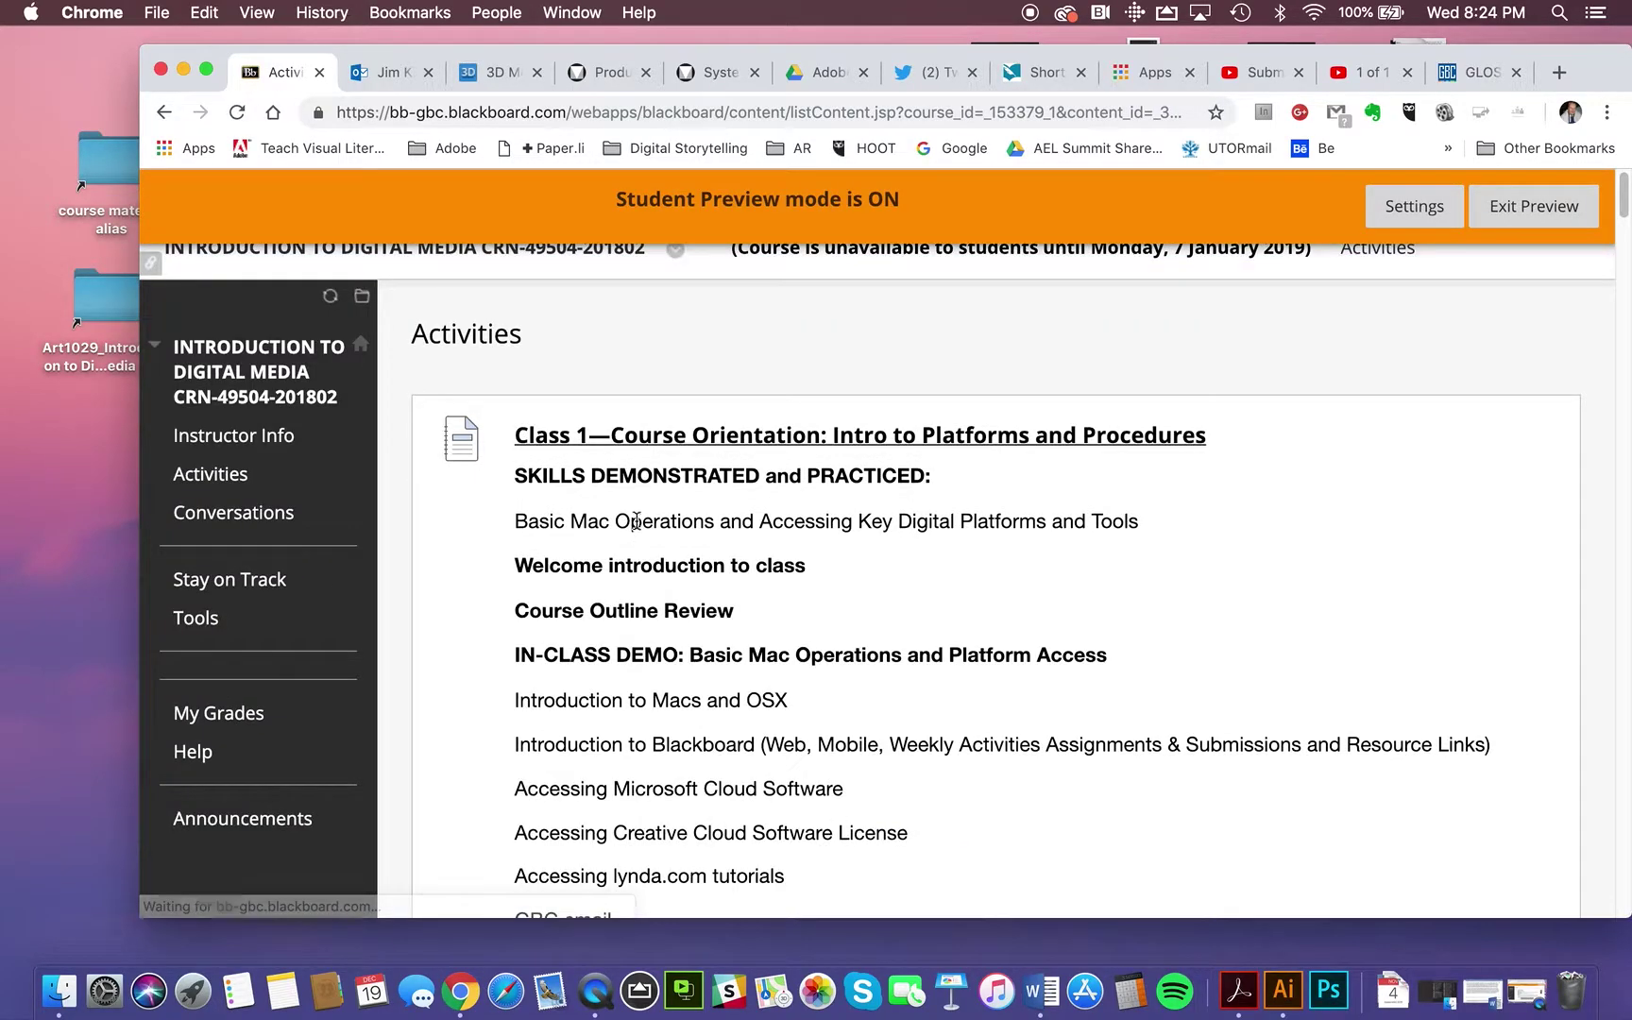
{"action": "left_click", "coordinate": [612, 437]}
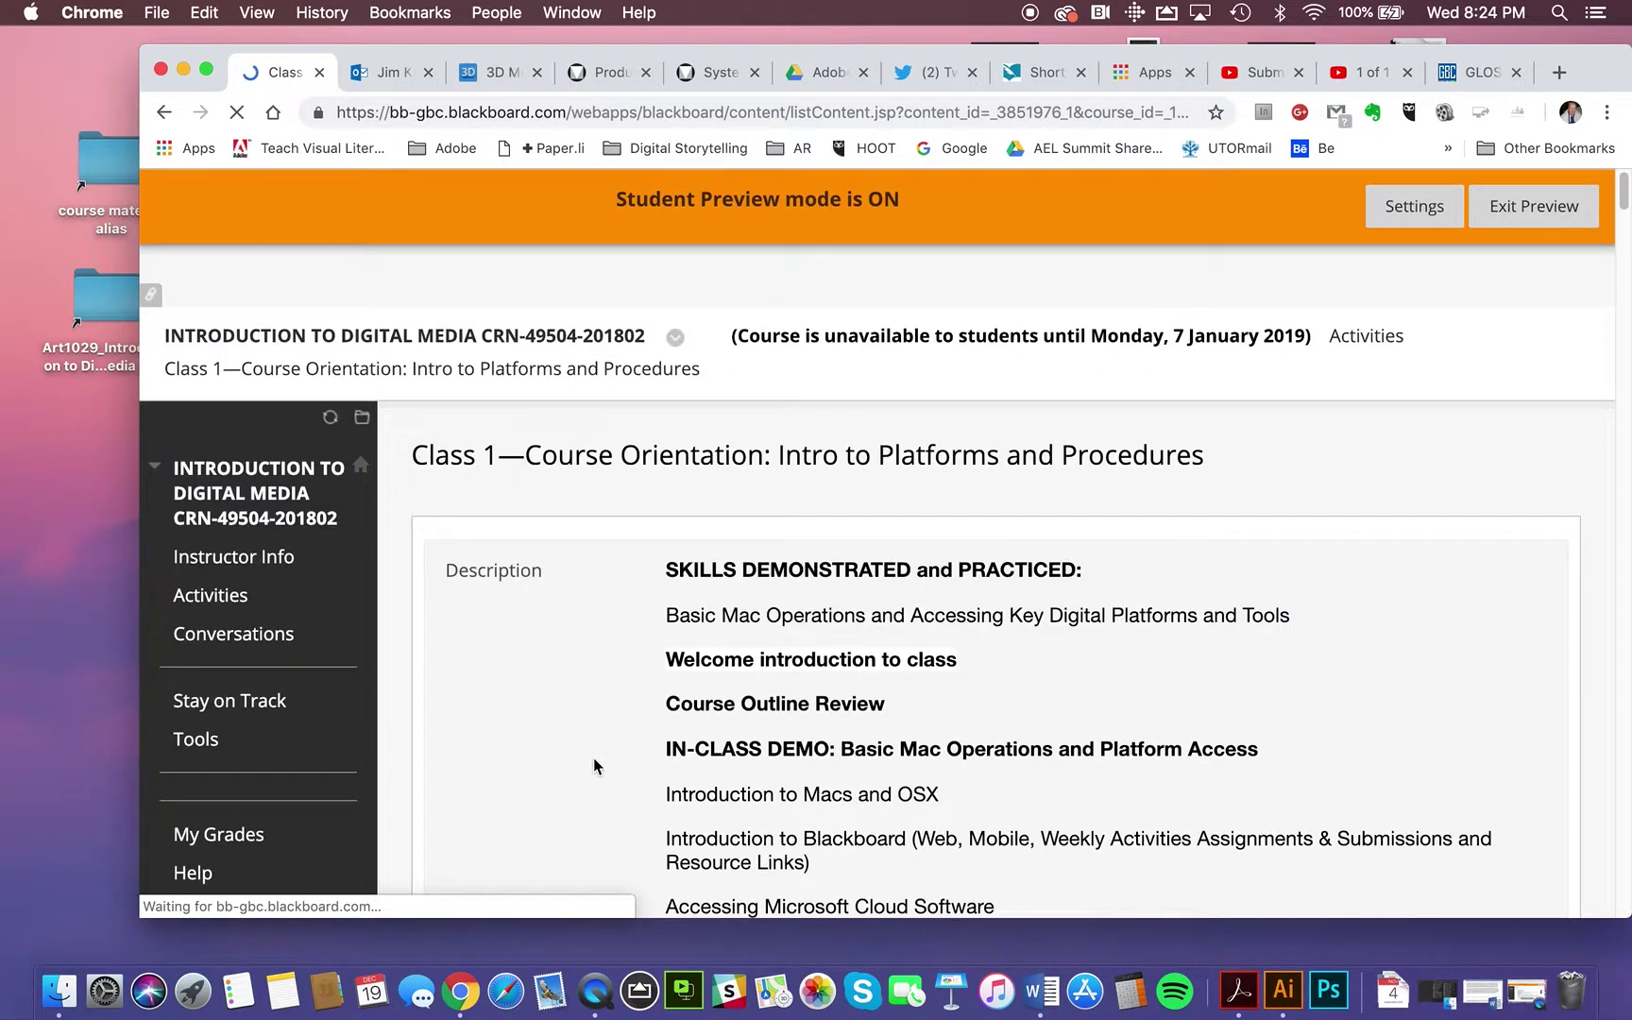
{"action": "scroll", "coordinate": [593, 757], "scroll_direction": "down", "scroll_amount": 15}
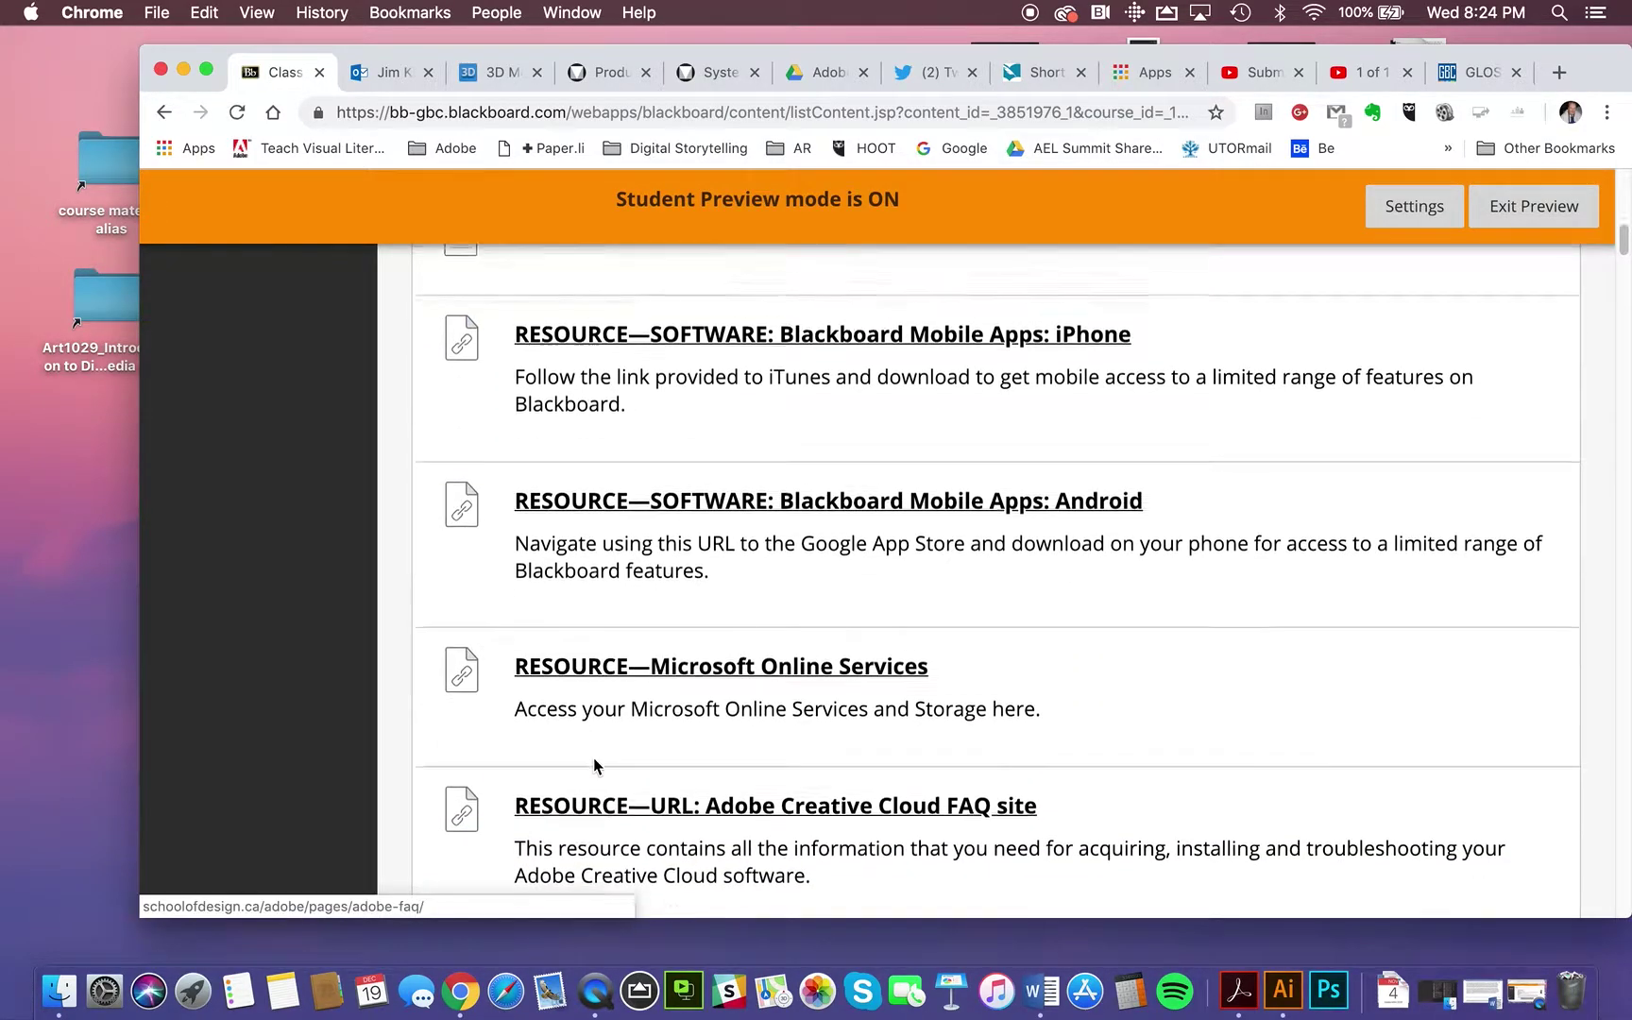
{"action": "scroll", "coordinate": [592, 758], "scroll_direction": "down", "scroll_amount": 15}
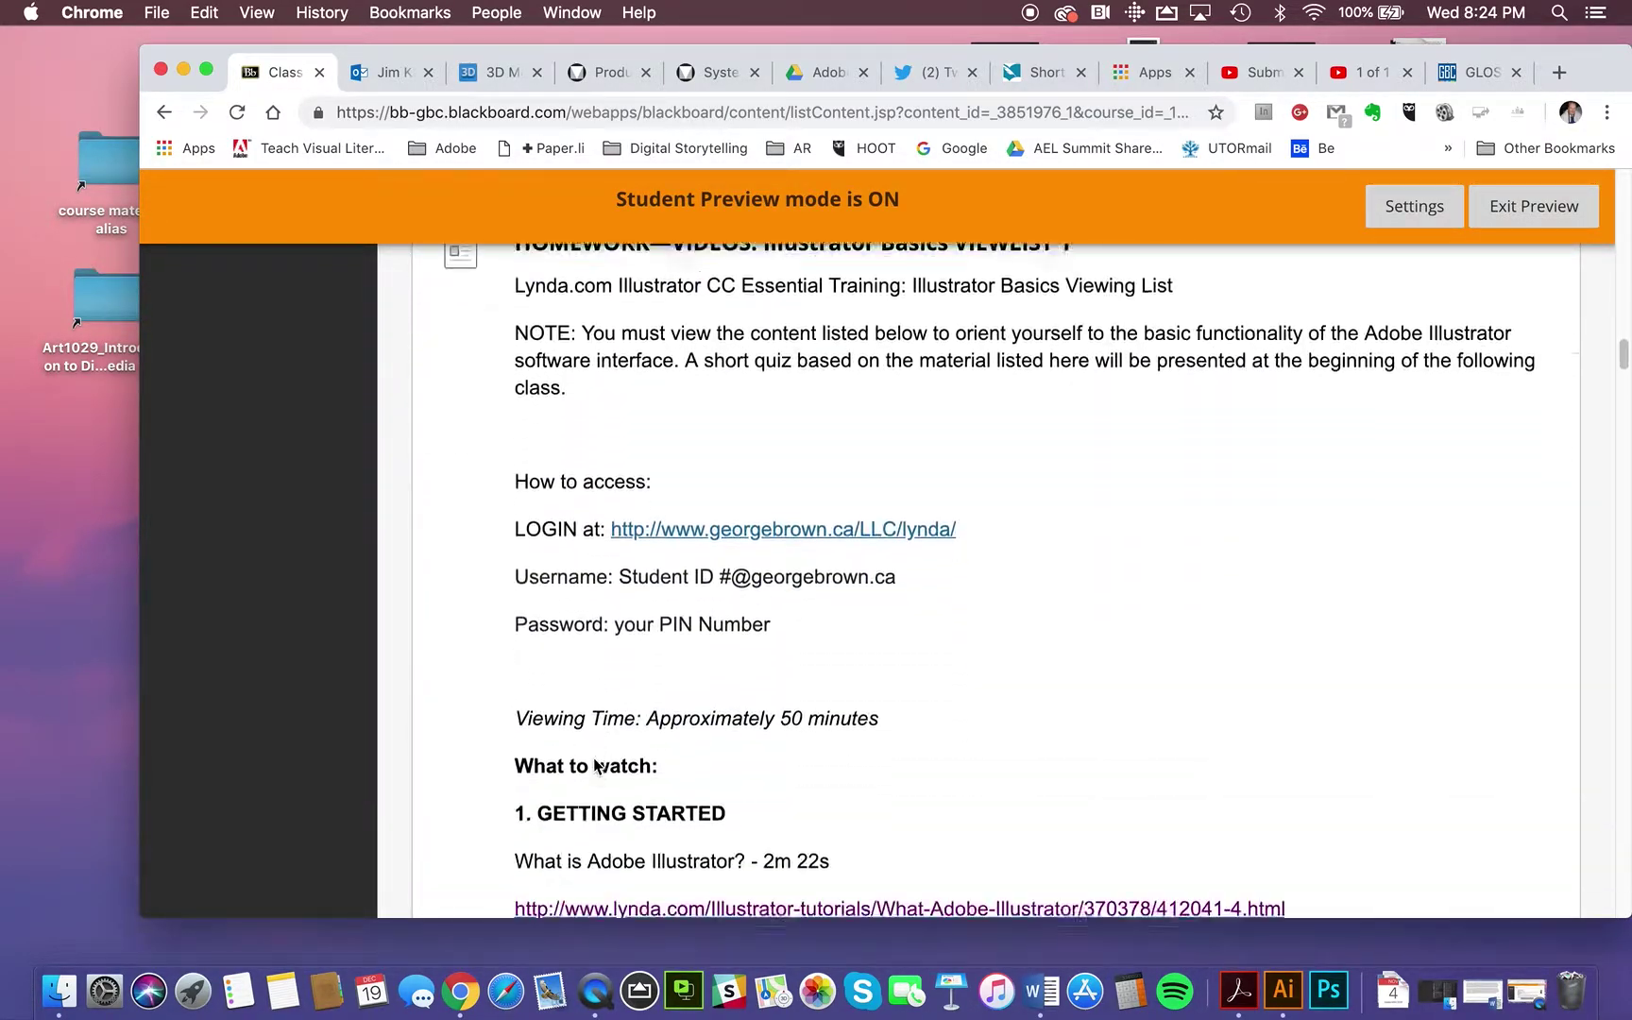
{"action": "scroll", "coordinate": [593, 758], "scroll_direction": "down", "scroll_amount": 20}
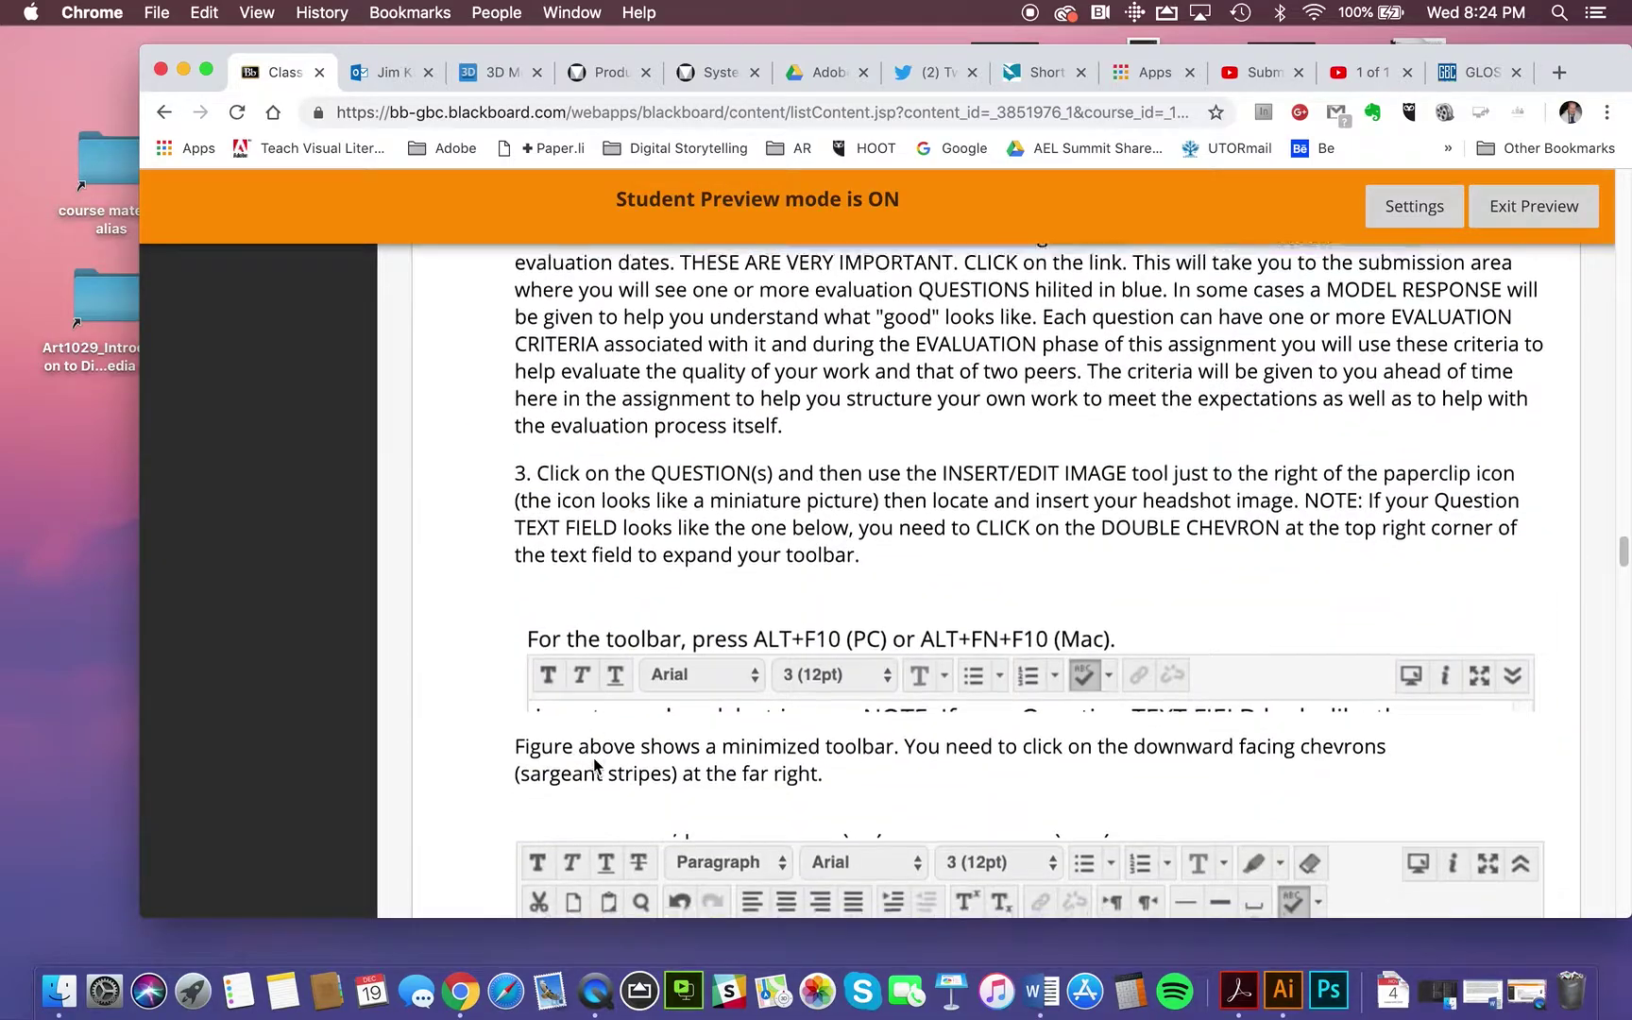
{"action": "scroll", "coordinate": [595, 765], "scroll_direction": "up", "scroll_amount": 15}
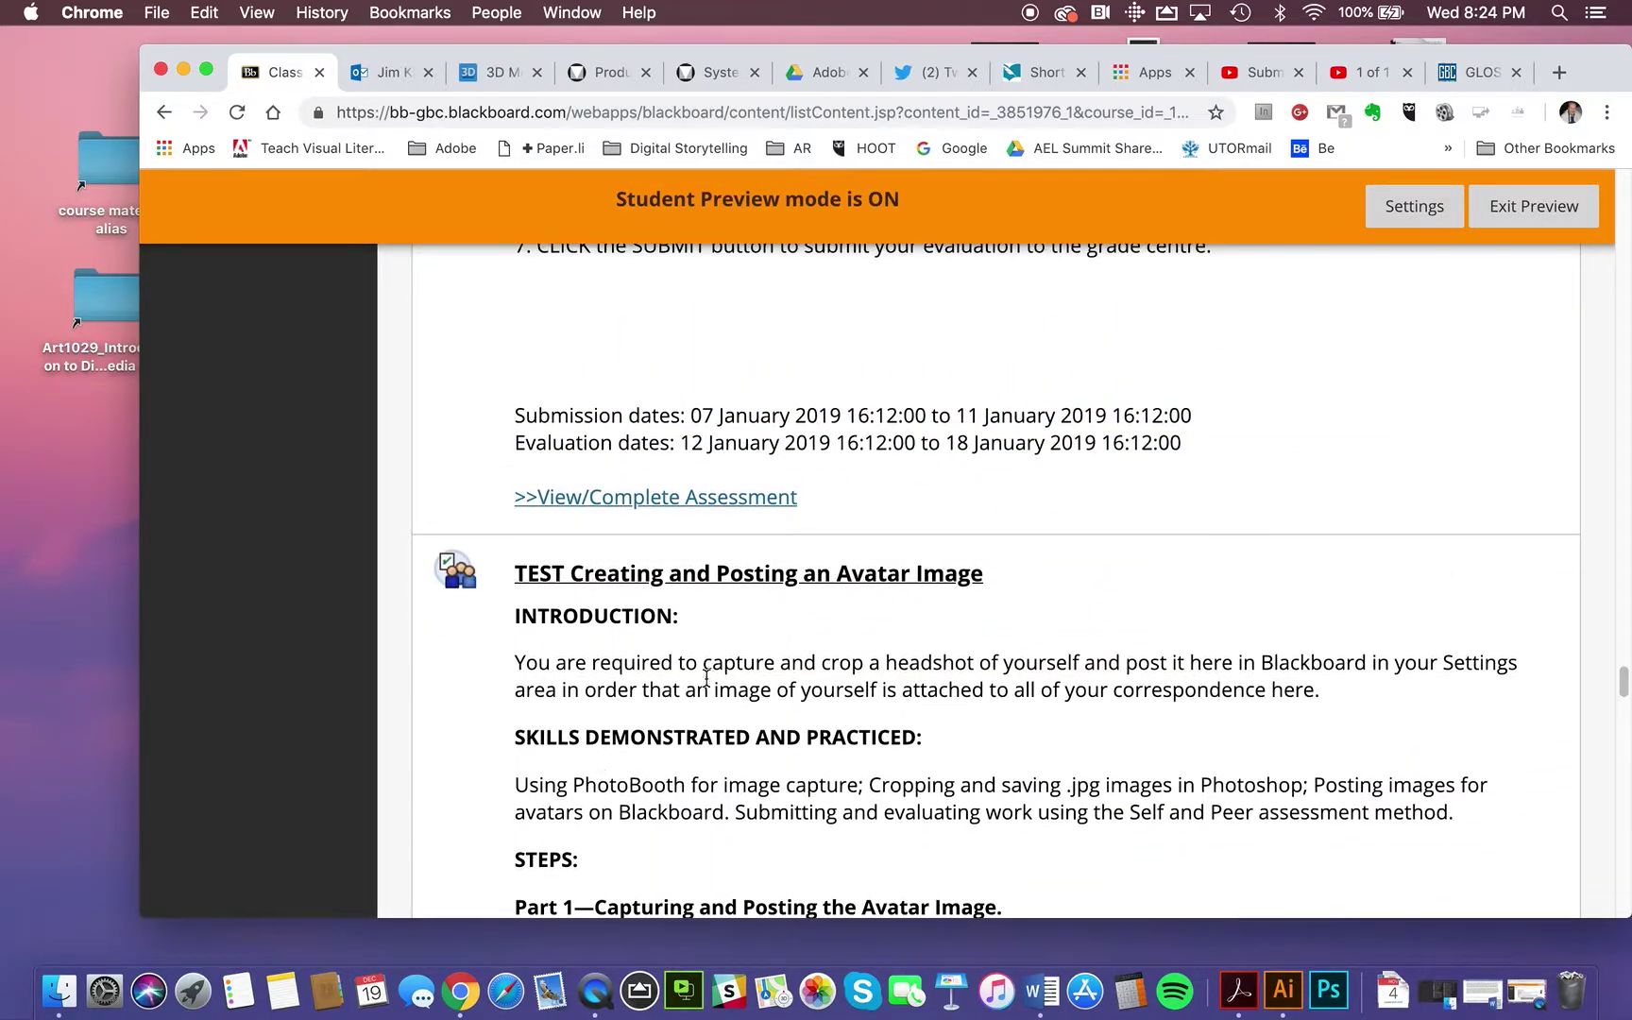
{"action": "left_click", "coordinate": [775, 587]}
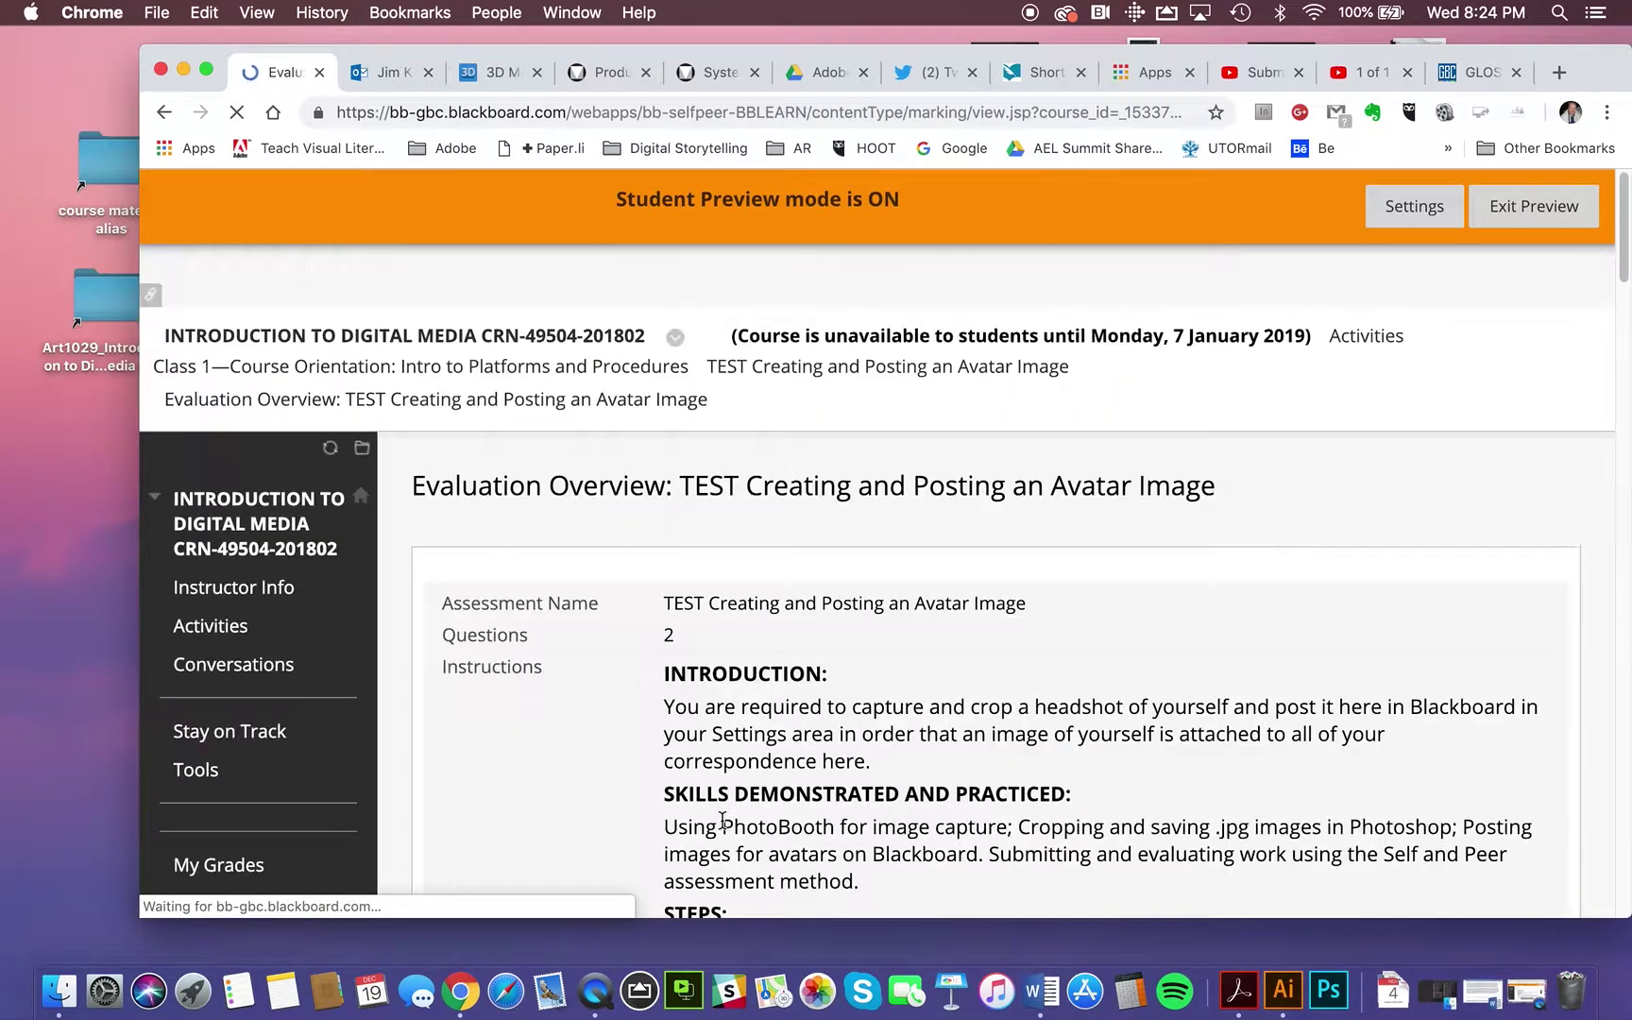
{"action": "scroll", "coordinate": [774, 698], "scroll_direction": "down", "scroll_amount": 8}
{"action": "scroll", "coordinate": [774, 699], "scroll_direction": "down", "scroll_amount": 7}
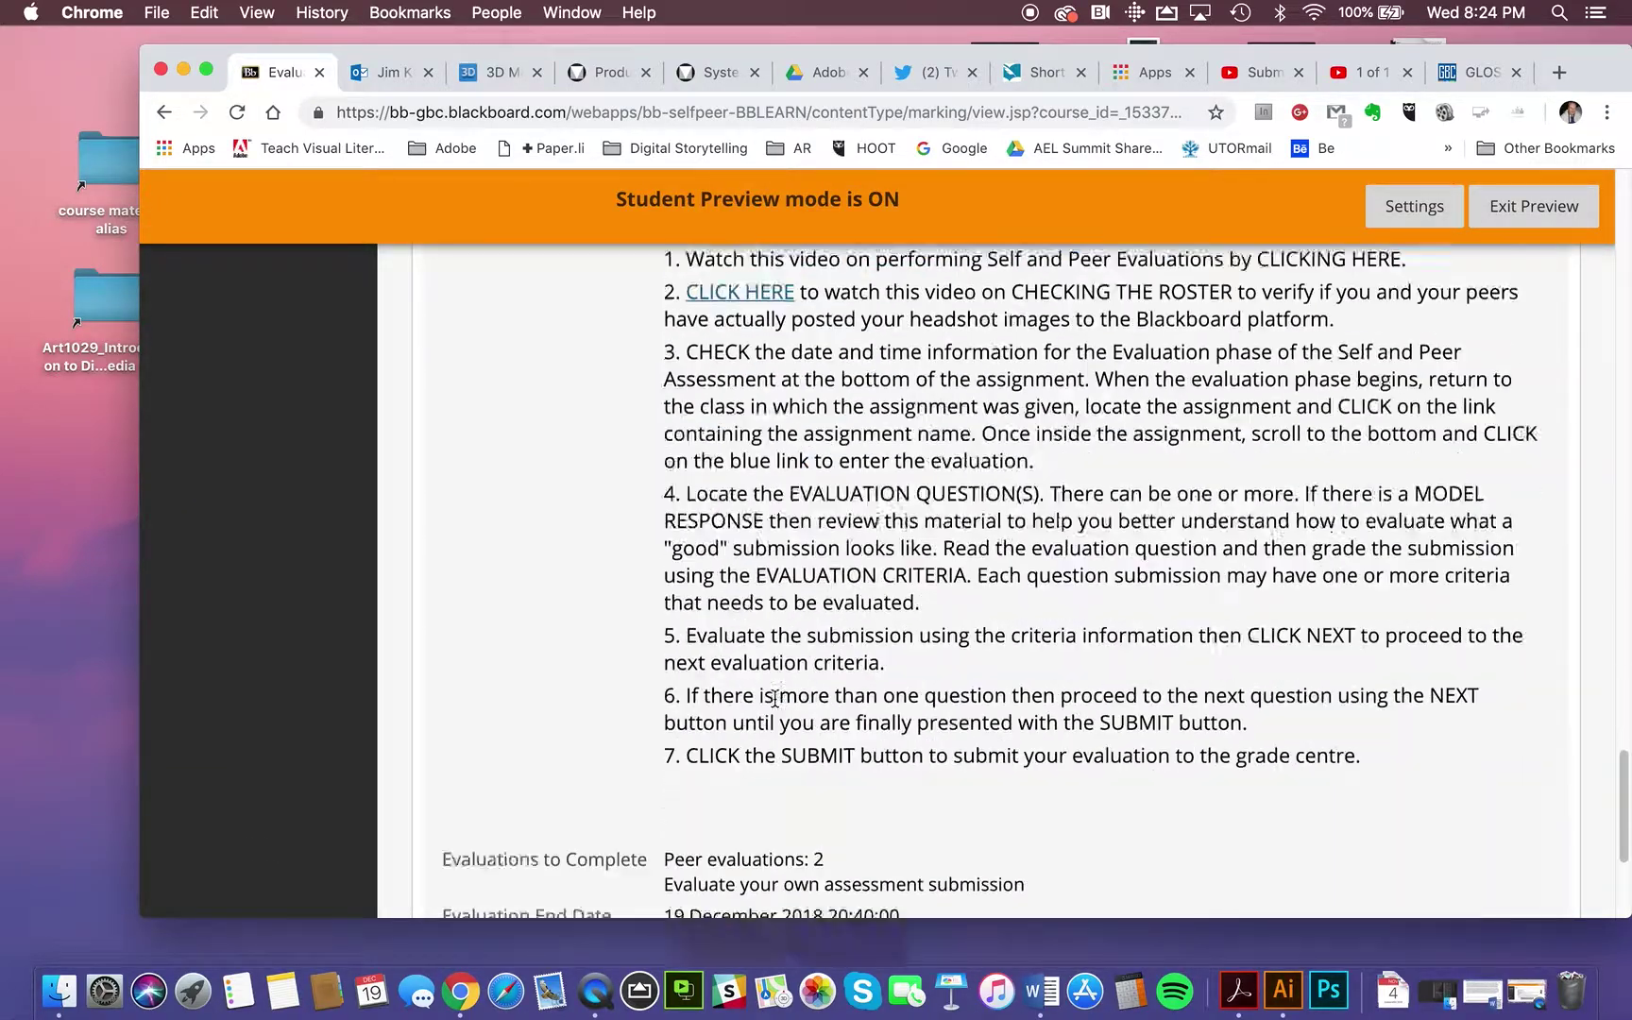
{"action": "scroll", "coordinate": [774, 697], "scroll_direction": "down", "scroll_amount": 5}
Step: Reopen the self-evaluation and resubmit it with Question 2 left at 0 points
{"action": "left_click", "coordinate": [576, 783]}
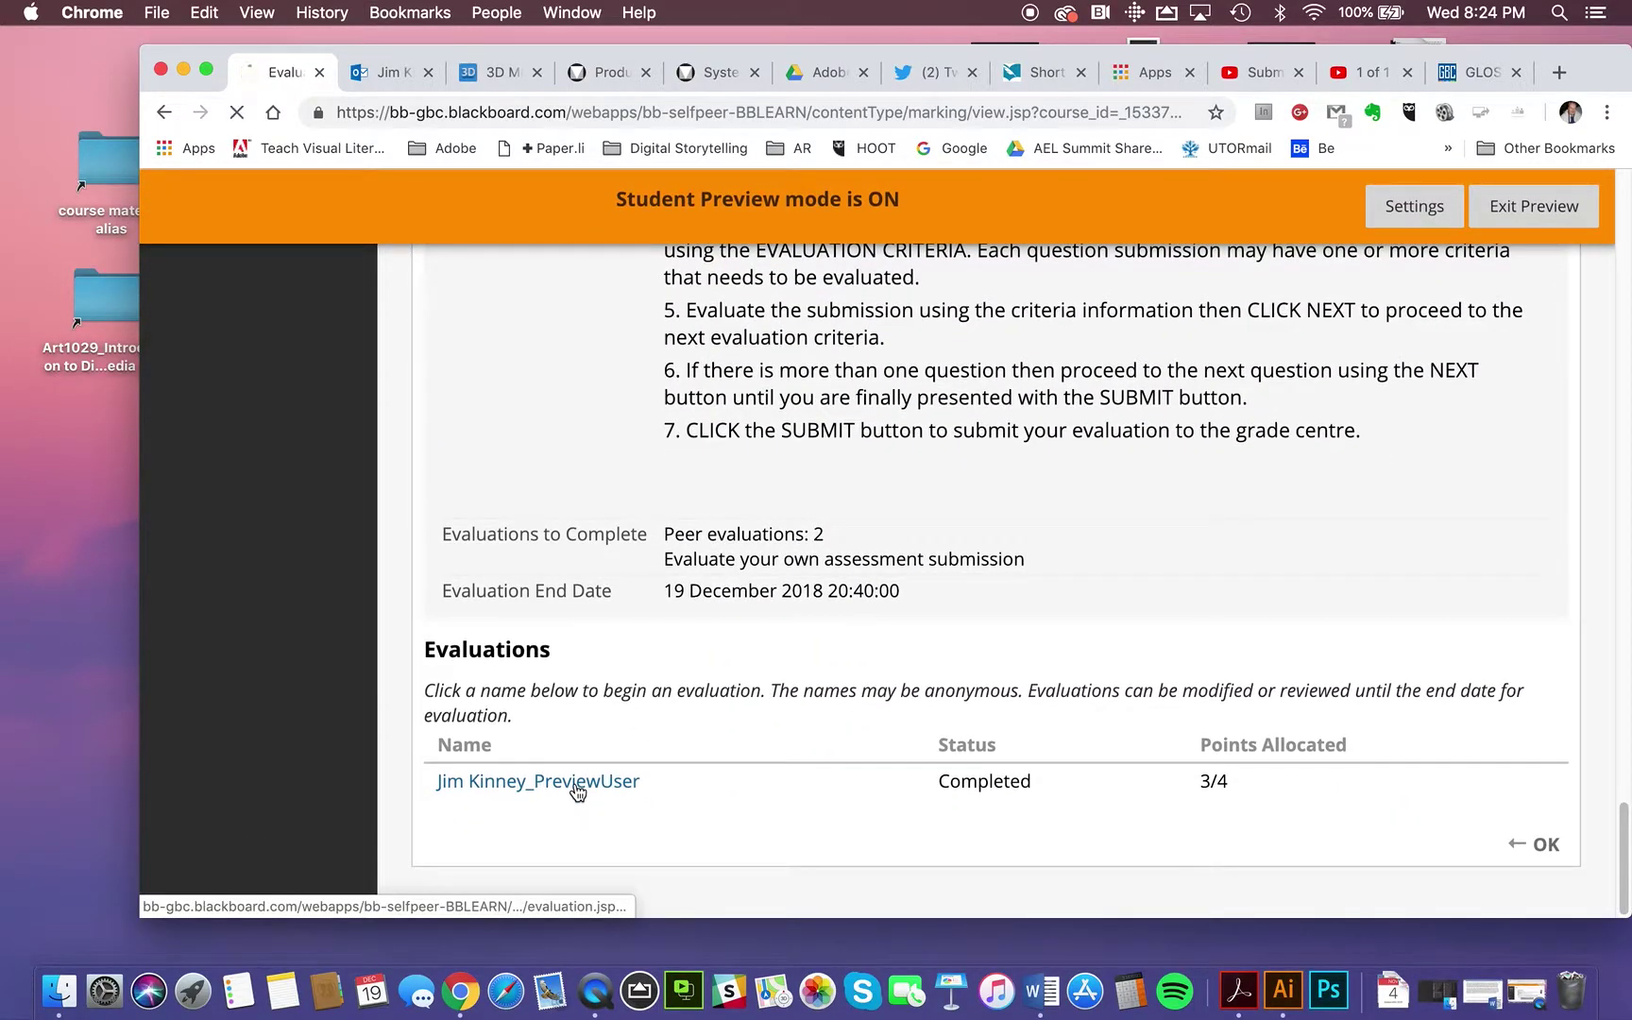
{"action": "scroll", "coordinate": [748, 736], "scroll_direction": "down", "scroll_amount": 3}
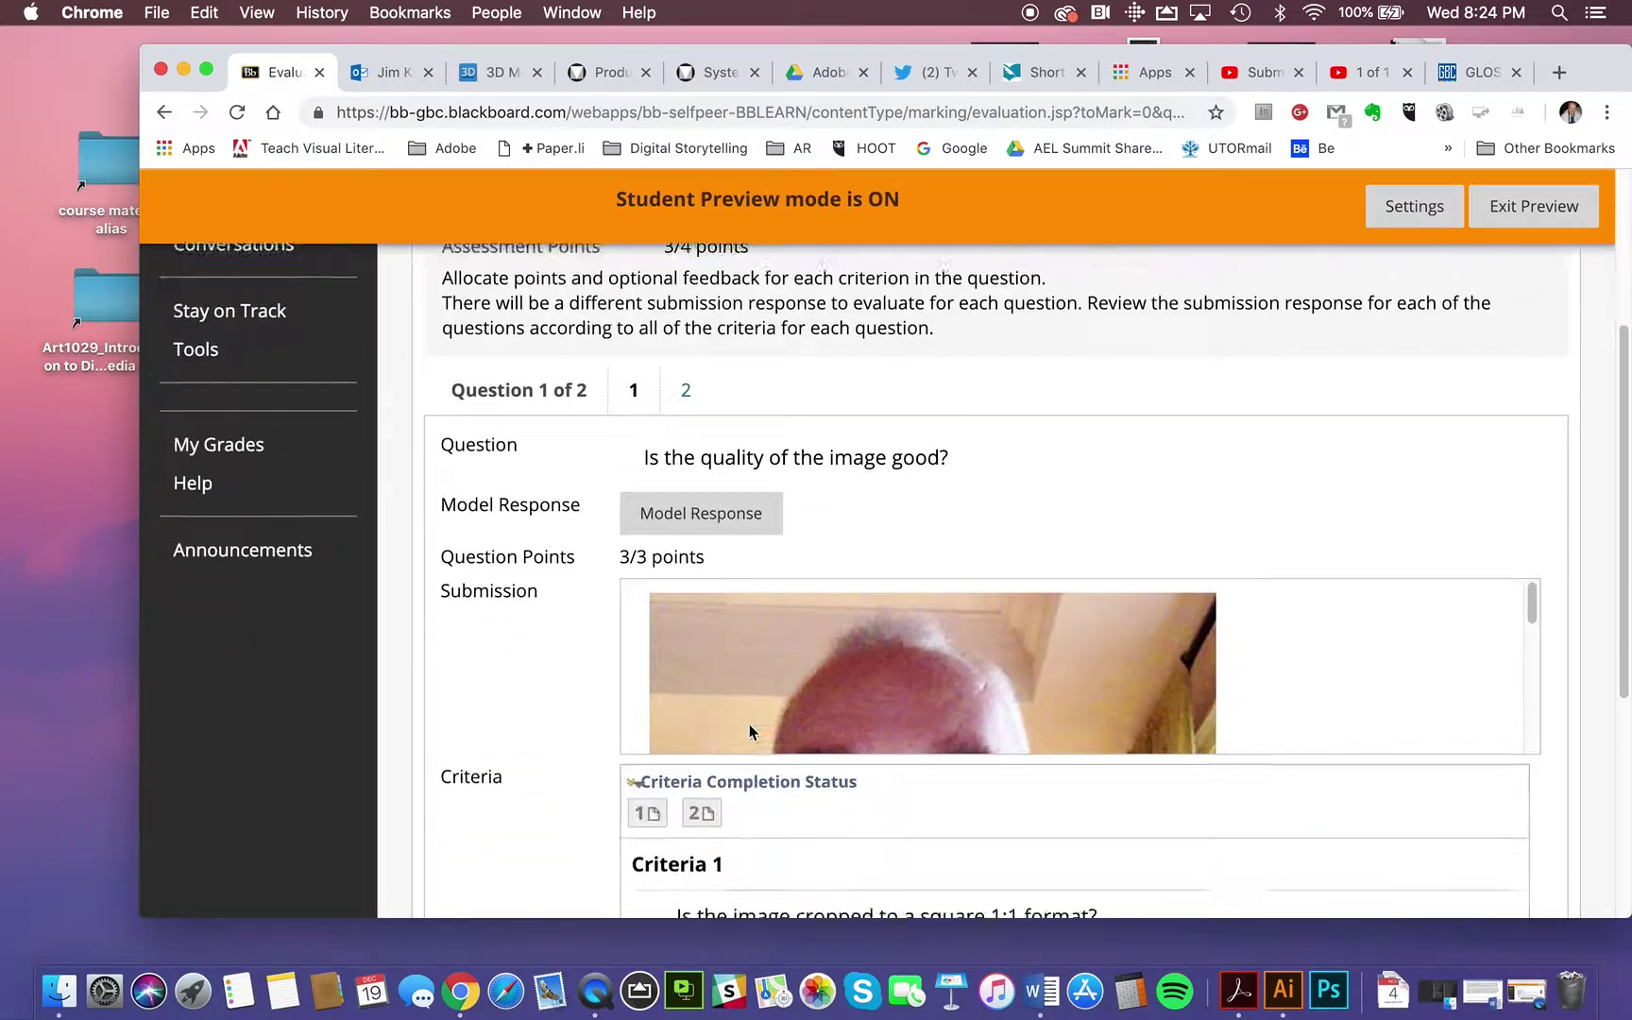
{"action": "scroll", "coordinate": [748, 729], "scroll_direction": "down", "scroll_amount": 1}
{"action": "left_click", "coordinate": [685, 358]}
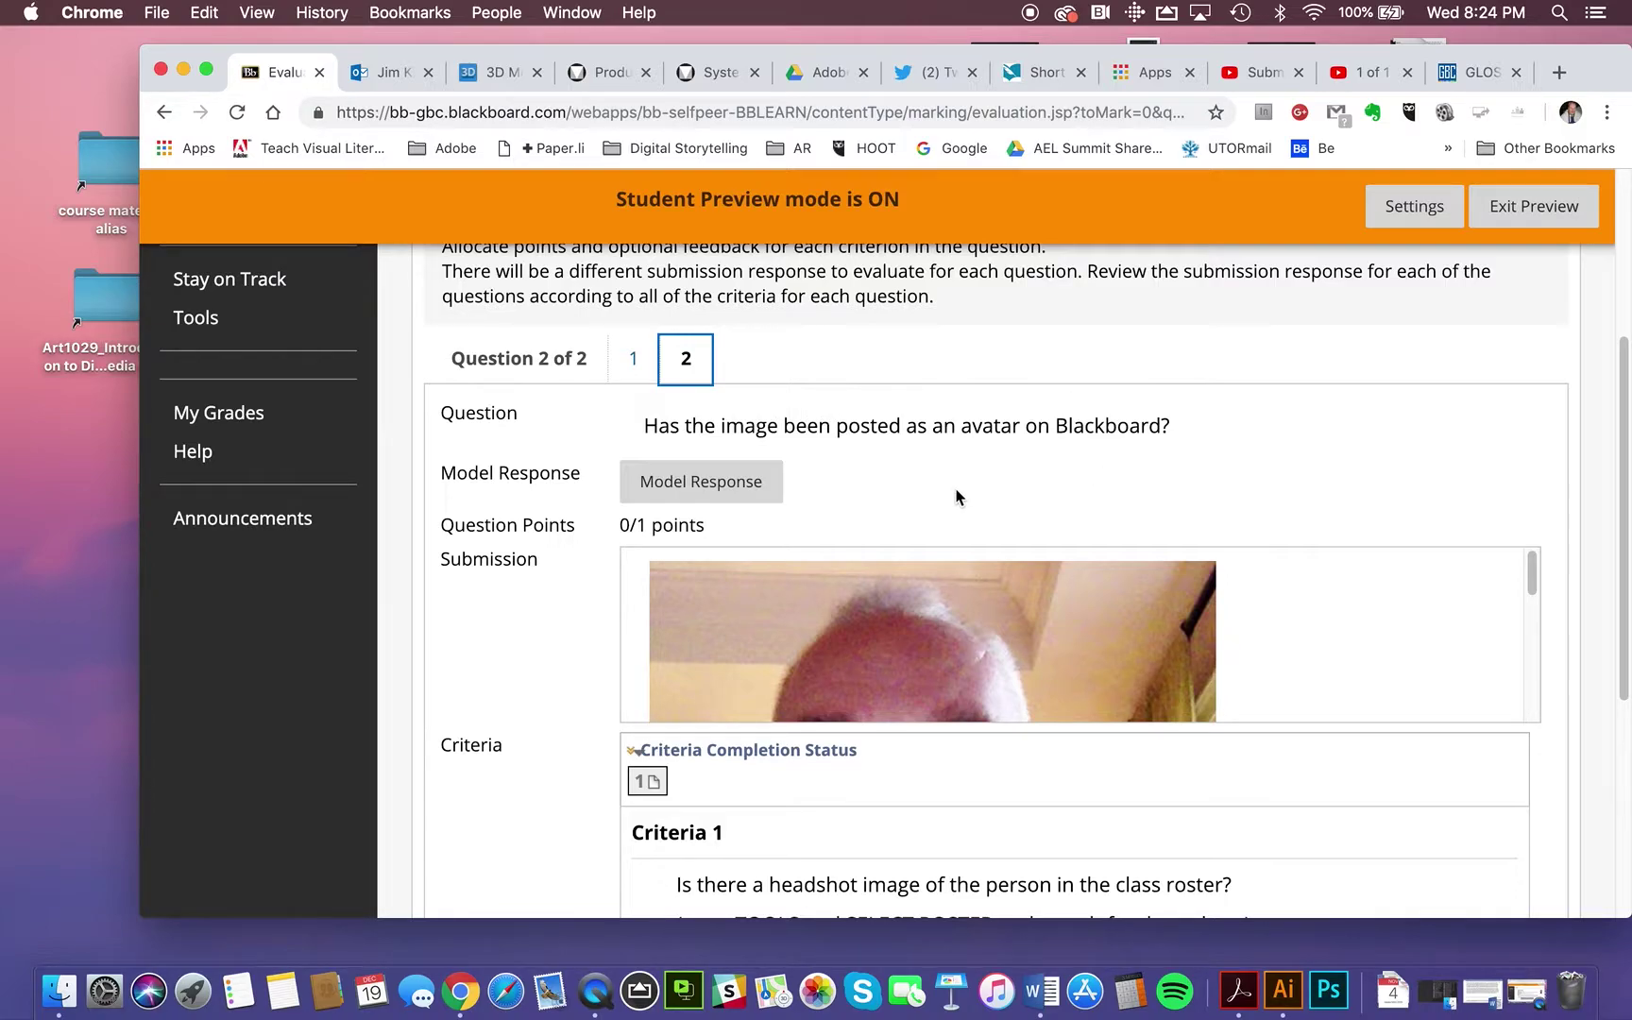
{"action": "scroll", "coordinate": [956, 497], "scroll_direction": "down", "scroll_amount": 5}
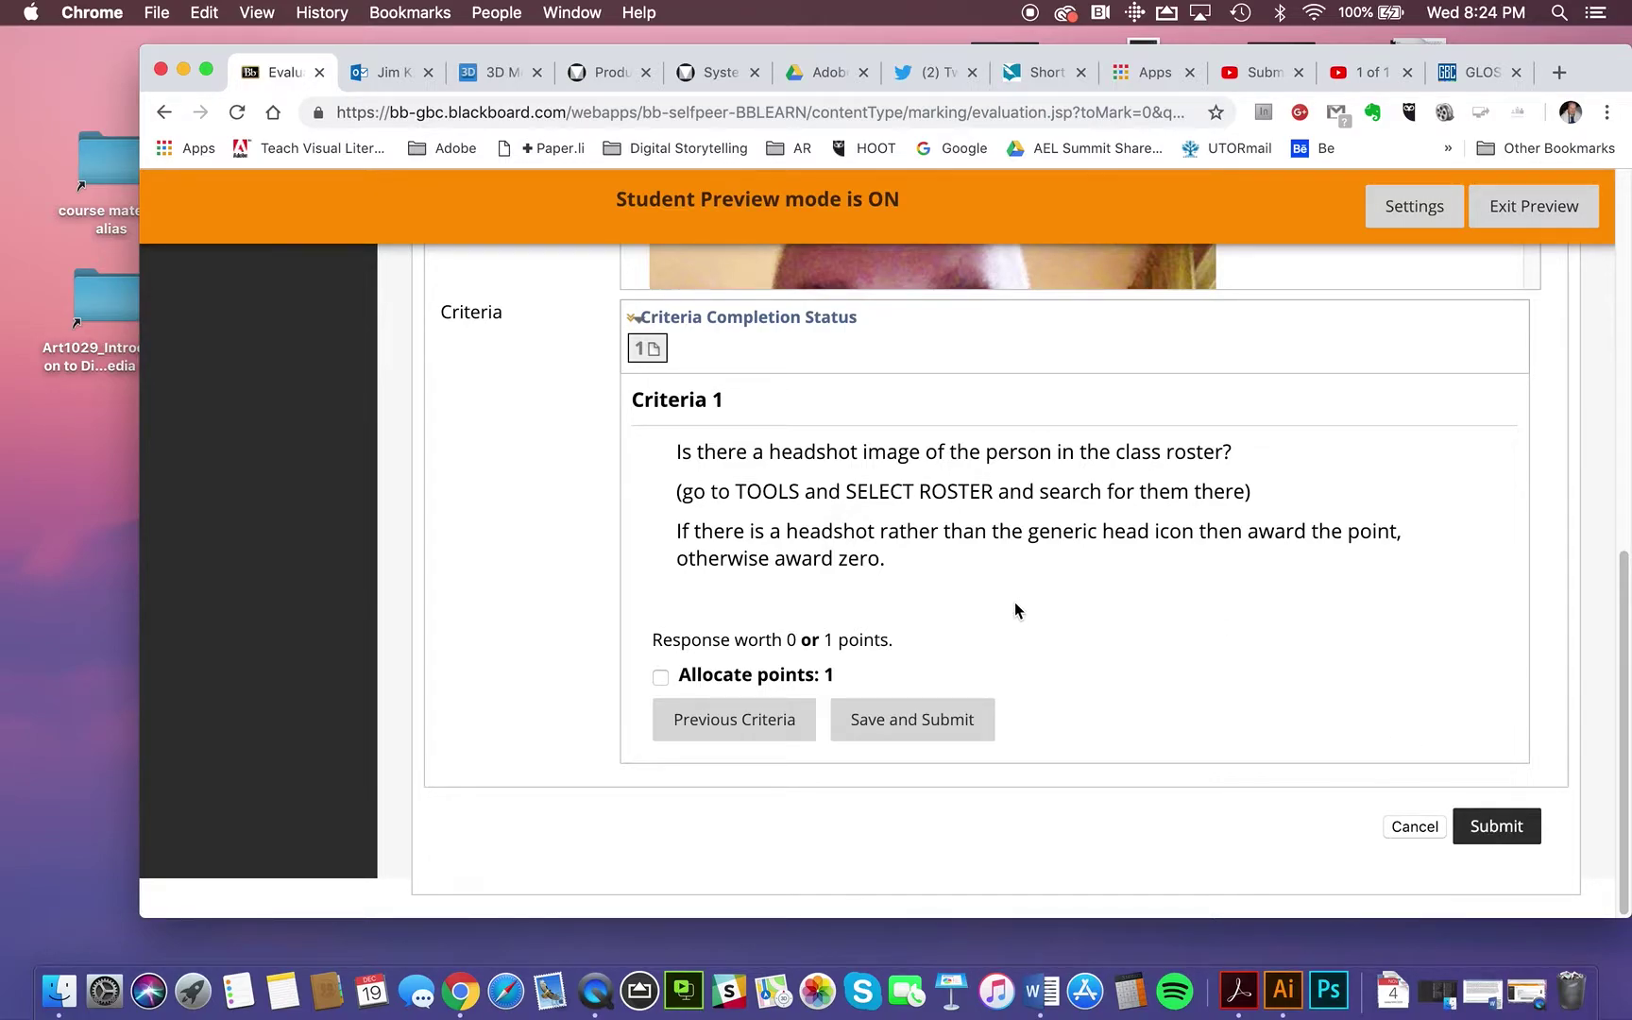
{"action": "scroll", "coordinate": [1015, 601], "scroll_direction": "up", "scroll_amount": 2}
{"action": "scroll", "coordinate": [1015, 601], "scroll_direction": "down", "scroll_amount": 2}
{"action": "left_click", "coordinate": [1497, 826]}
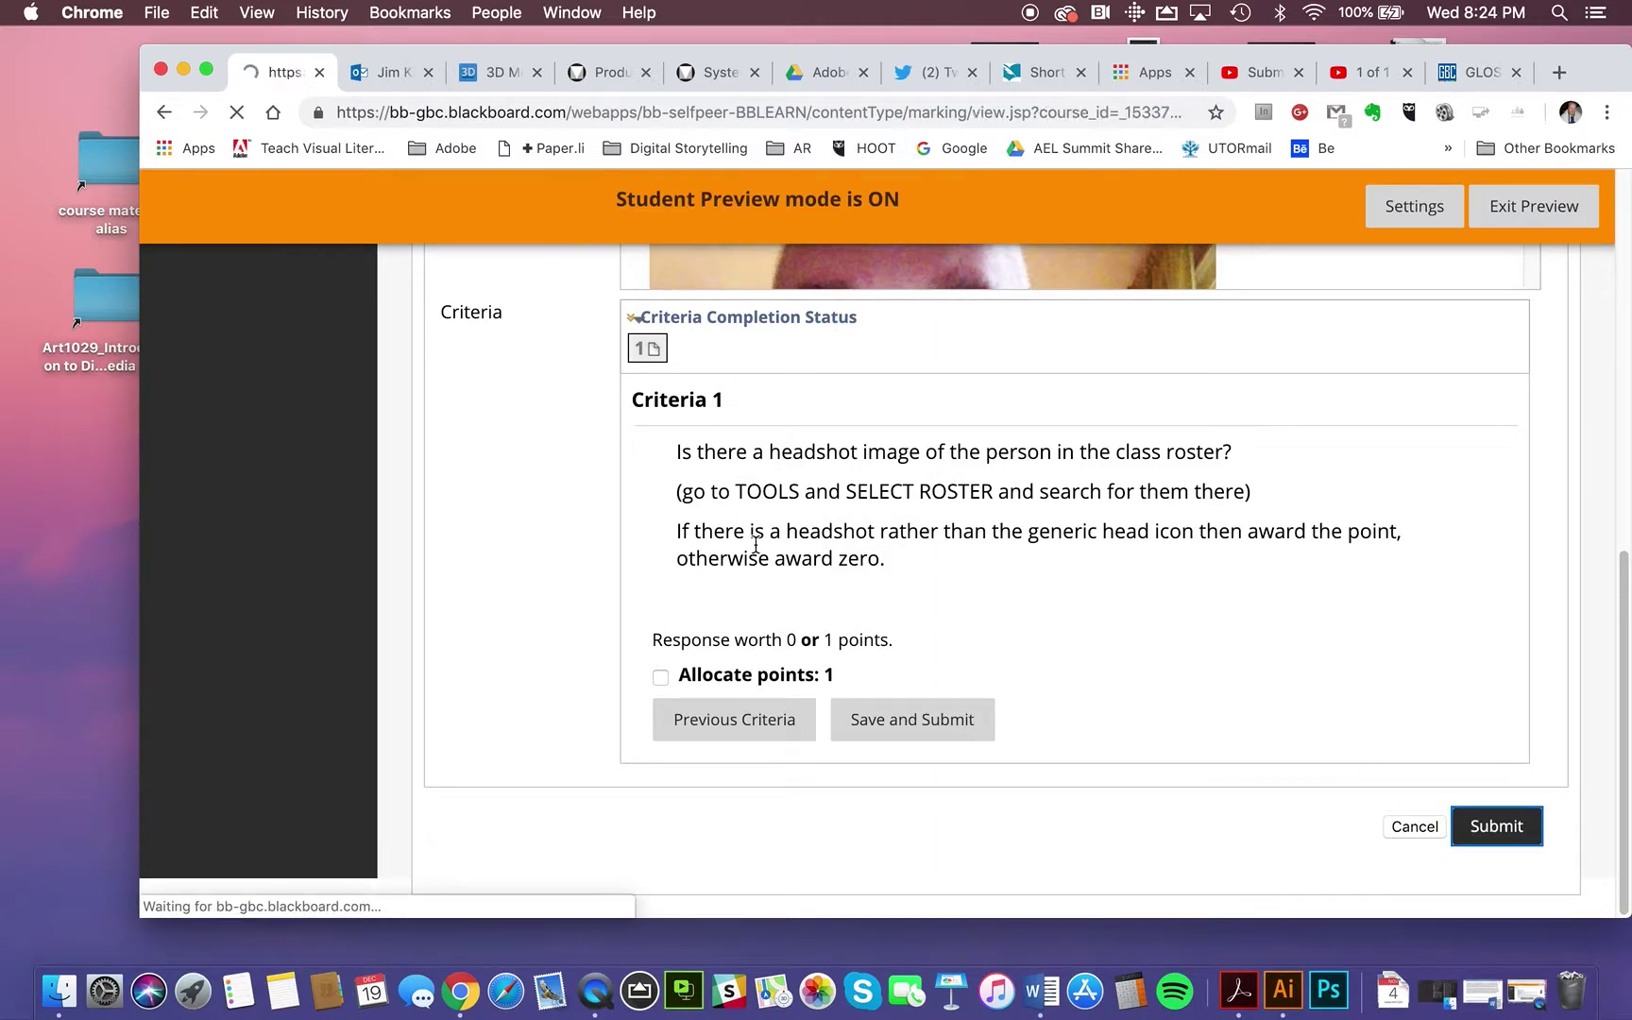
{"action": "scroll", "coordinate": [556, 618], "scroll_direction": "down", "scroll_amount": 5}
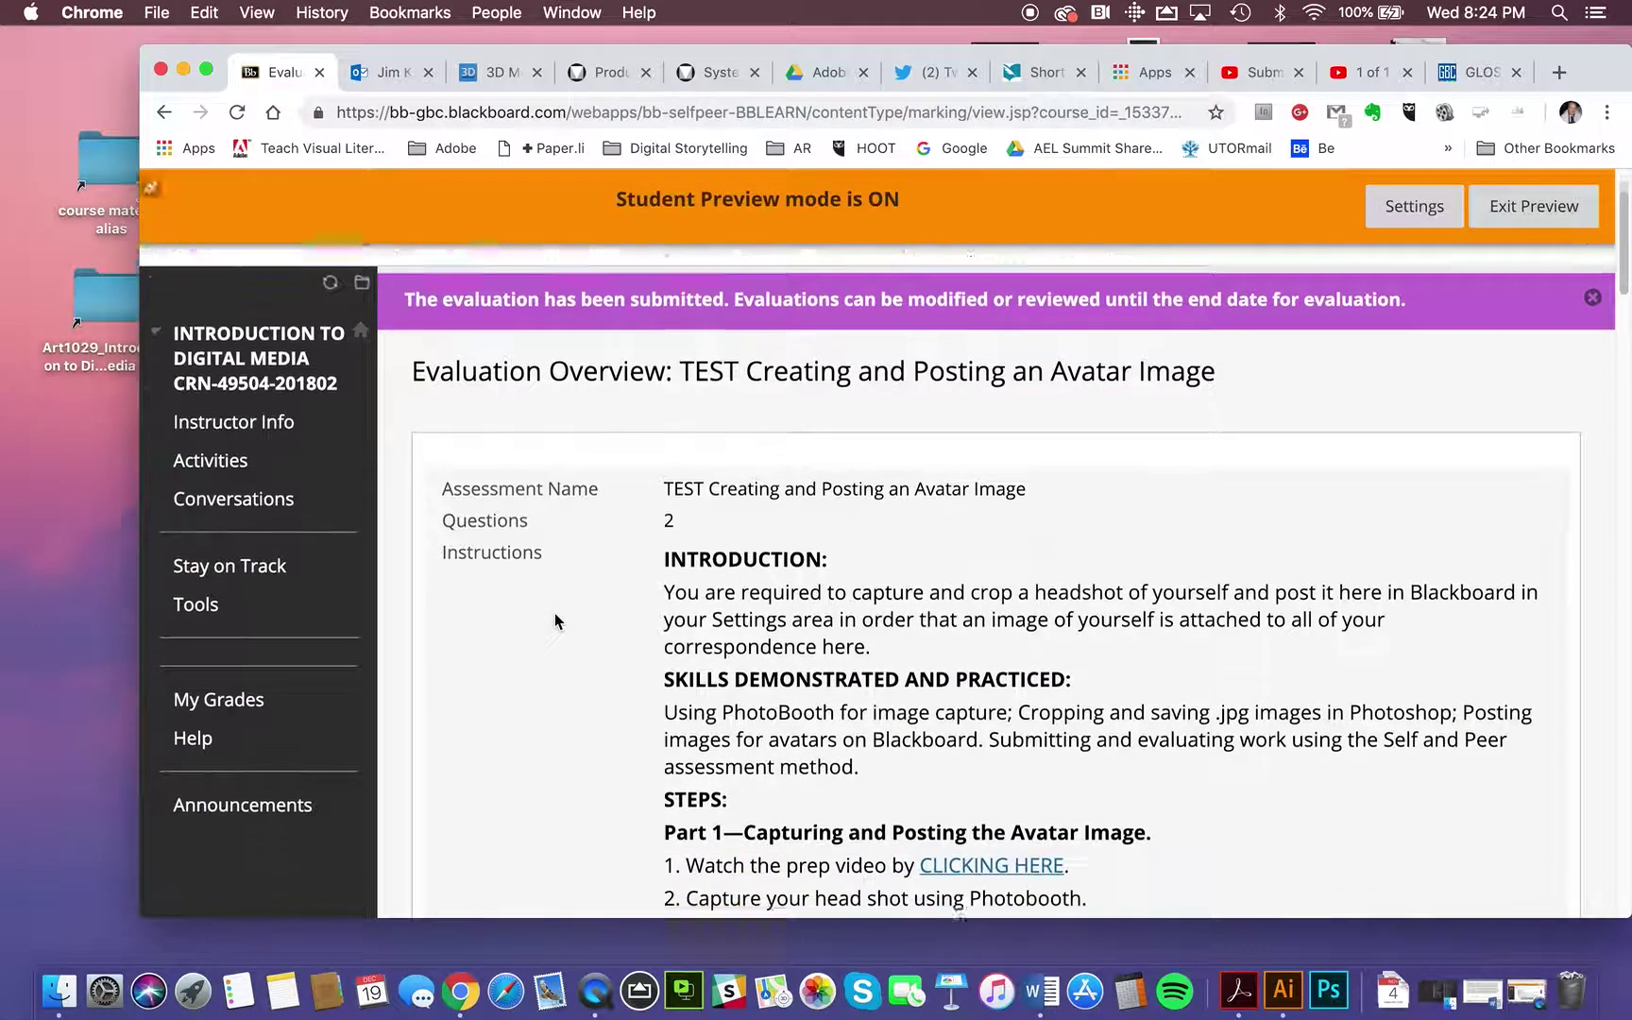
{"action": "scroll", "coordinate": [555, 619], "scroll_direction": "down", "scroll_amount": 1}
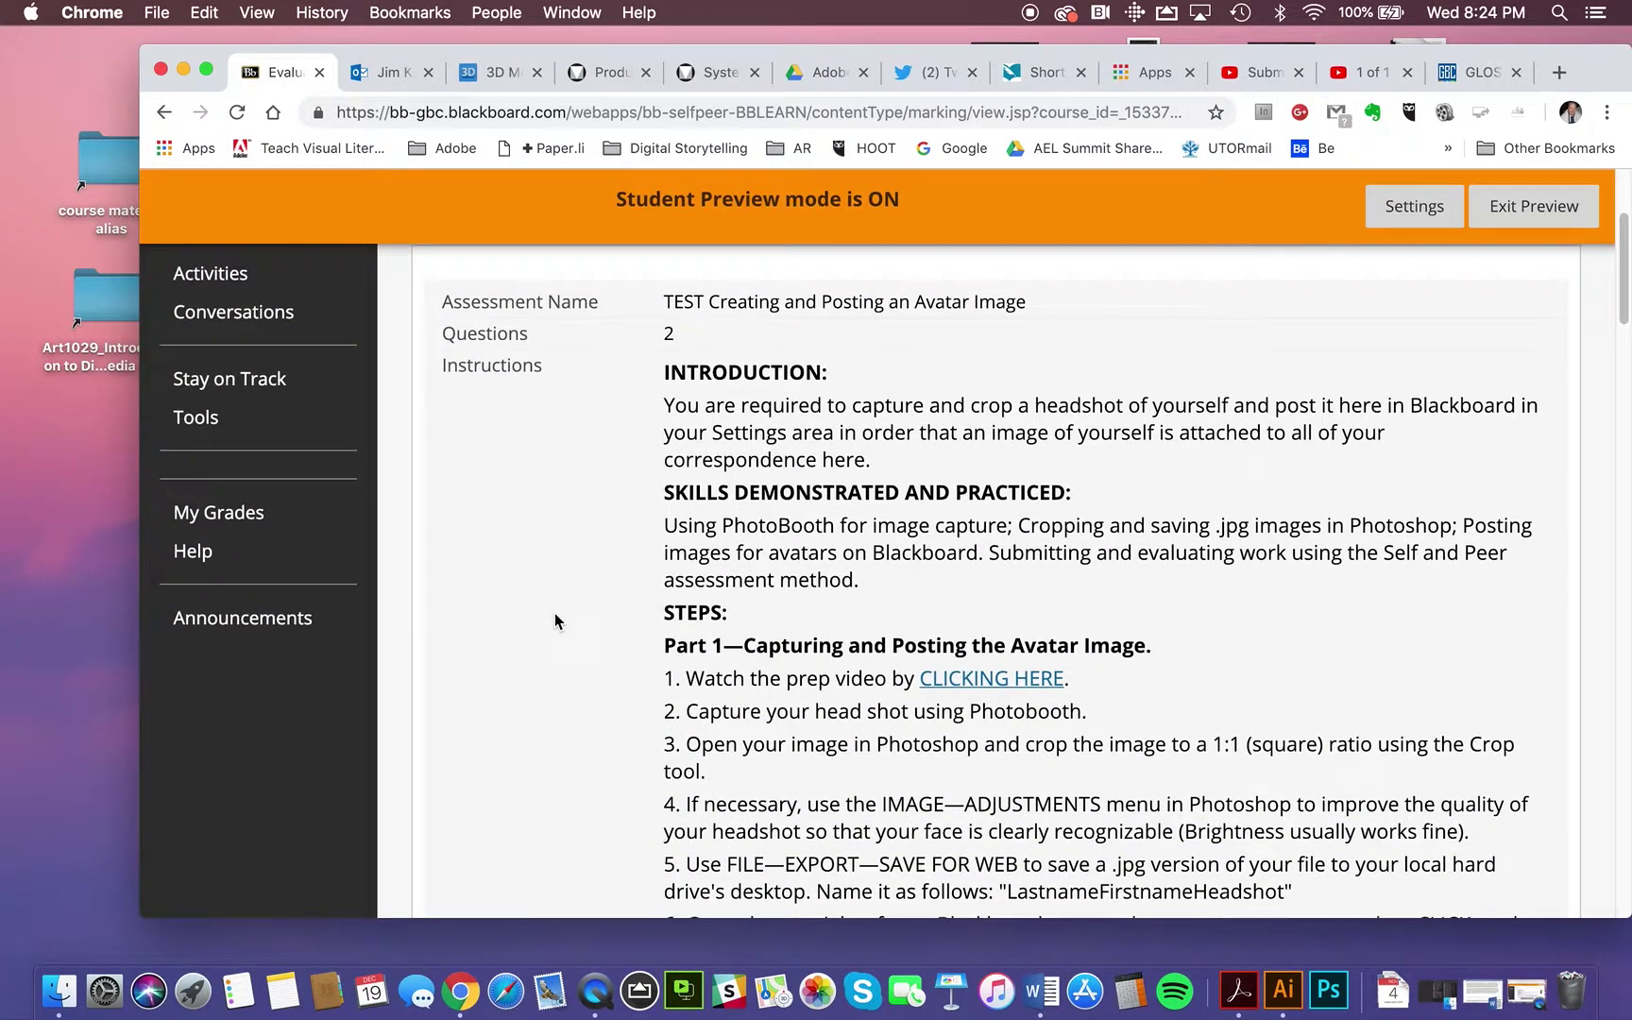